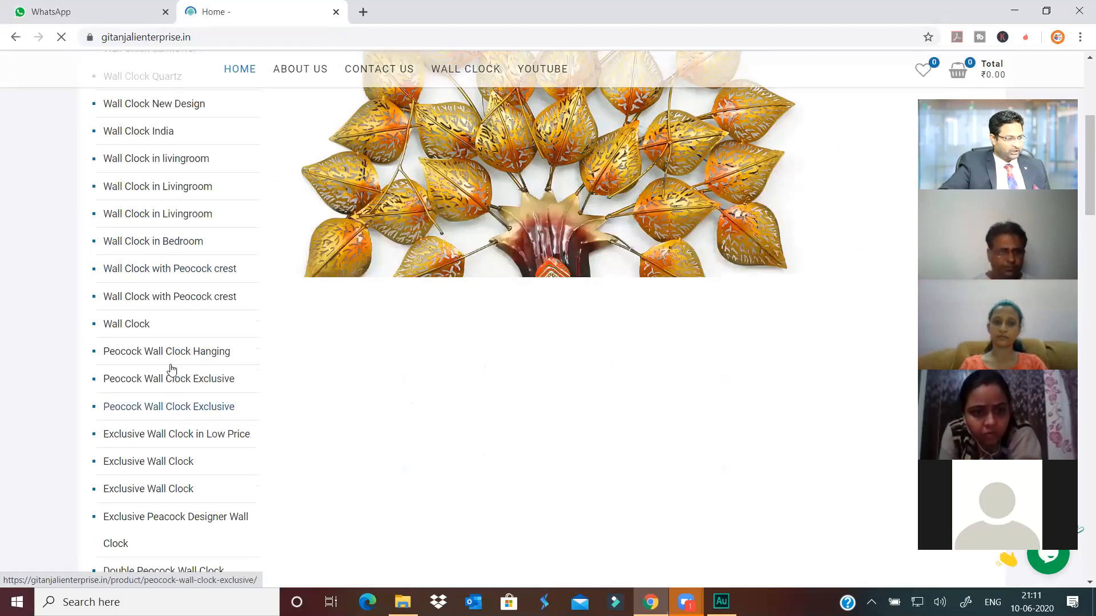
Open the Double Peocock Wall Clock product page from the product list and copy its web address.
scroll(156, 428, down, 2)
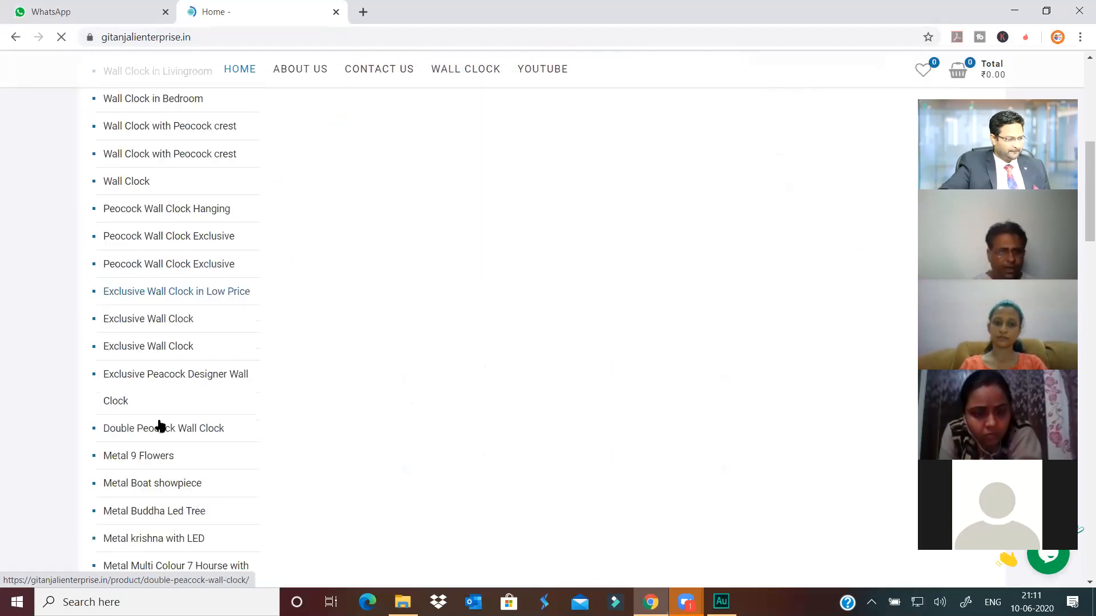
click(235, 428)
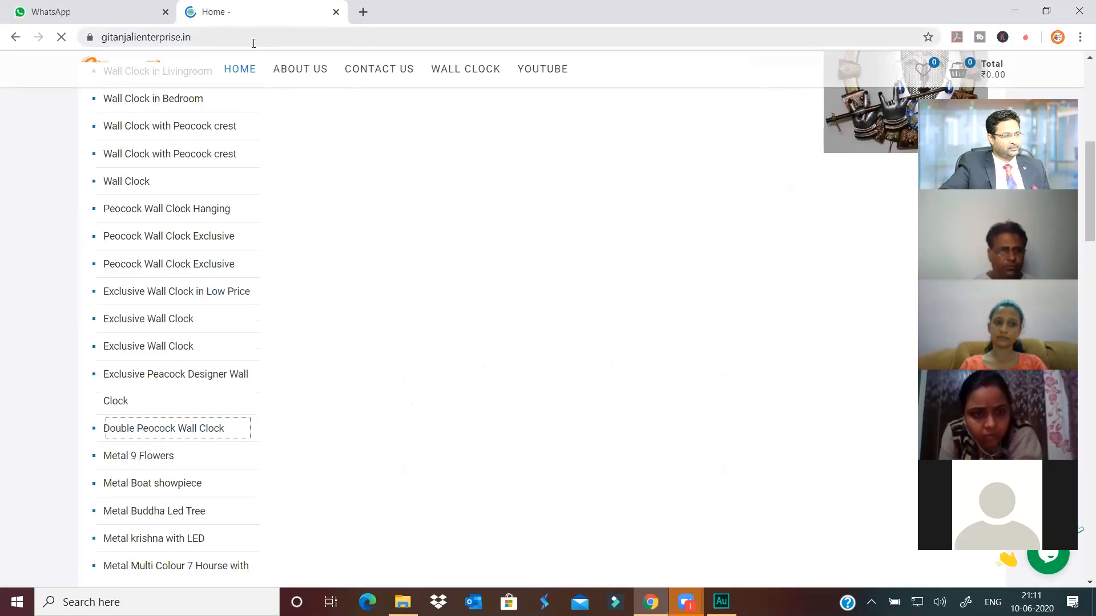
click(267, 45)
key(ctrl+c)
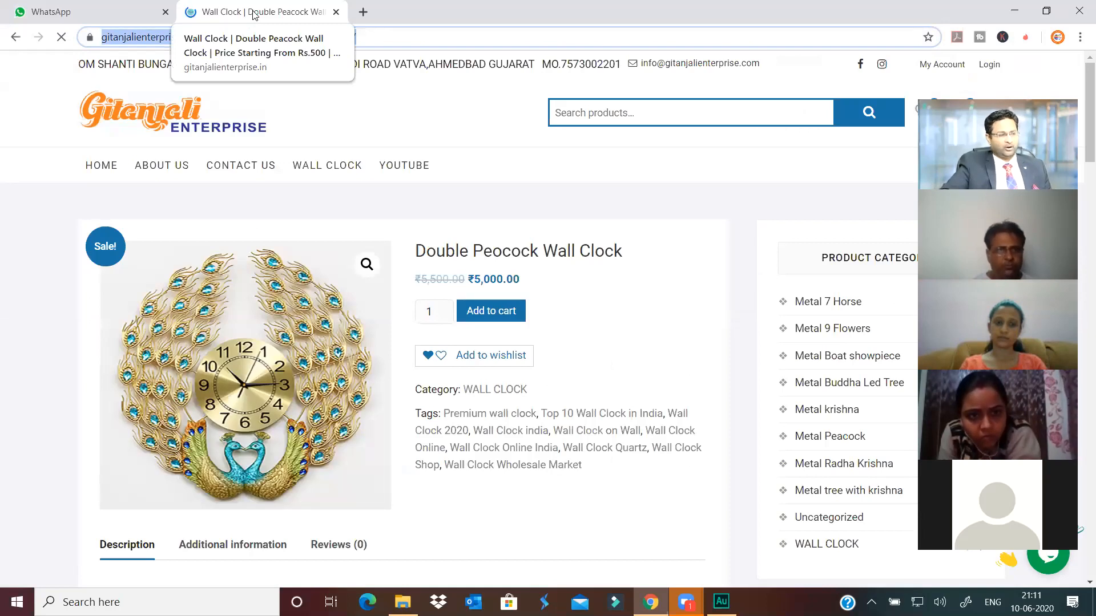
Open google.com in a new browser tab and search for the copied Double Peocock Wall Clock product address.
click(363, 11)
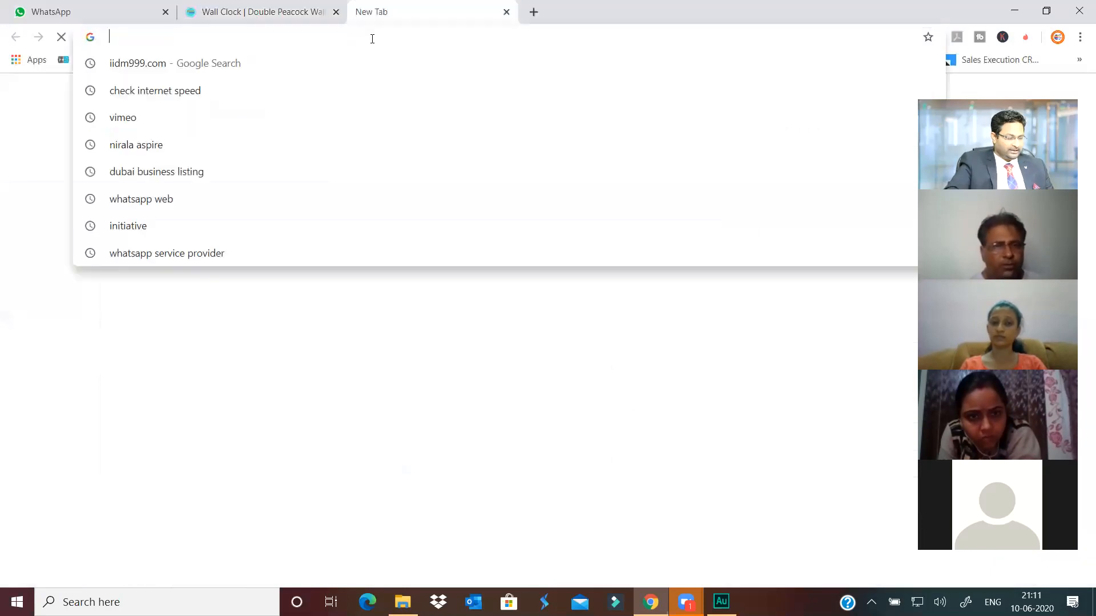
text(google.com)
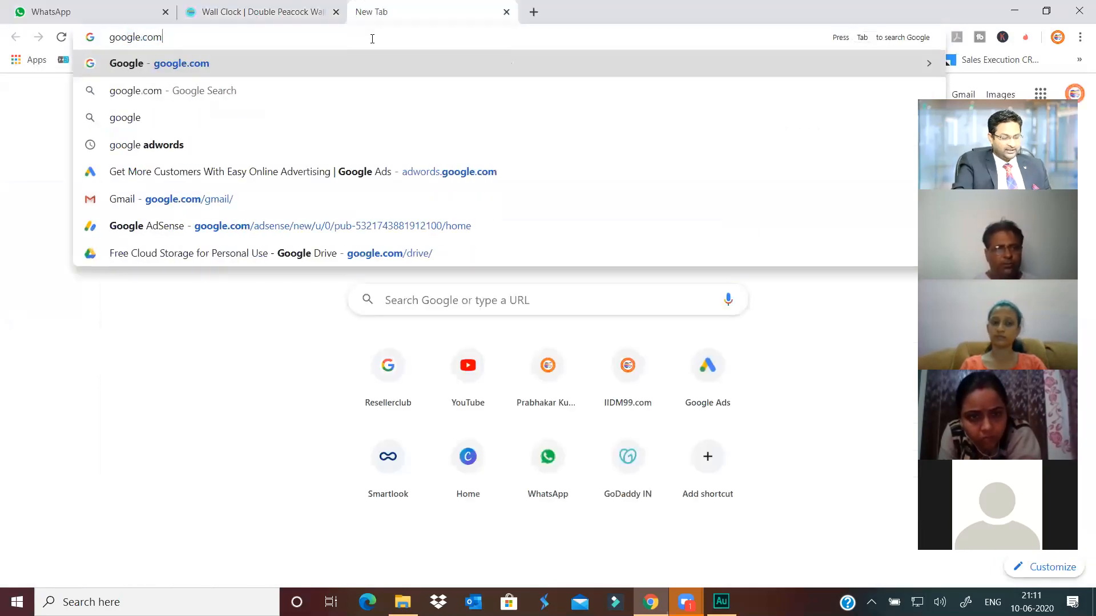
key(Return)
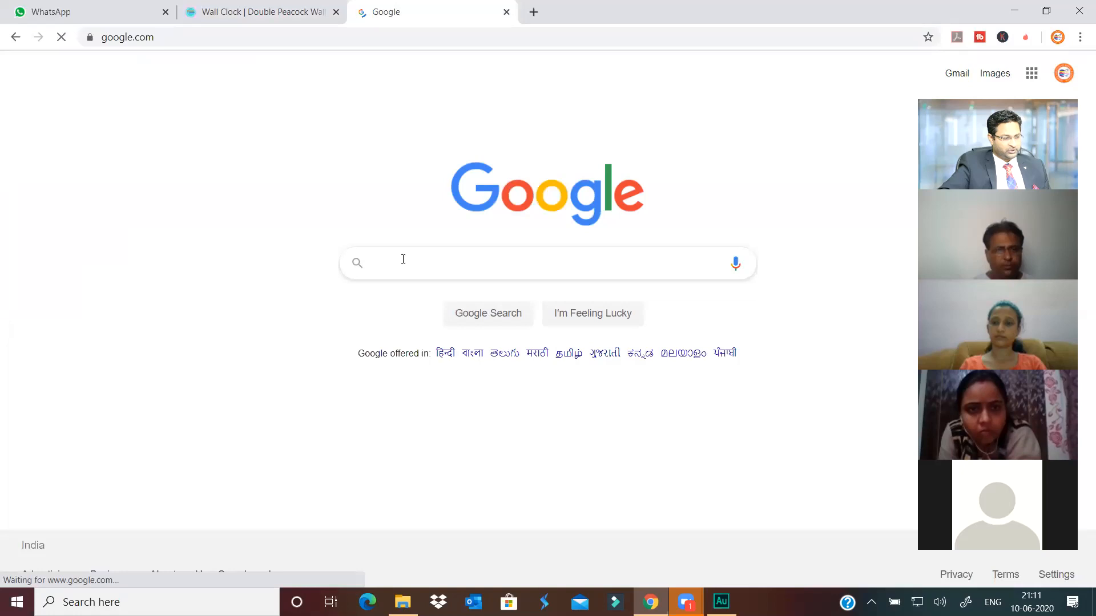
key(ctrl+v)
key(Return)
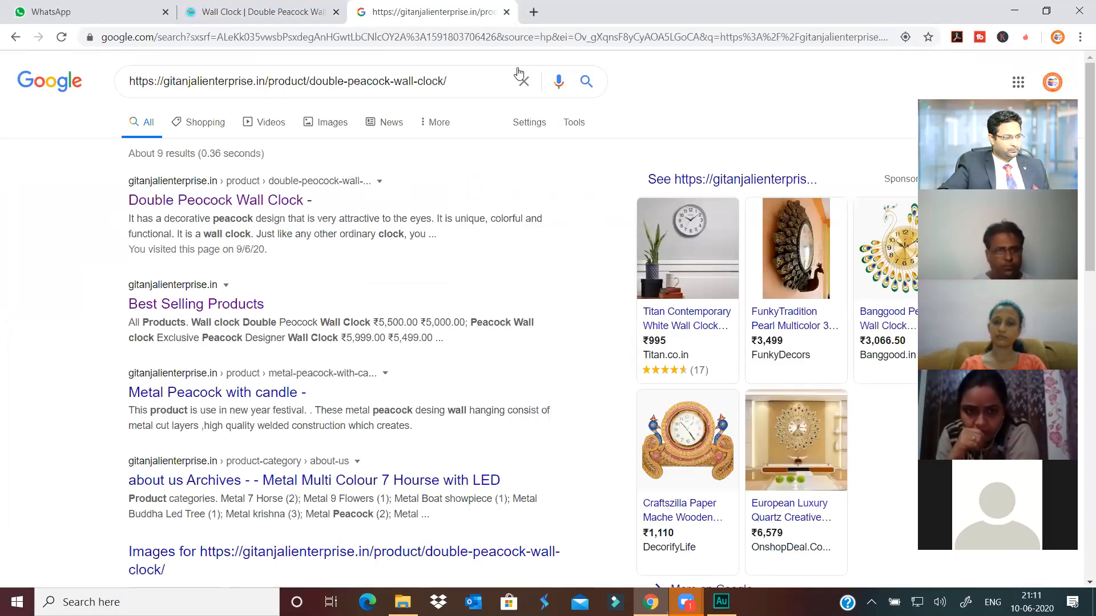
click(585, 84)
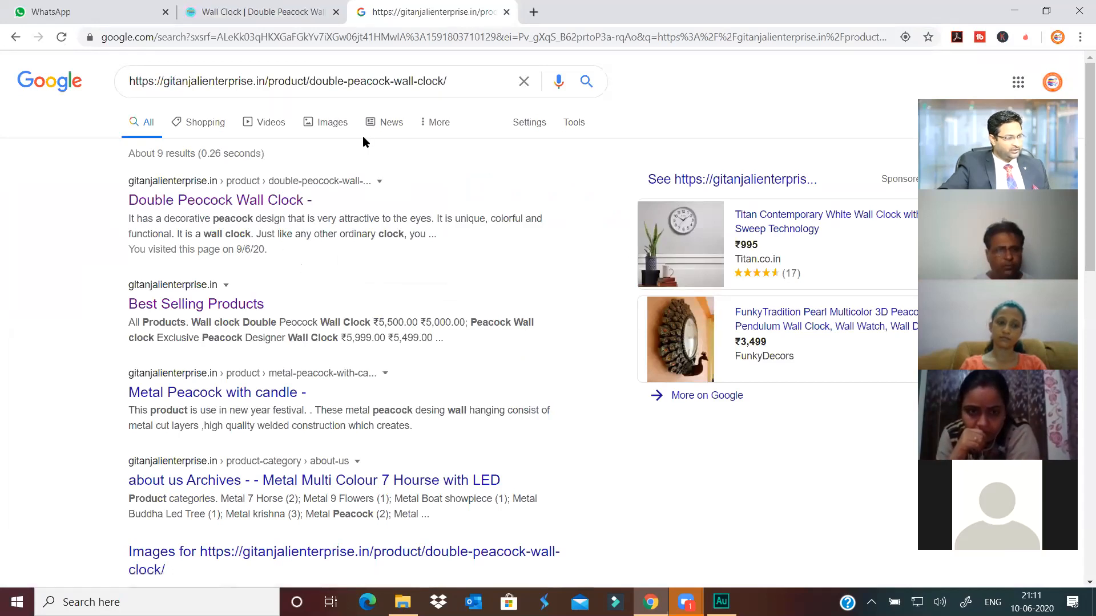
View Google's cached copy of the first result, Double Peocock Wall Clock, and return to the search results.
click(379, 181)
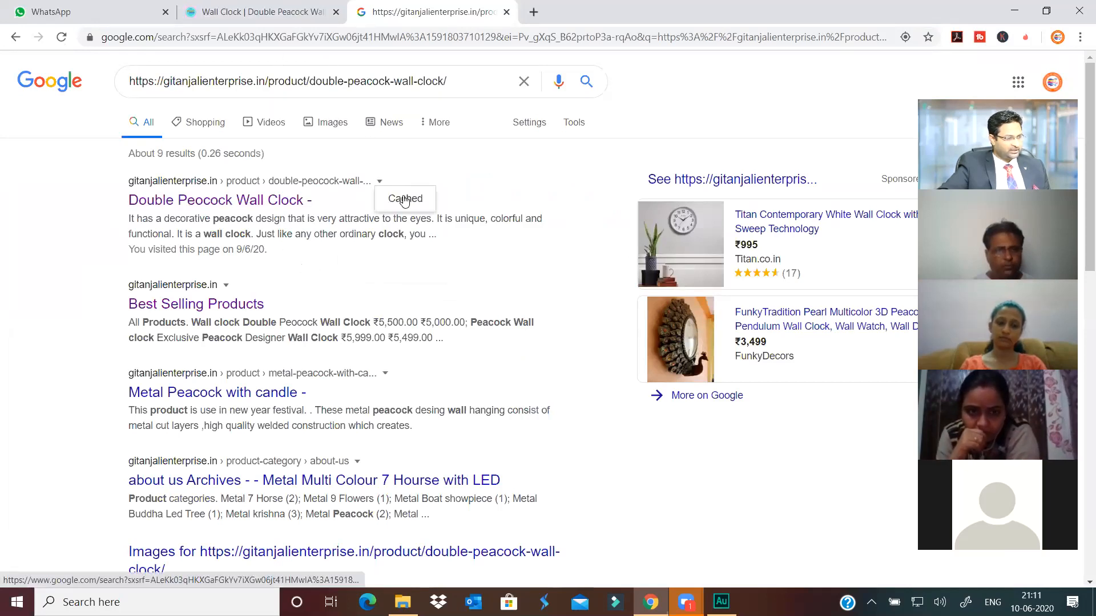
click(405, 201)
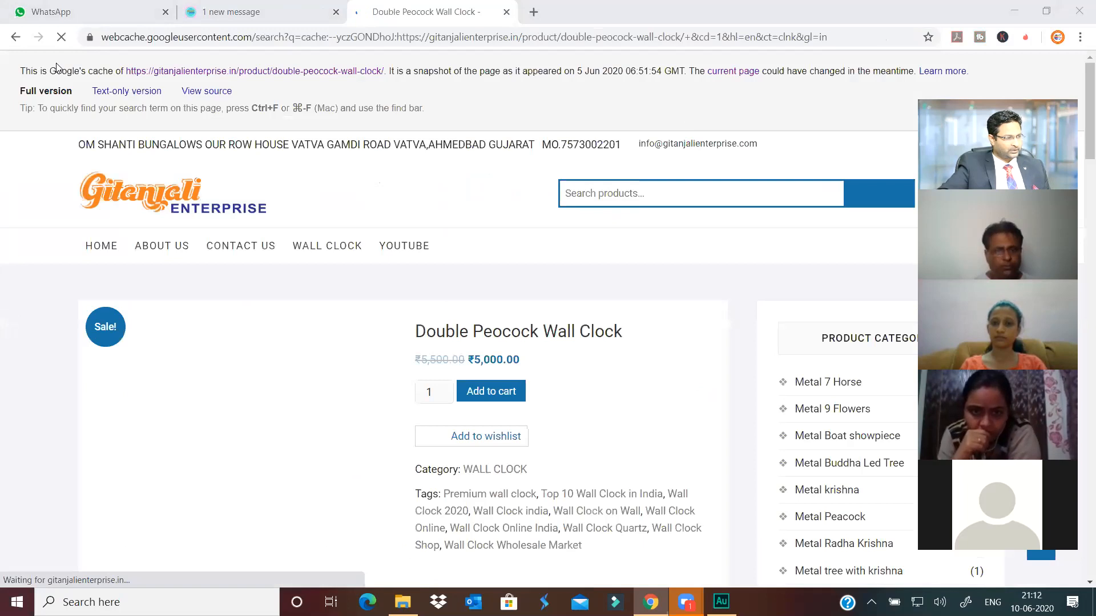
key(alt+Left)
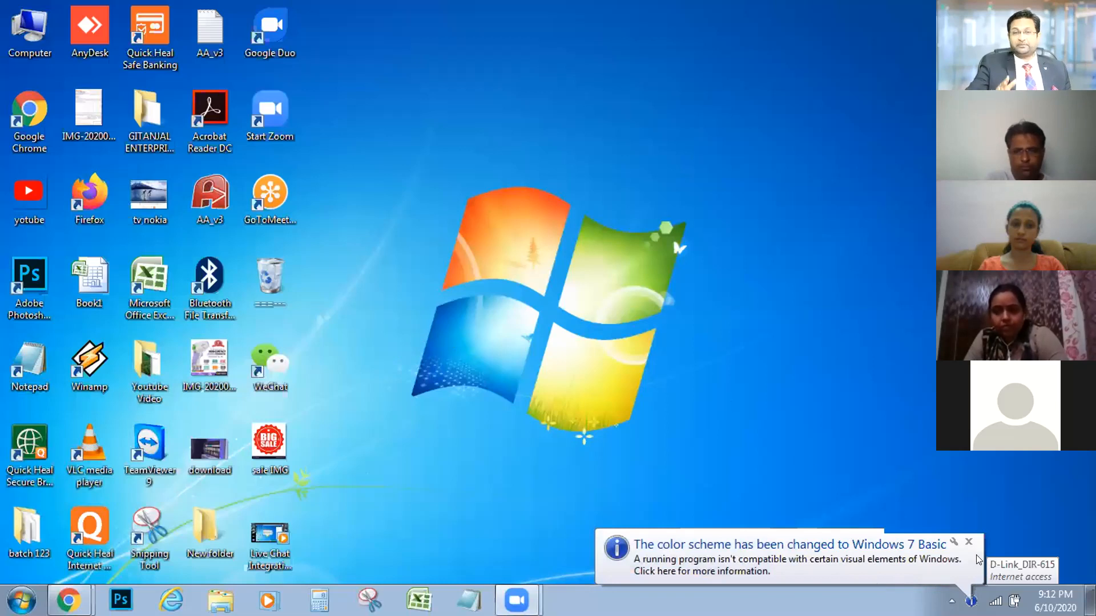
Dismiss the desktop's color scheme notification and load the website gitanjalienterprise.in in Chrome.
click(969, 541)
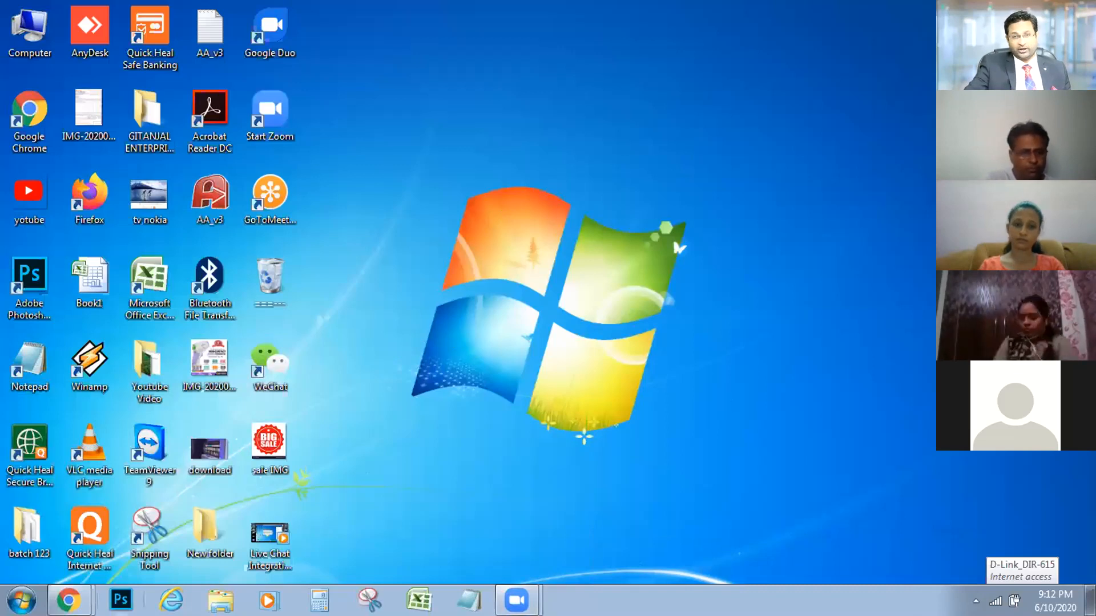
mouse_move(68, 601)
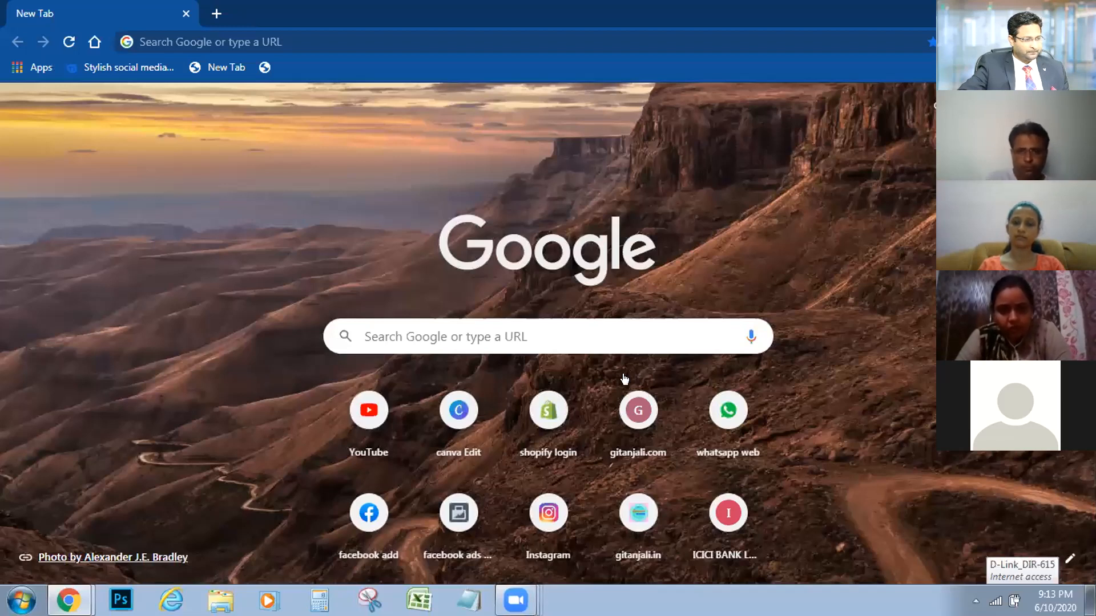
click(382, 37)
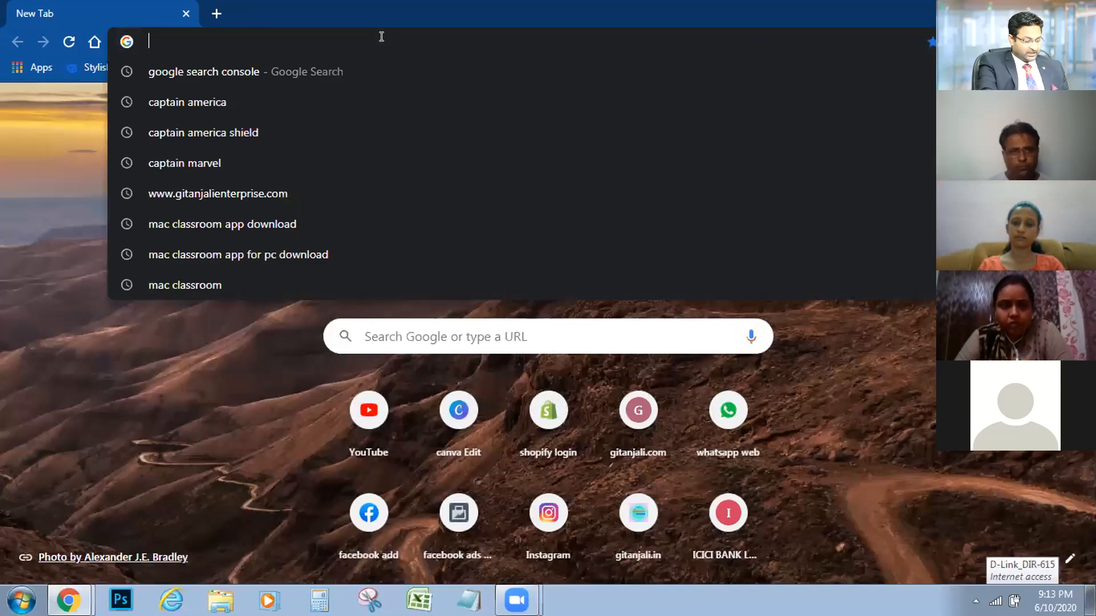
text(gital)
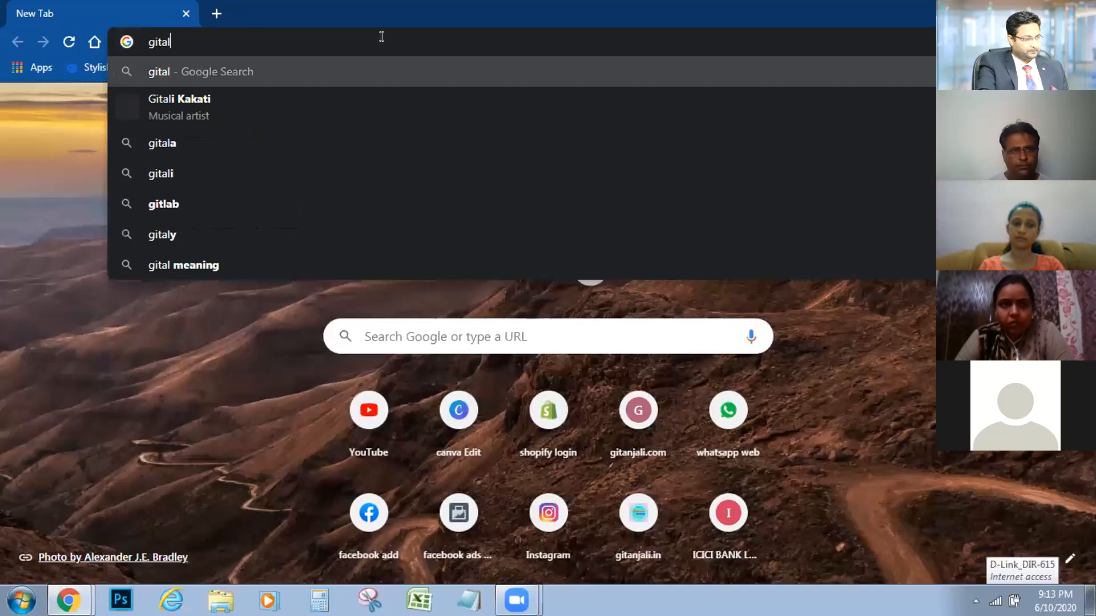
key(BackSpace)
text(njali)
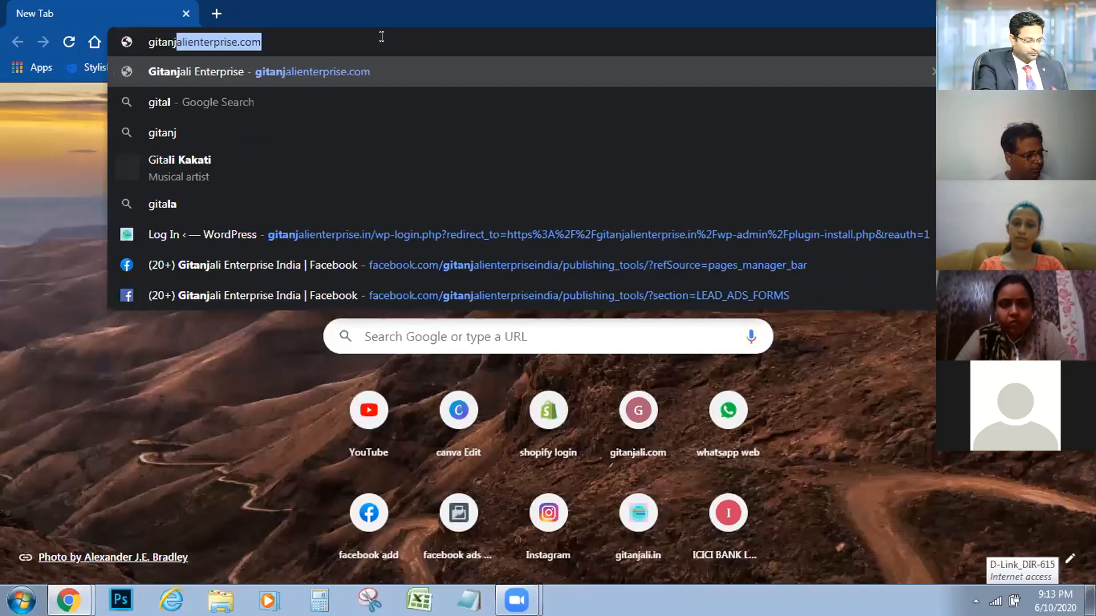
text(enterprise.com)
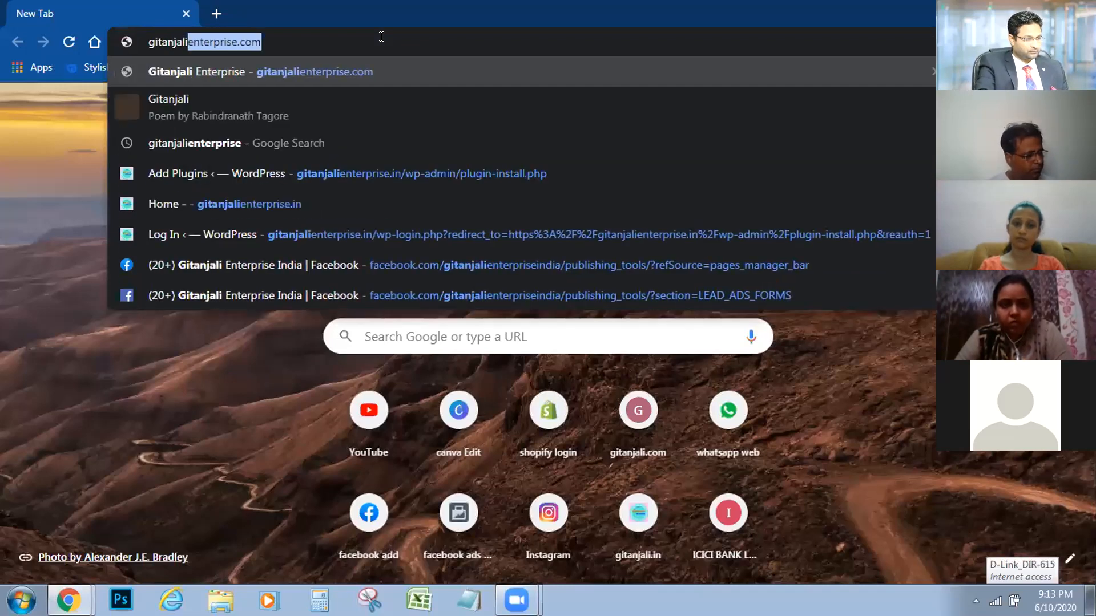
key(BackSpace)
key(BackSpace)
key(BackSpace)
key(BackSpace)
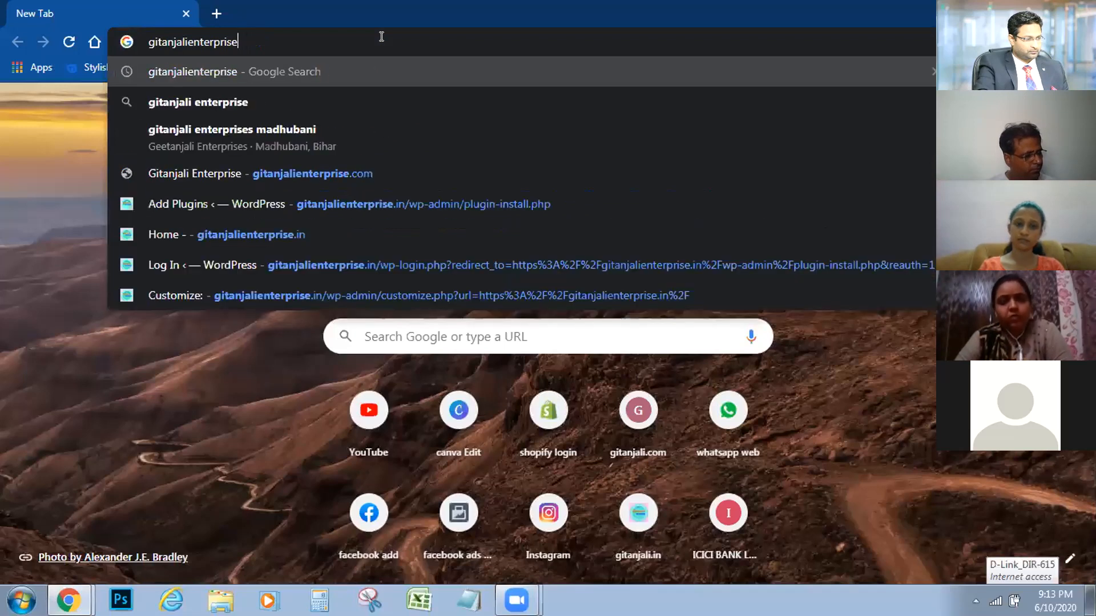
text(.)
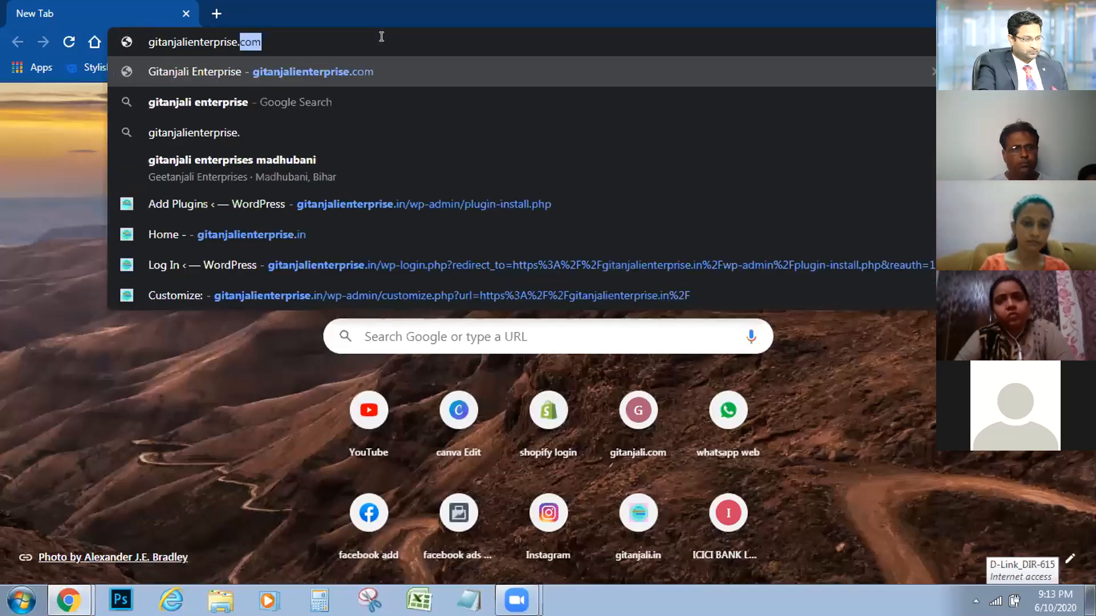
text(in)
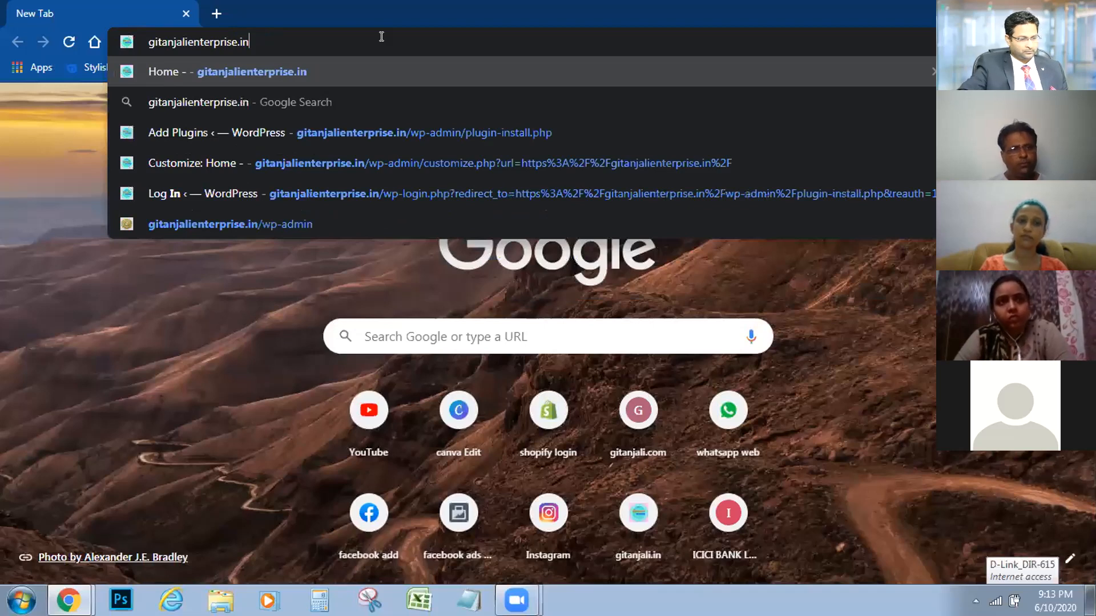
key(Return)
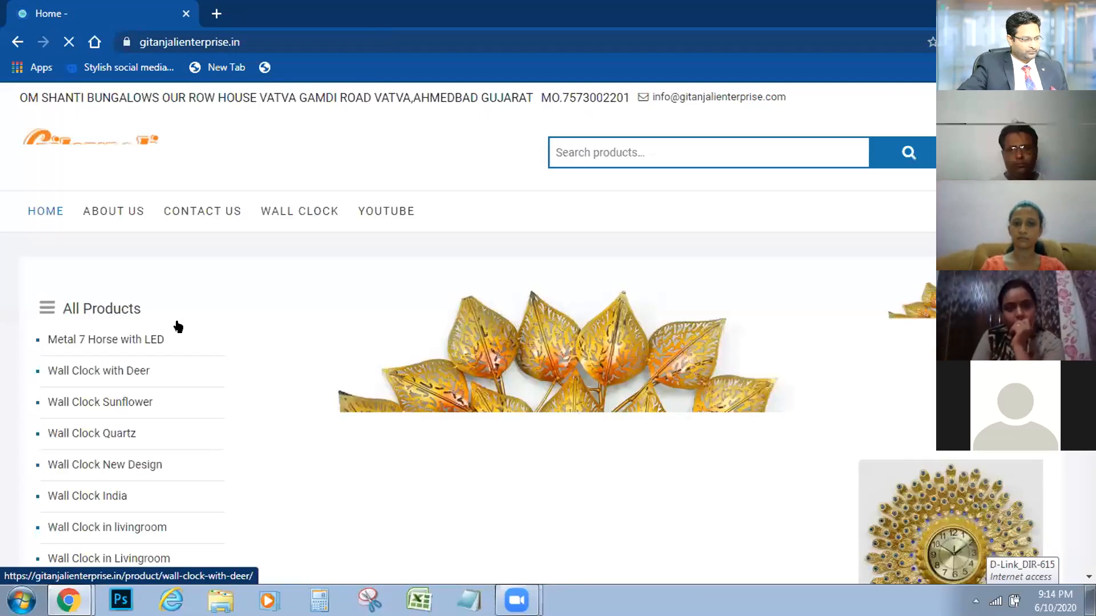
Open the Double Peocock Wall Clock product from the All Products list and copy the page's web address.
scroll(17, 338, down, 4)
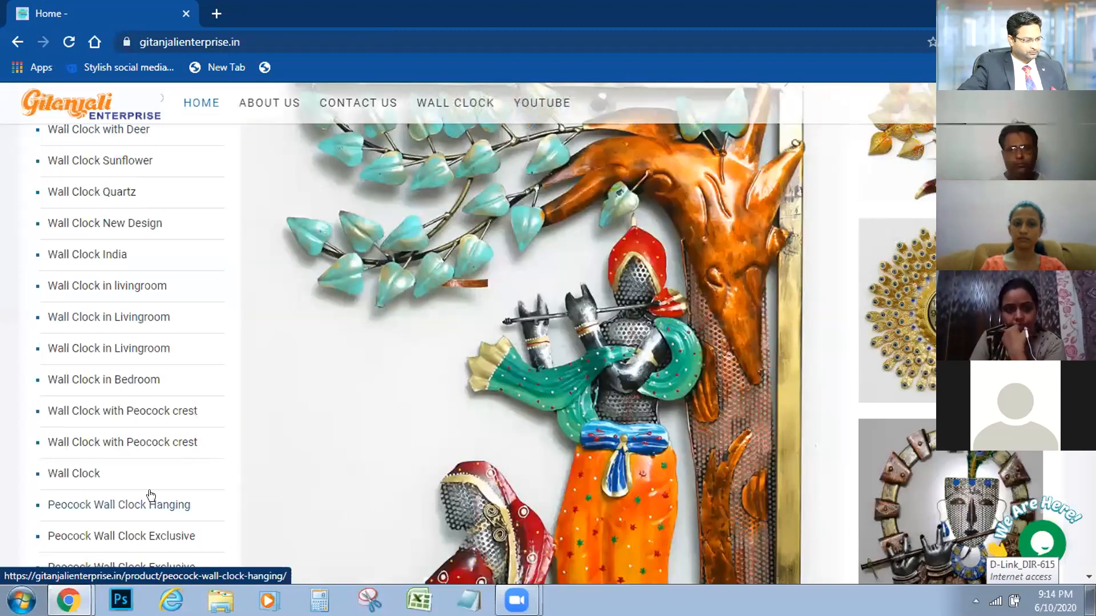
scroll(123, 471, down, 4)
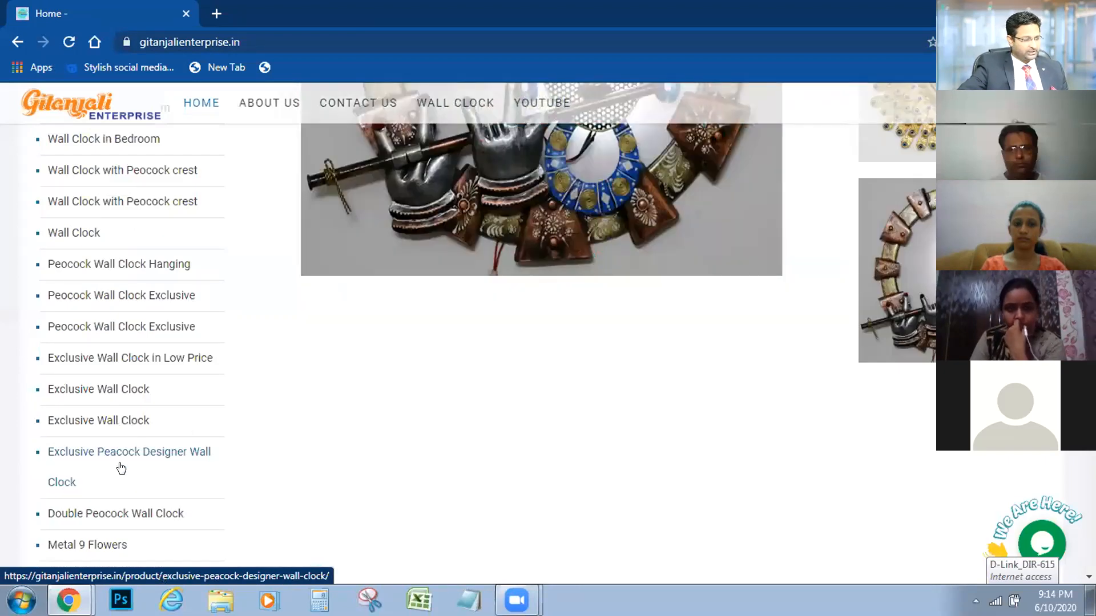
scroll(113, 471, down, 1)
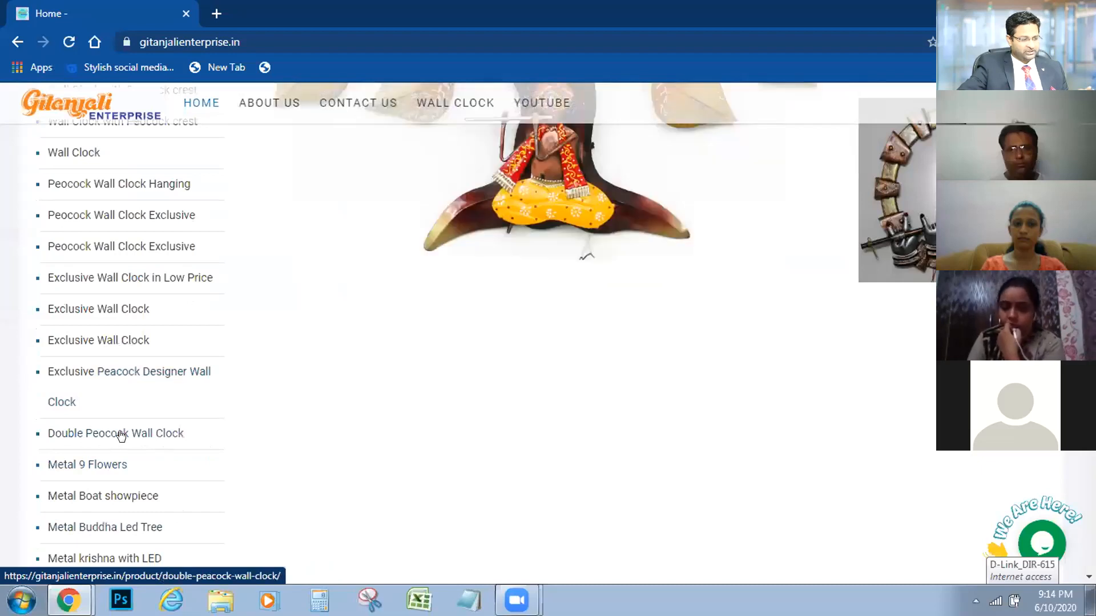
click(123, 435)
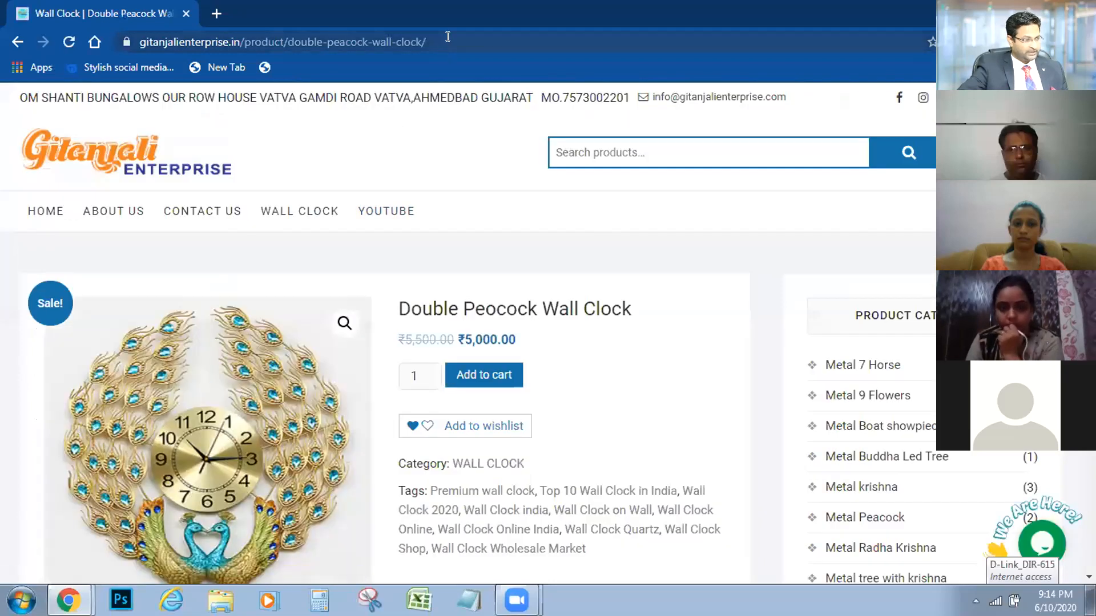
click(447, 37)
key(ctrl+c)
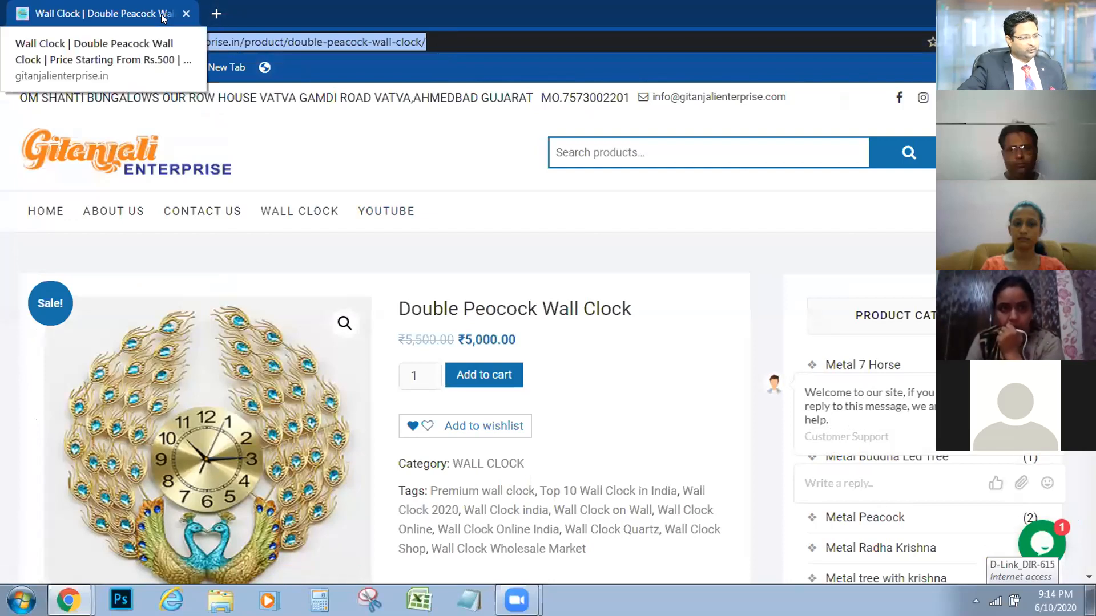
Load google.com in a new browser tab and search for the copied product page address.
click(216, 14)
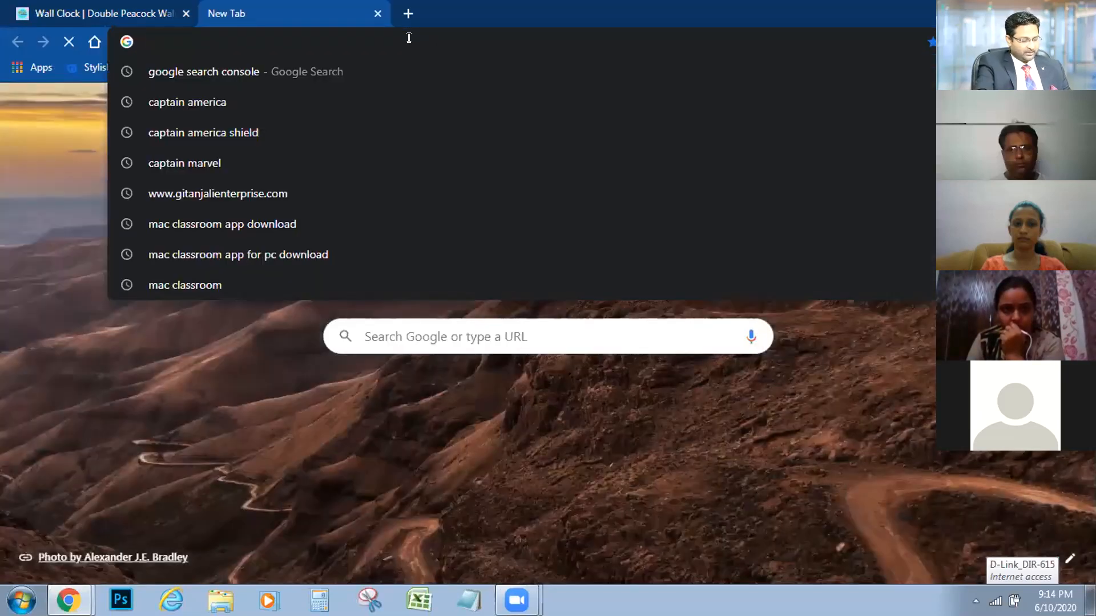
text(google.com)
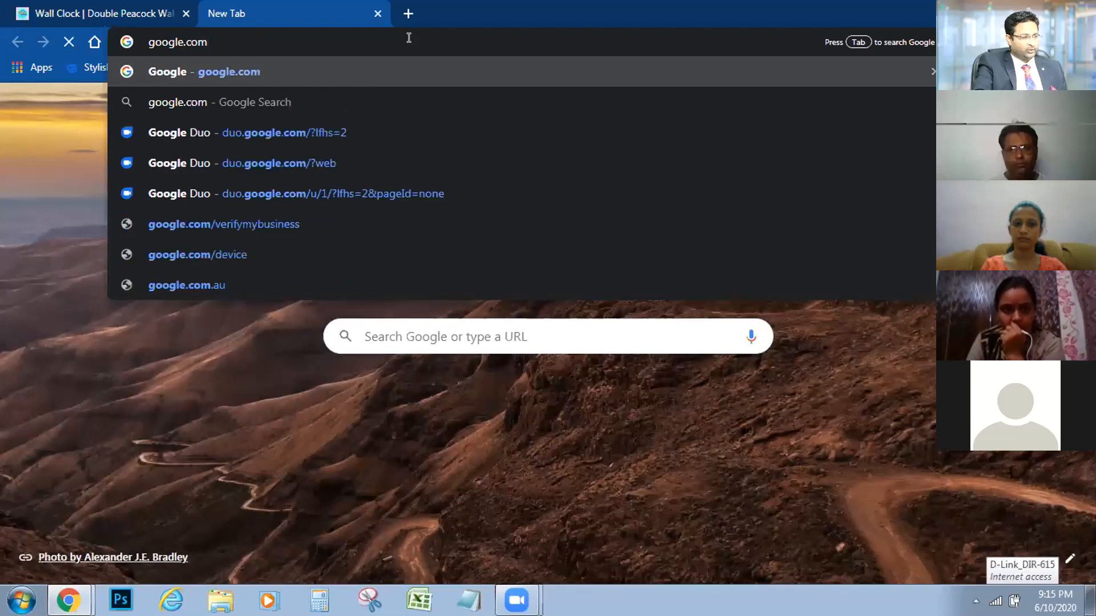
key(Return)
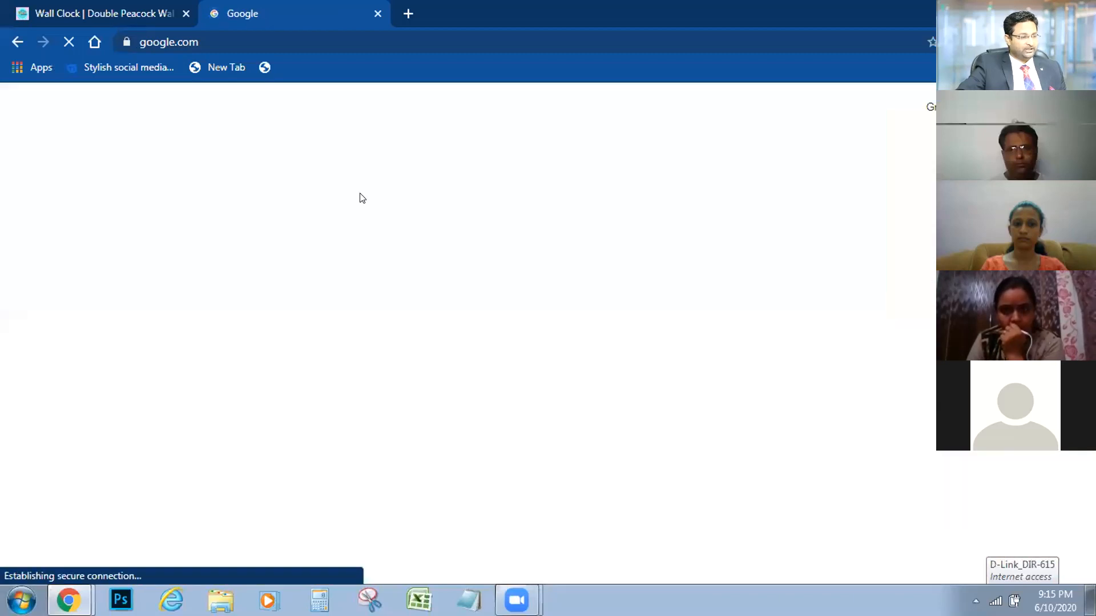
click(455, 318)
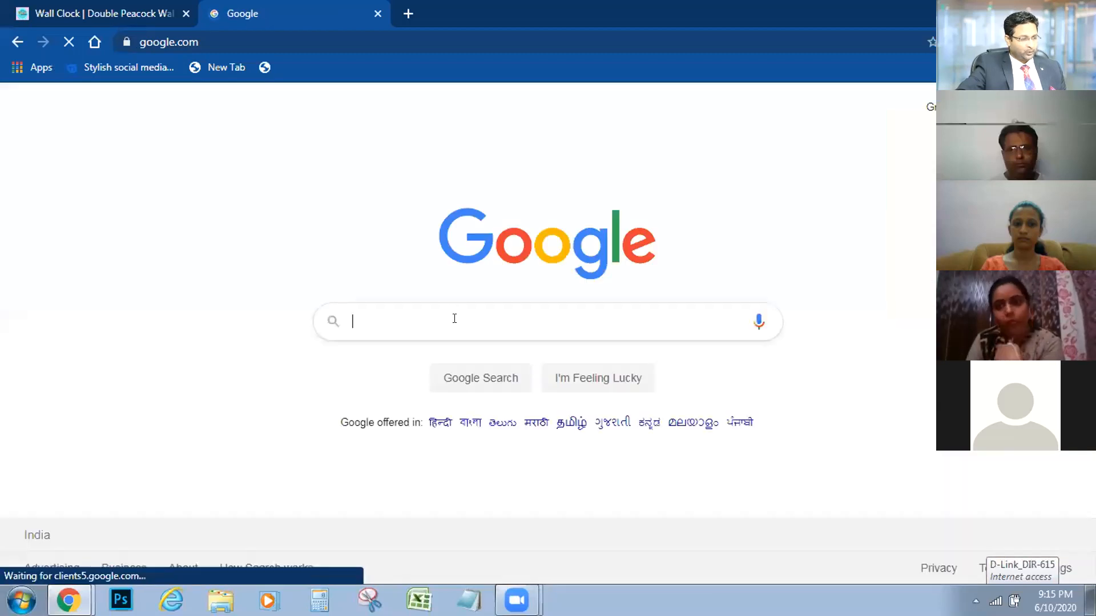
key(ctrl+v)
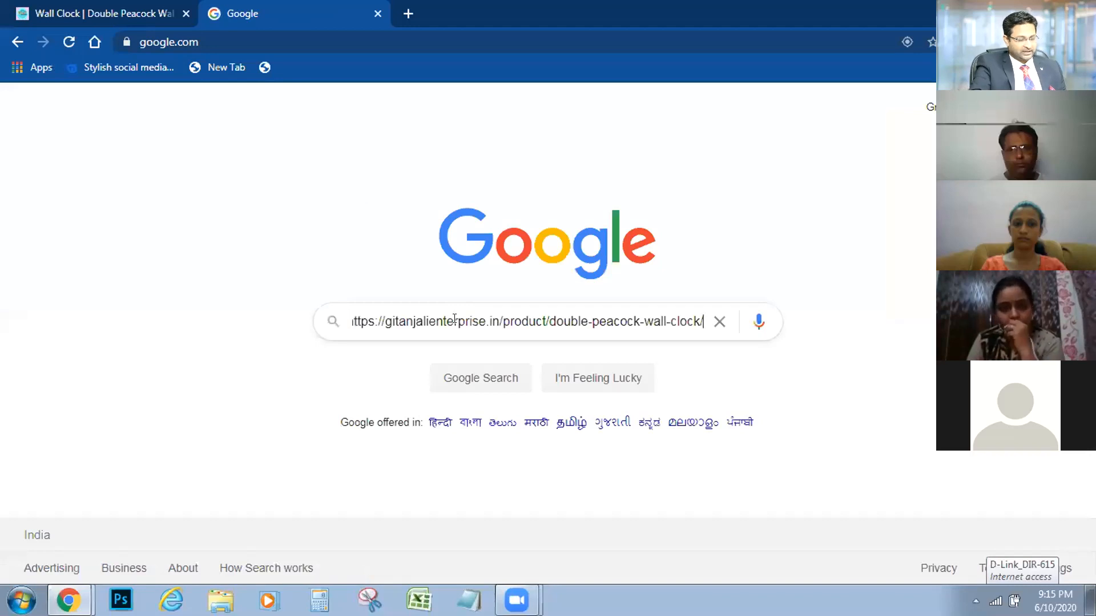
key(Return)
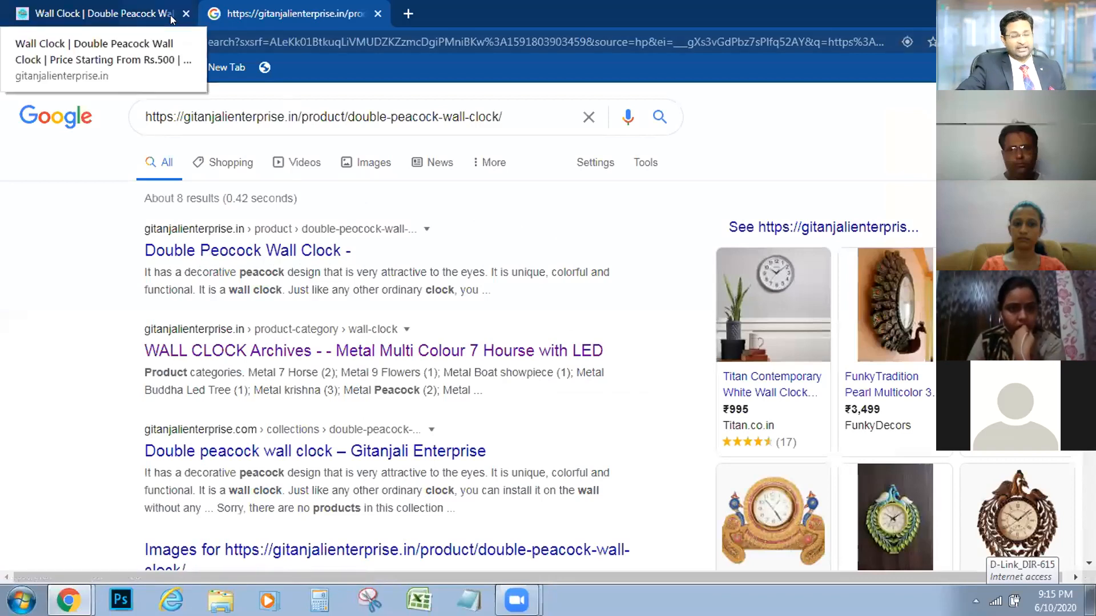
Search for google search console in a new browser tab.
click(406, 13)
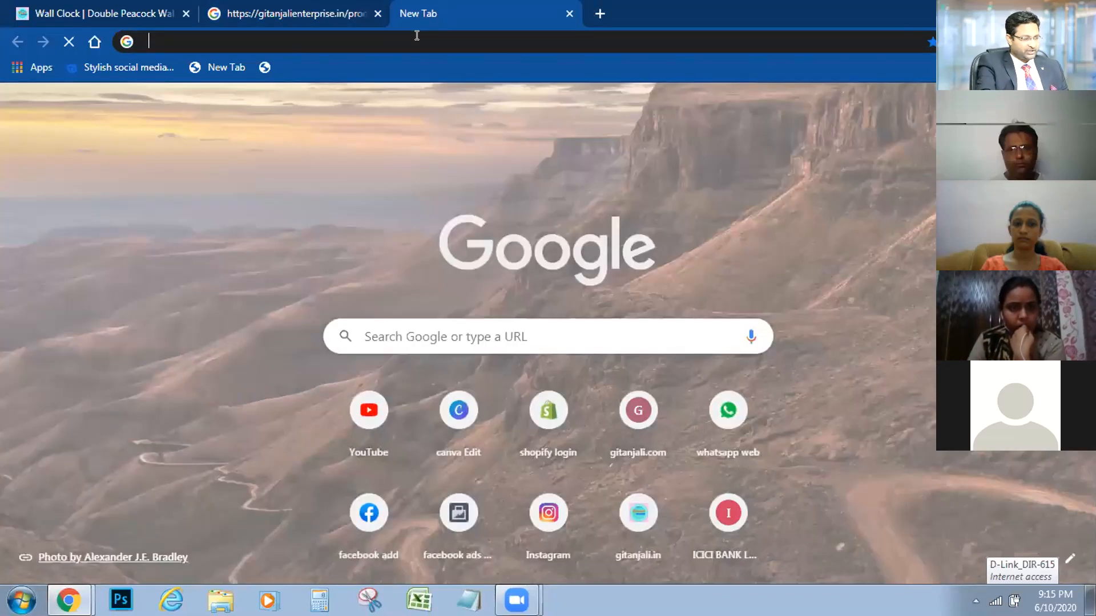
click(416, 35)
text(goo)
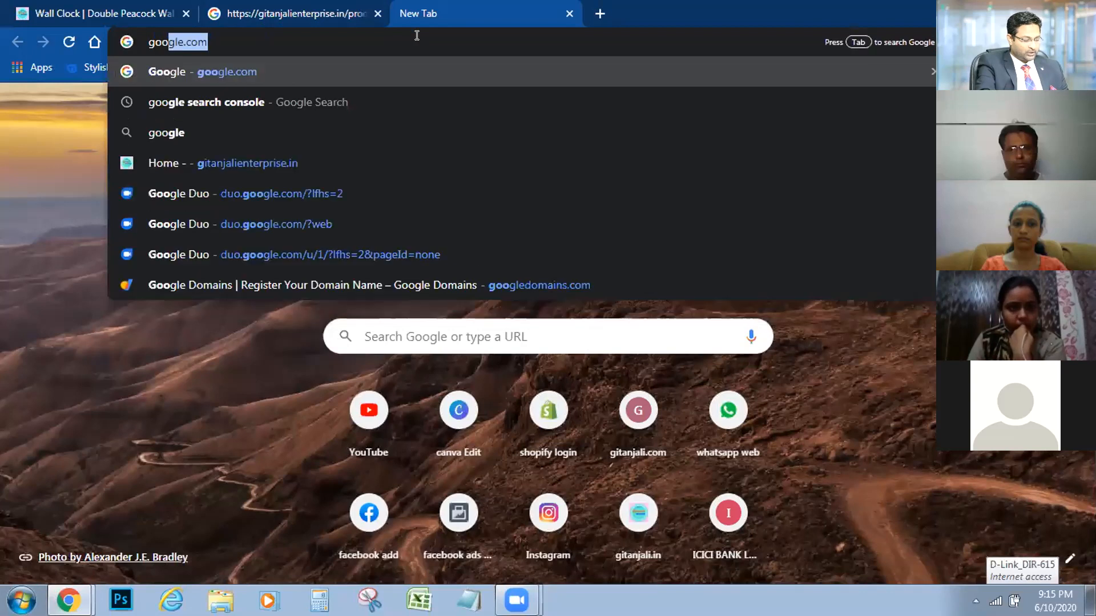
text(gle)
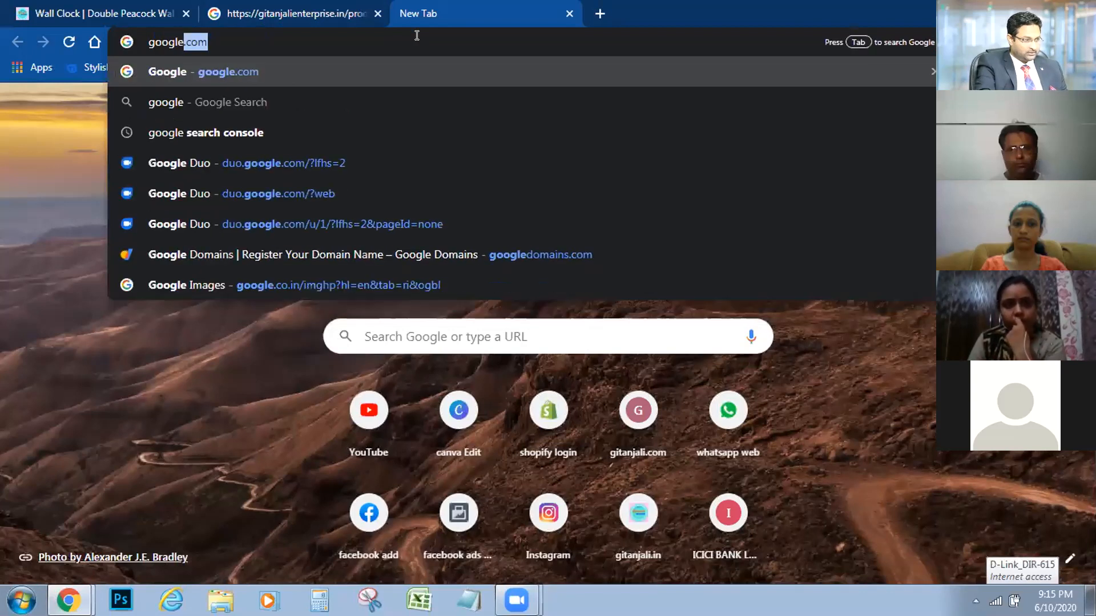
text( sear)
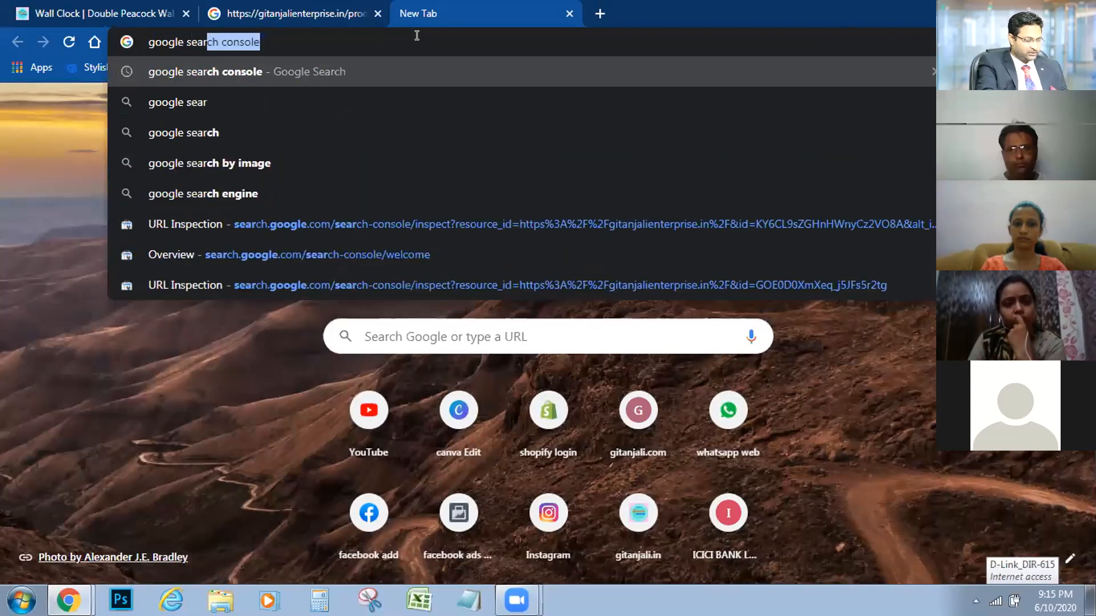
text(chconso)
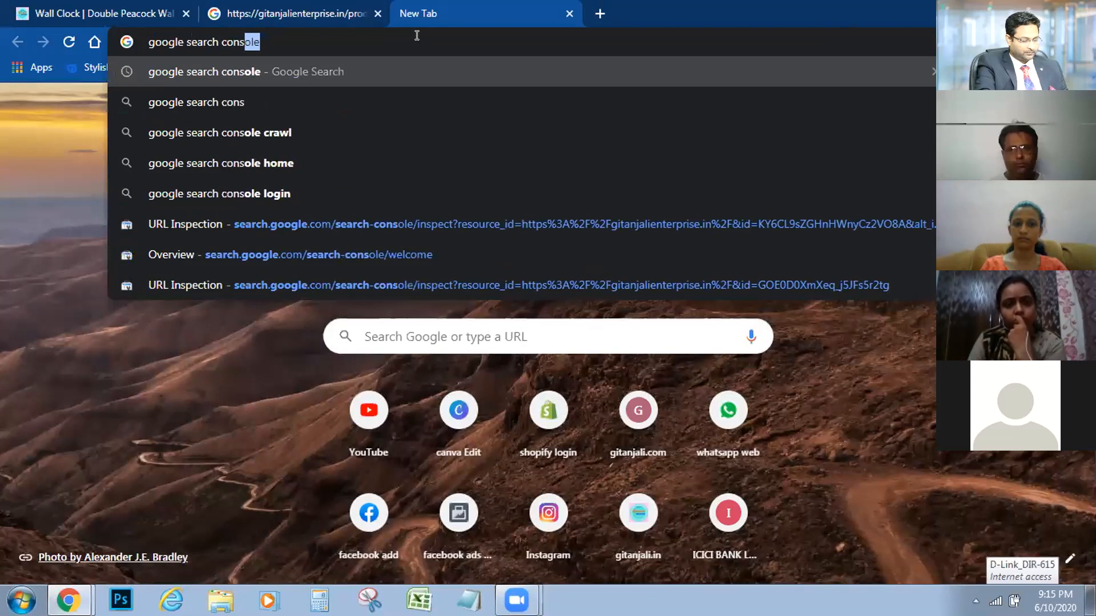
text(le)
key(Return)
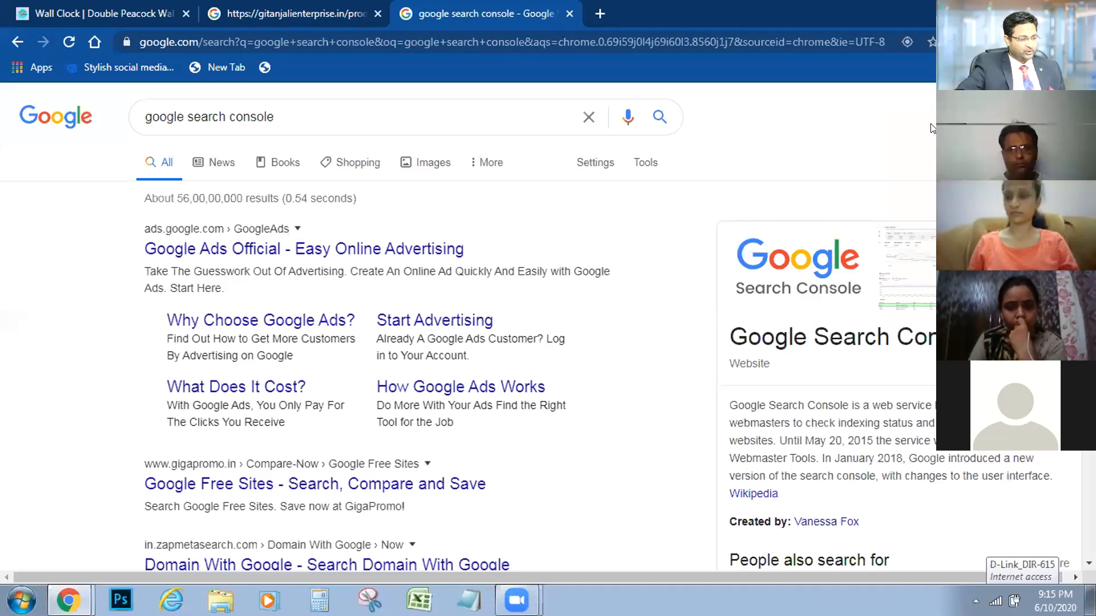
Open the 'About' Google Search Console search result and start Search Console for gitanjalienterprise.in.
scroll(57, 367, down, 1)
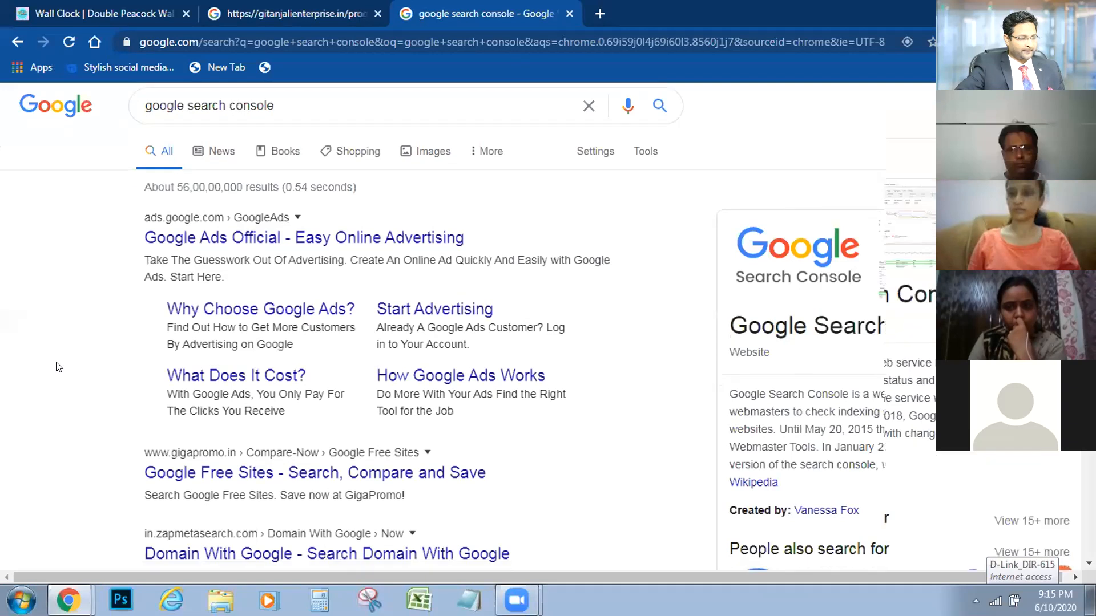
scroll(57, 367, down, 5)
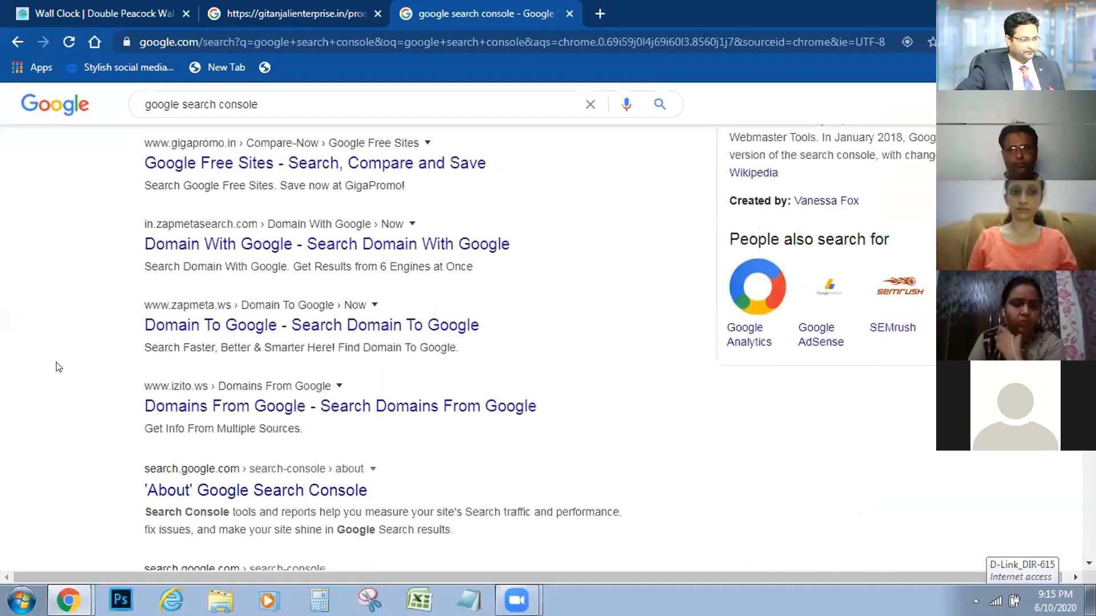
click(247, 491)
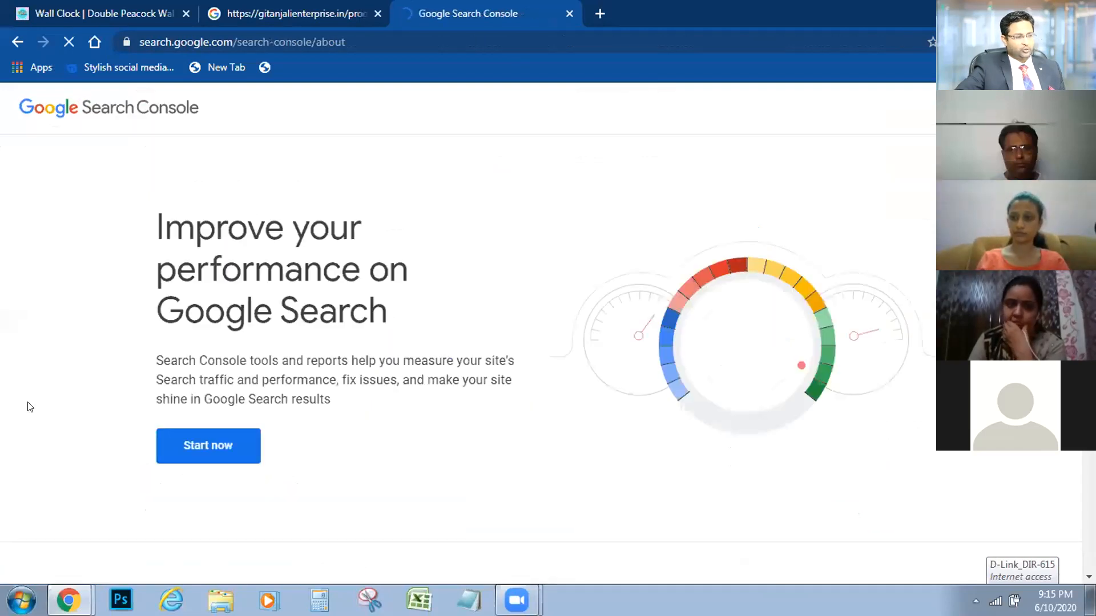
click(223, 447)
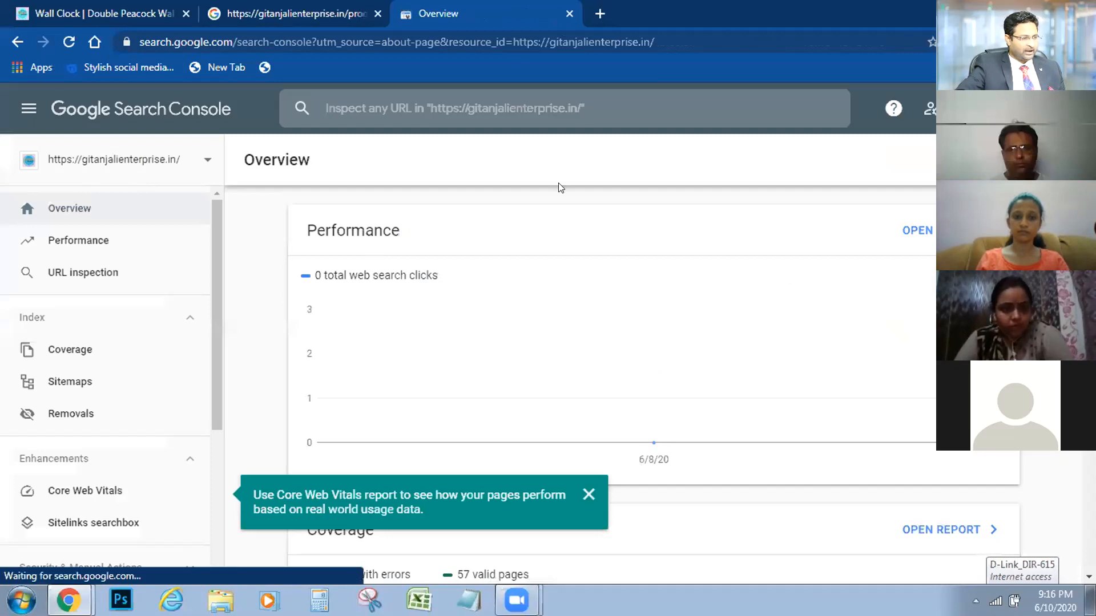
click(397, 103)
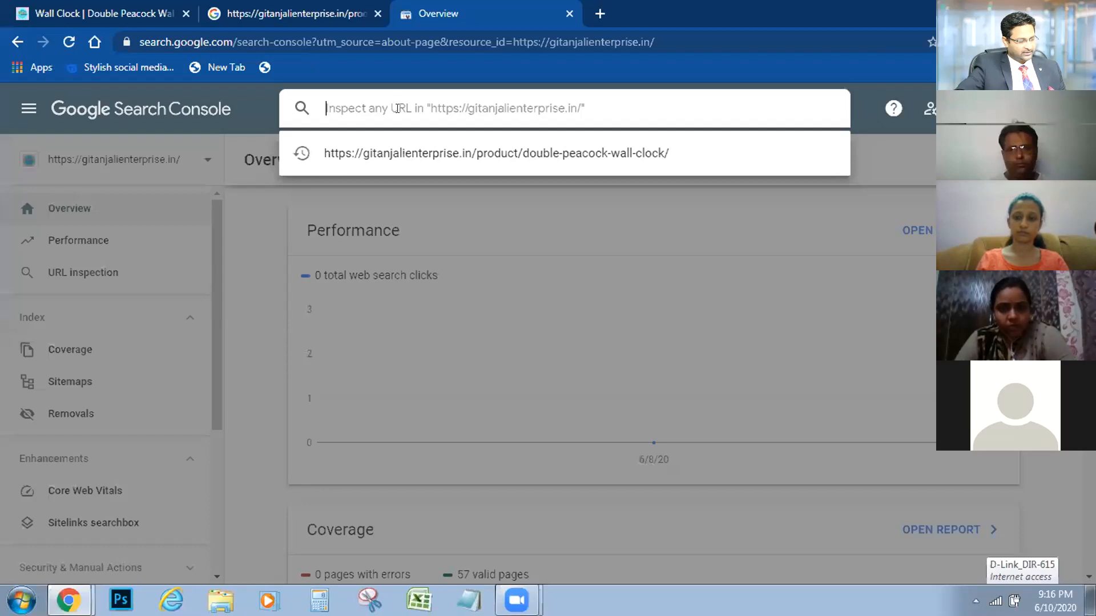
text(https://gitanjalienterprise.in/product/double-peacock-wall-clock/)
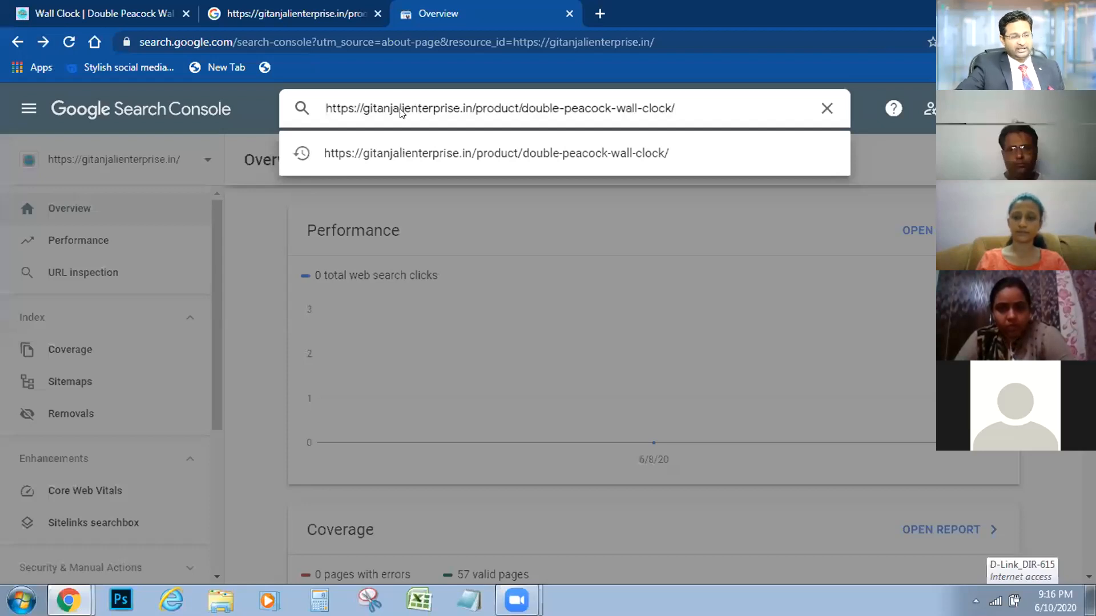
key(Return)
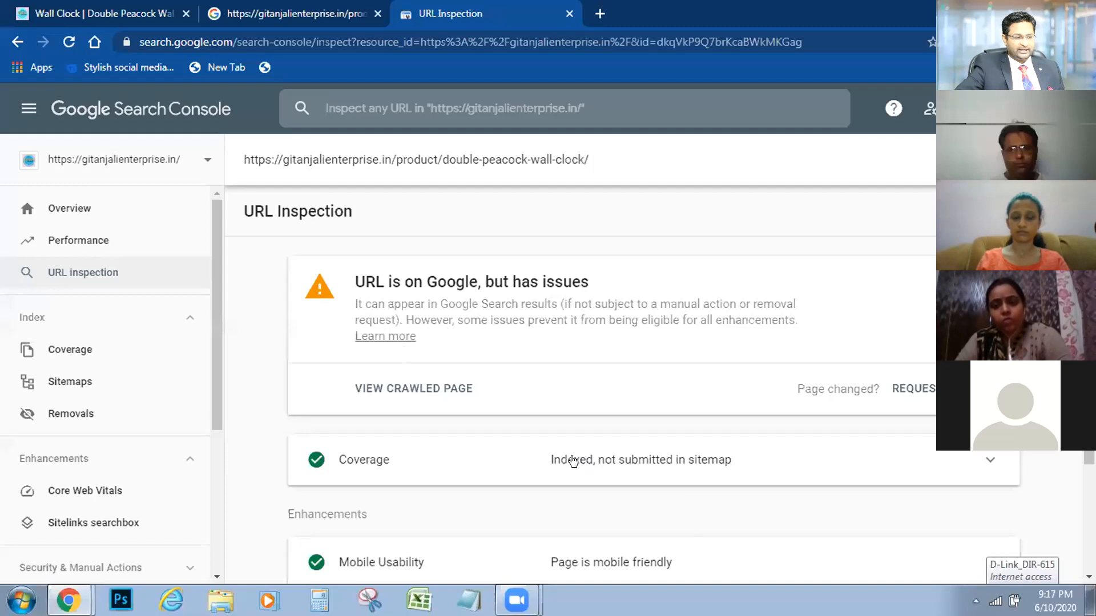
click(914, 389)
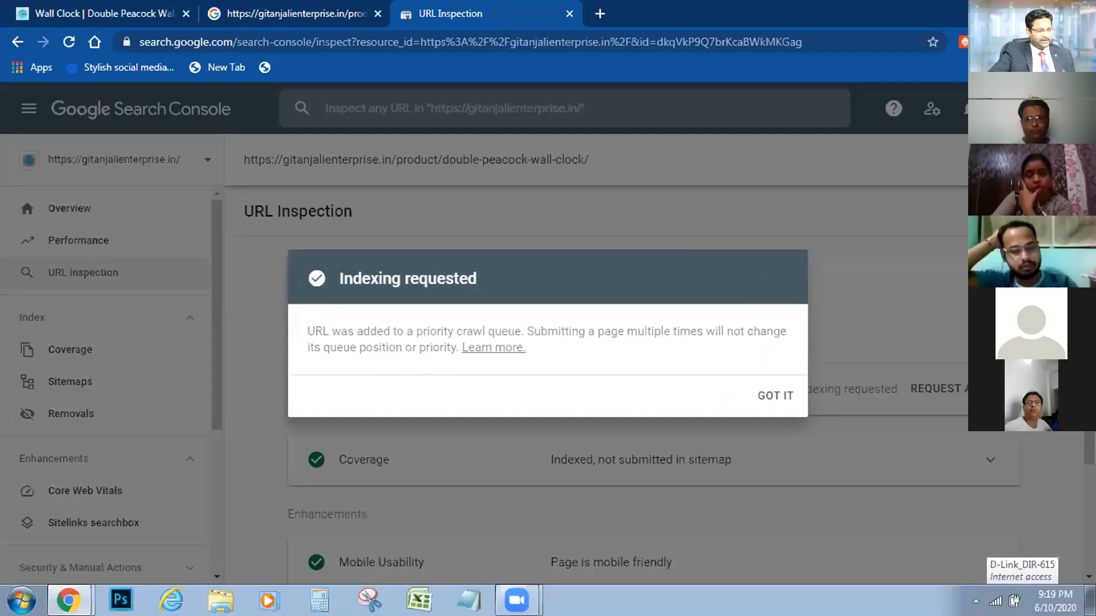
click(777, 395)
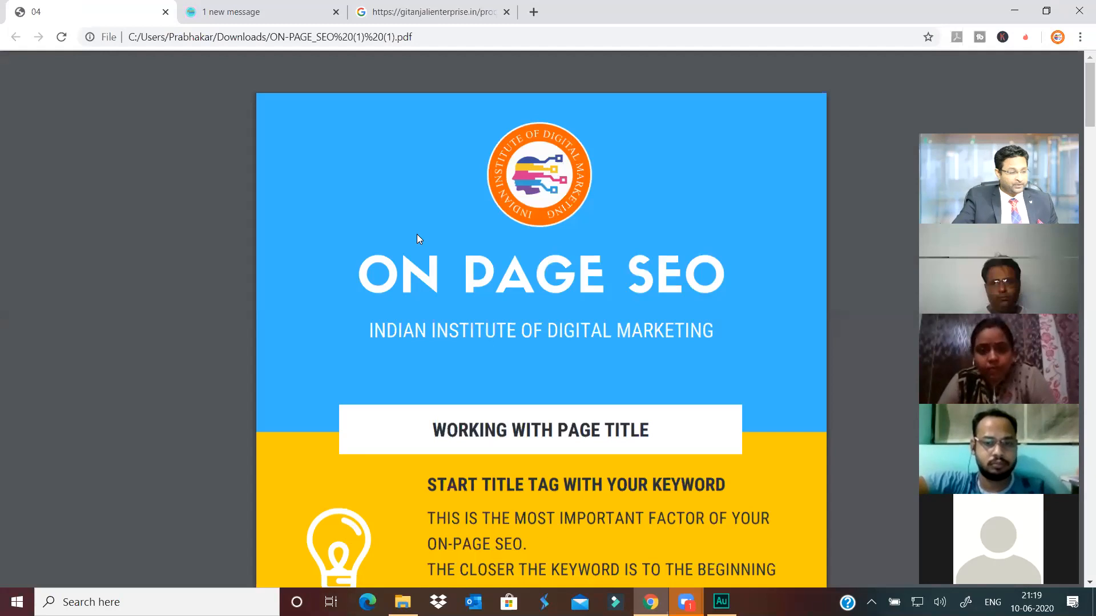
Review the Working With Page Title section of the On Page SEO PDF and the wall clock product page's web address.
scroll(456, 309, down, 3)
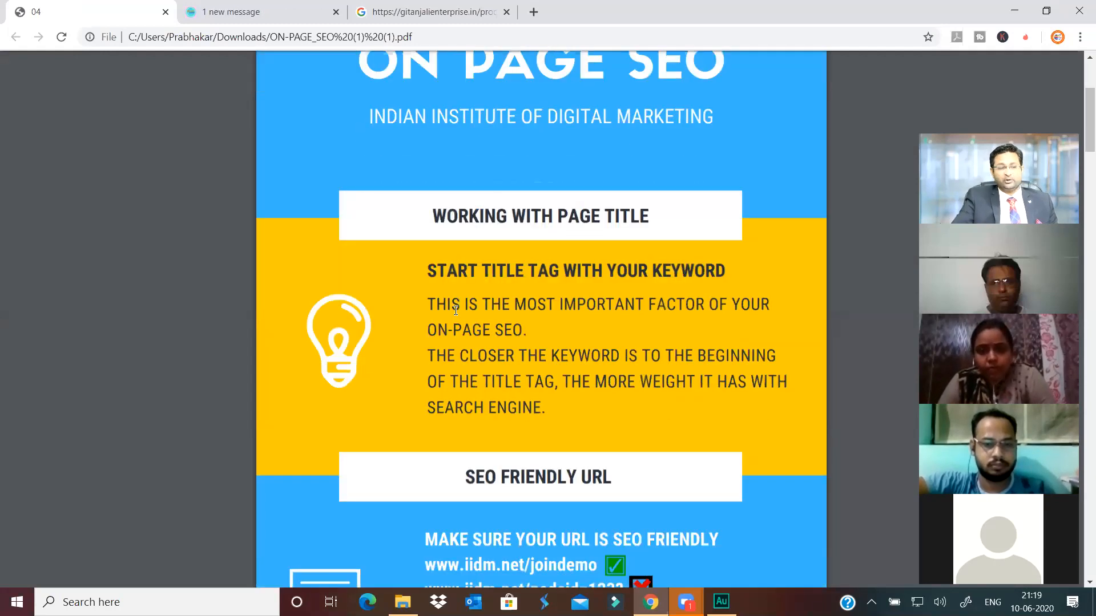
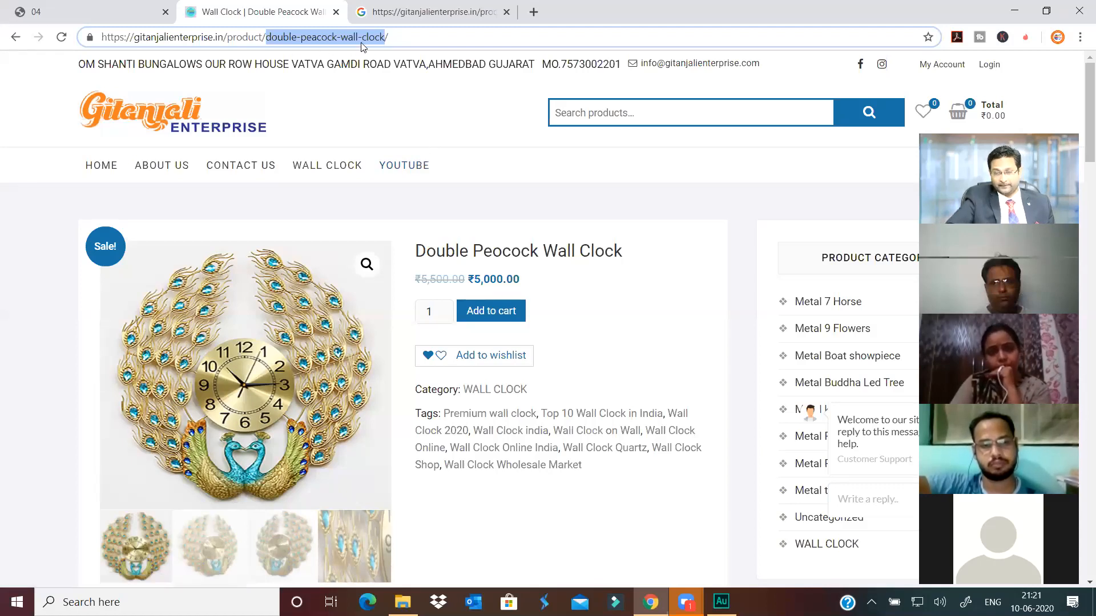
click(407, 35)
key(ctrl+a)
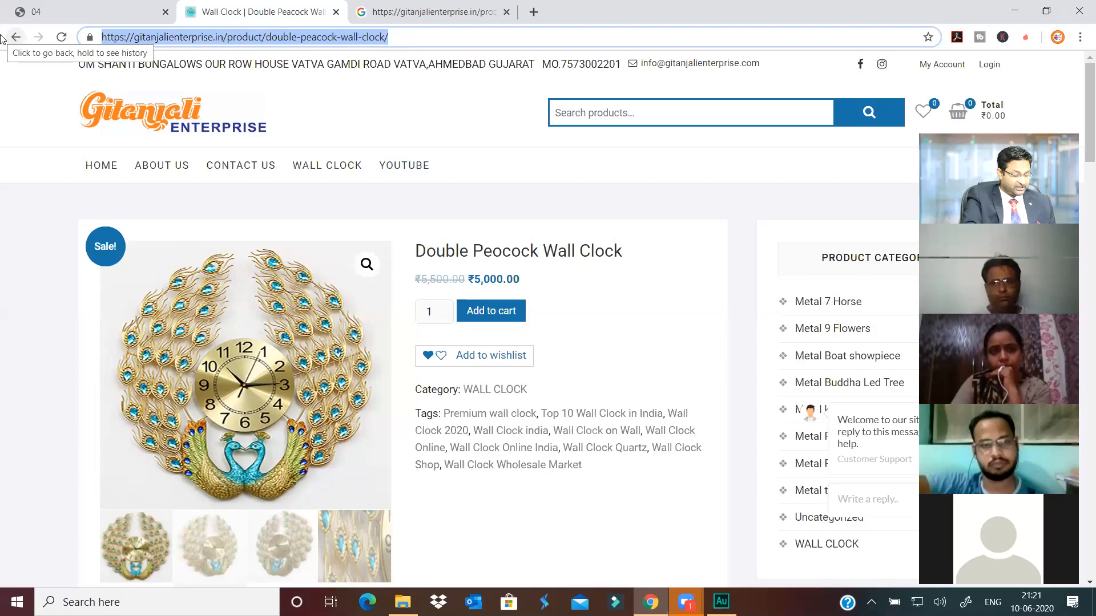
click(231, 38)
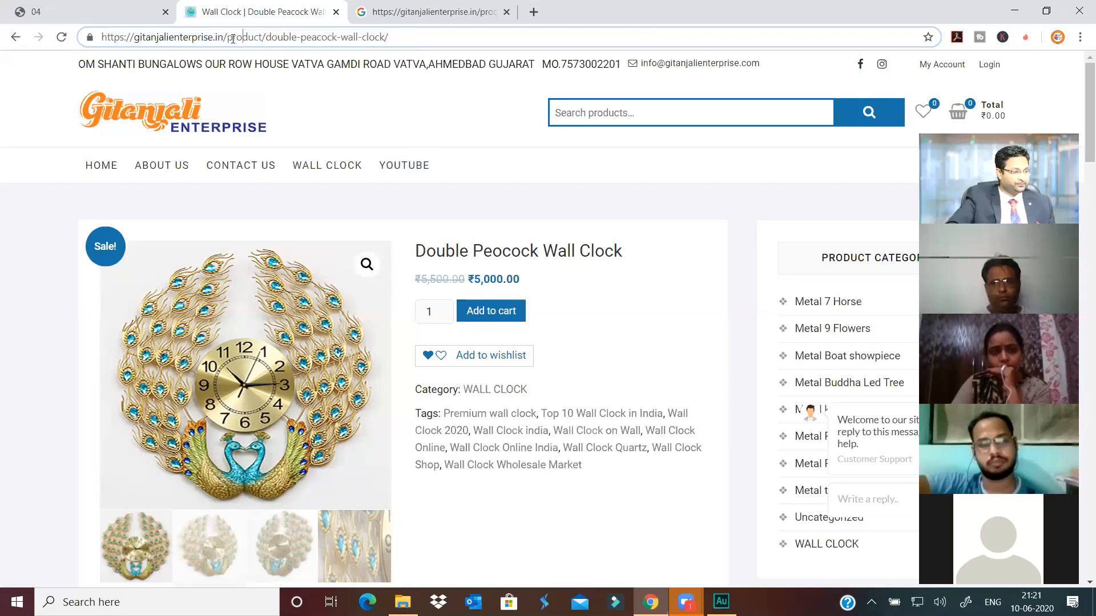
Load gitanjalienterprise.in/wp-admin in place of the product page and log in to WordPress with the prefilled credentials.
drag(228, 37, 561, 34)
text(w)
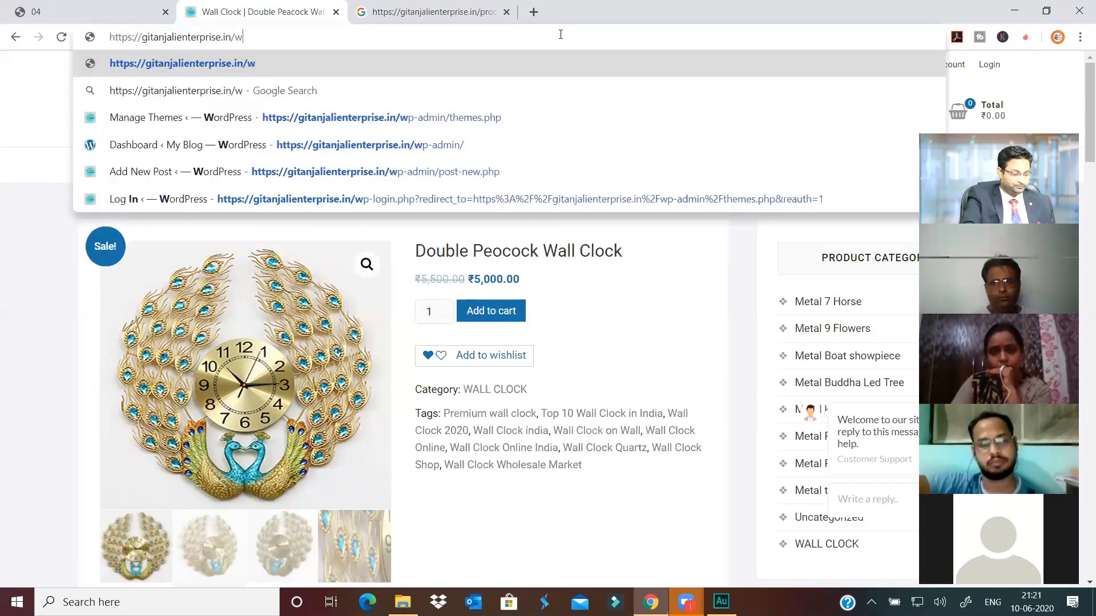
text(p-a)
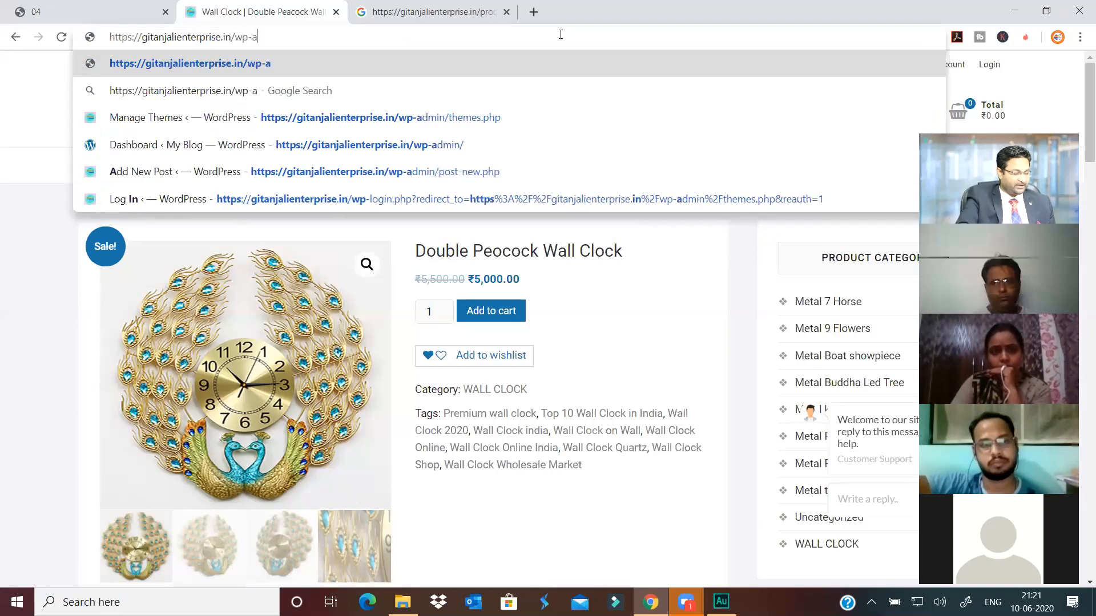
text(dmin)
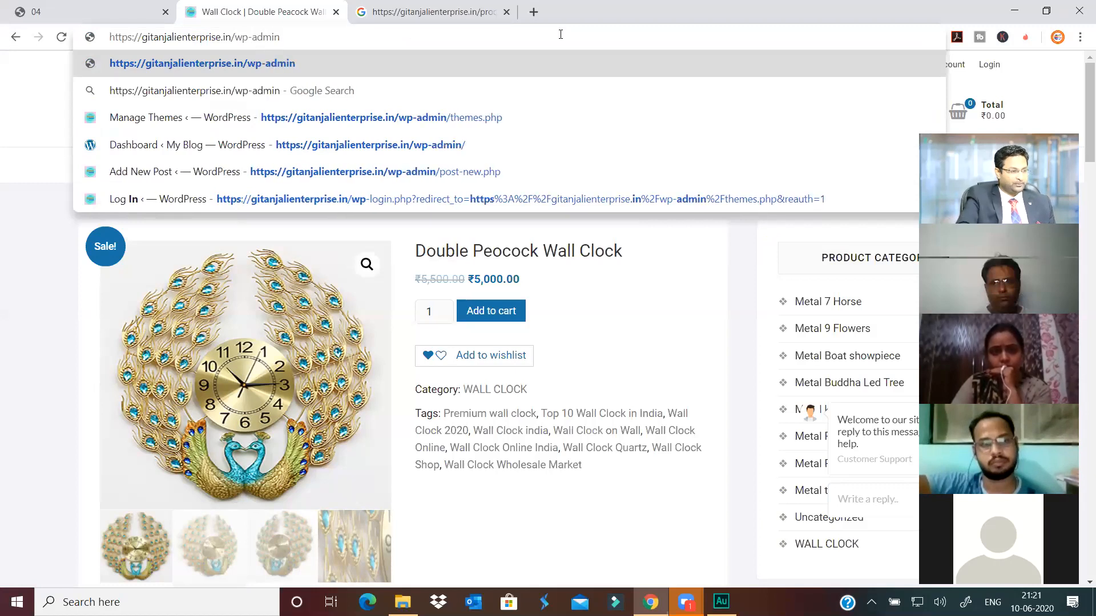
key(Return)
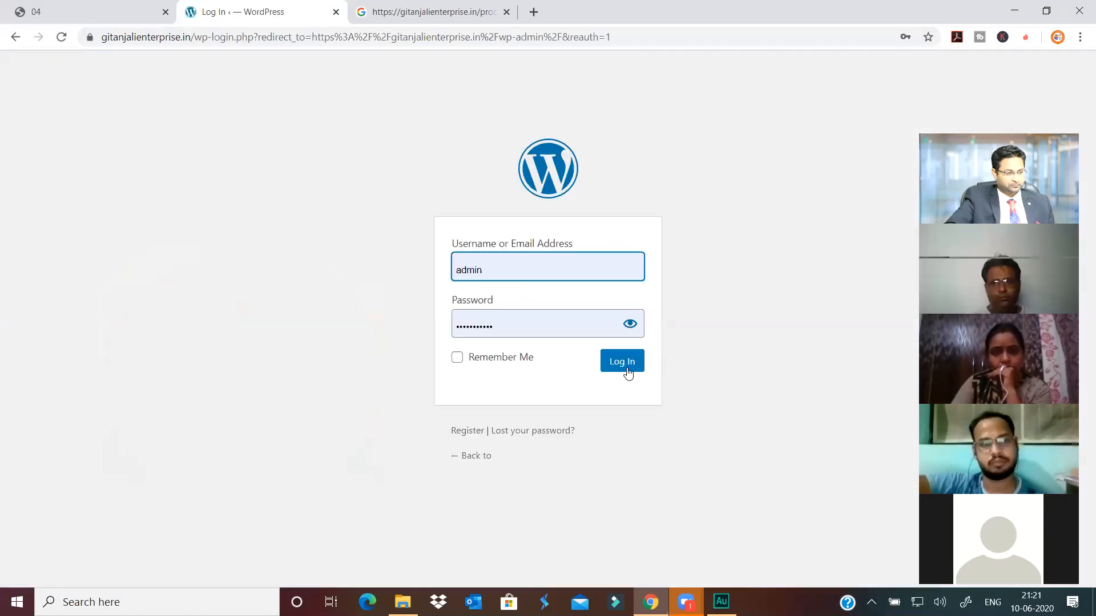
click(623, 365)
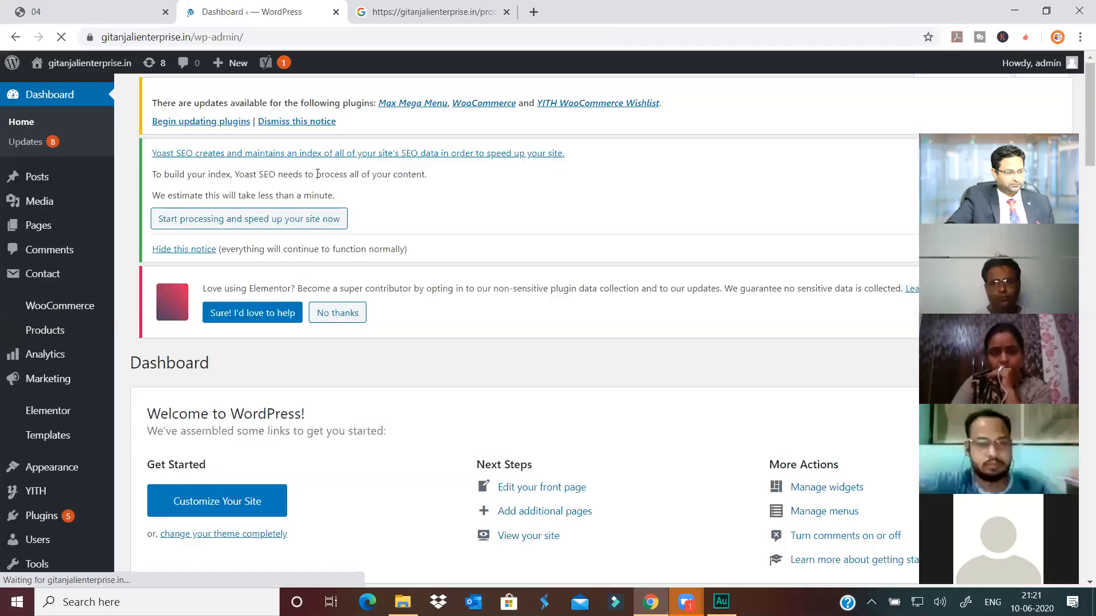
Open the site's Permalink Settings from the WordPress dashboard.
scroll(40, 434, down, 3)
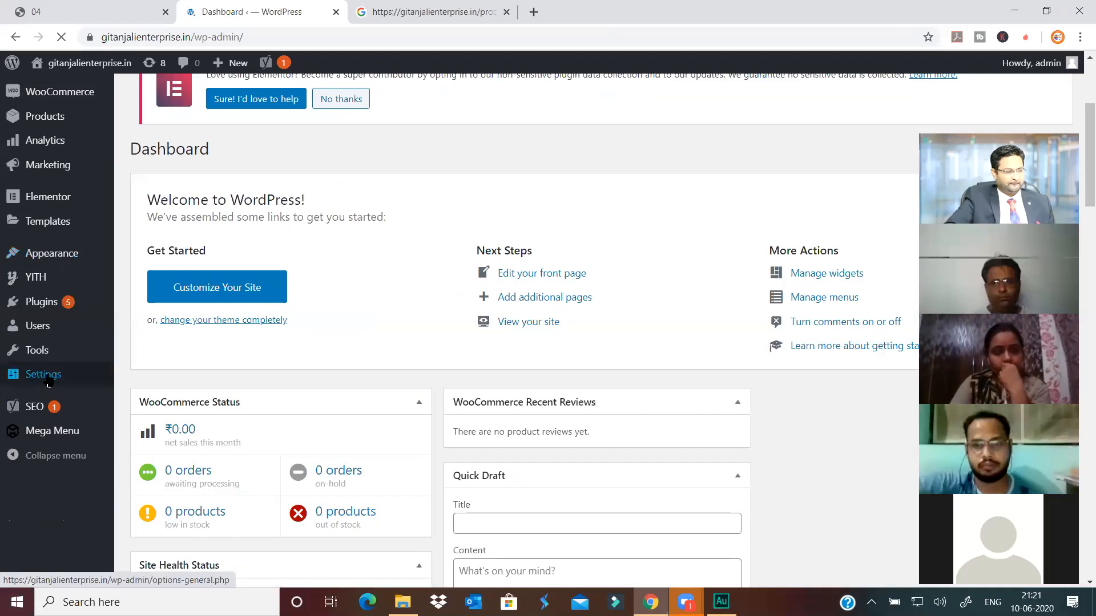
mouse_move(49, 490)
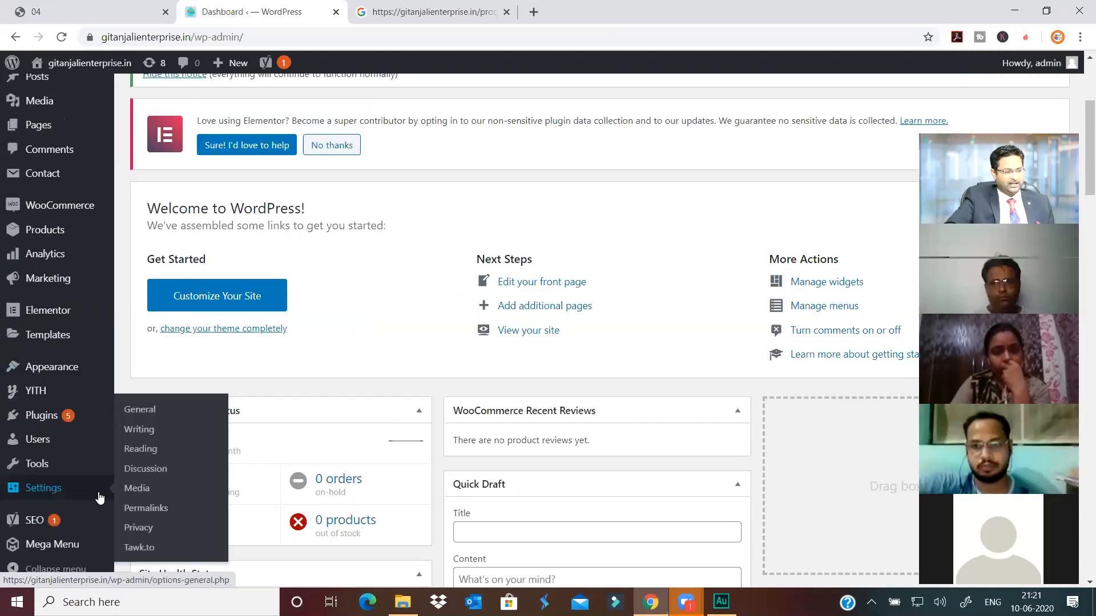
click(146, 508)
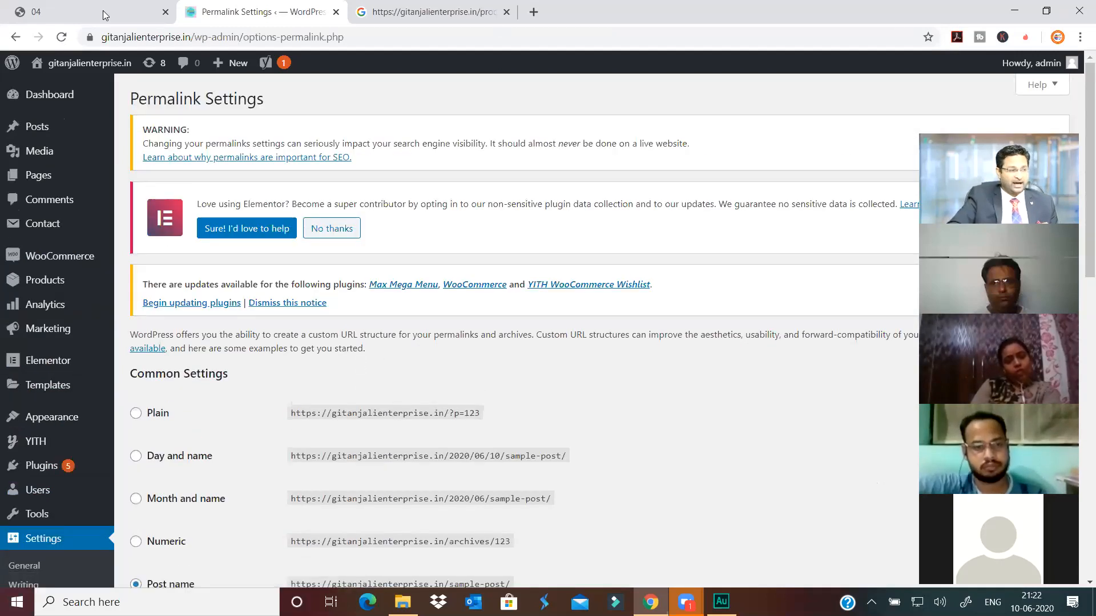
Read the SEO Friendly URL section of the On Page SEO PDF and return to the Permalink Settings.
key(ctrl+shift+Tab)
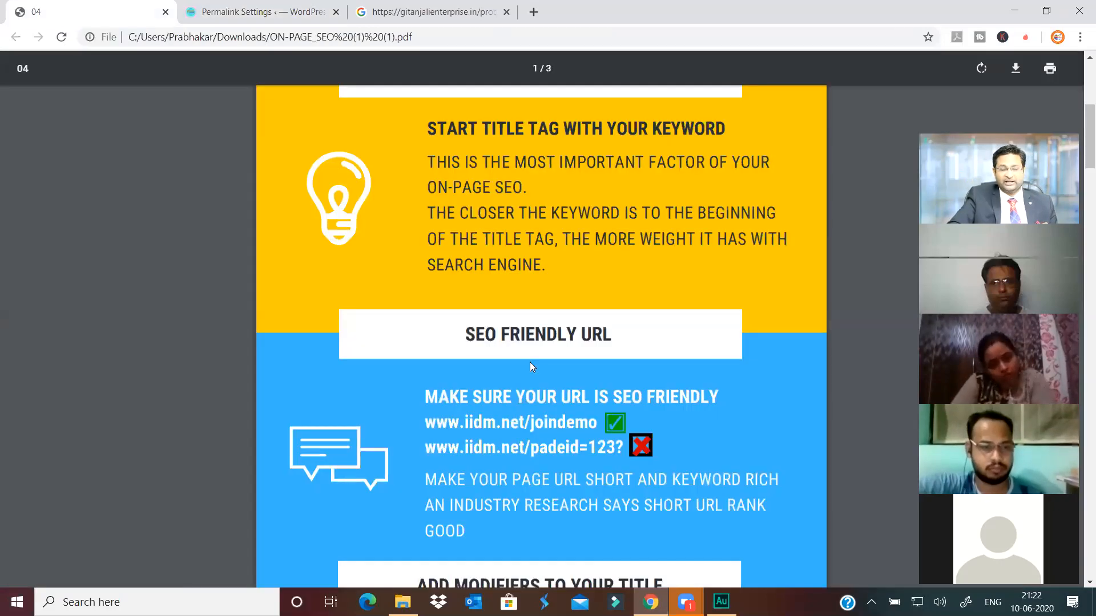
scroll(429, 285, down, 3)
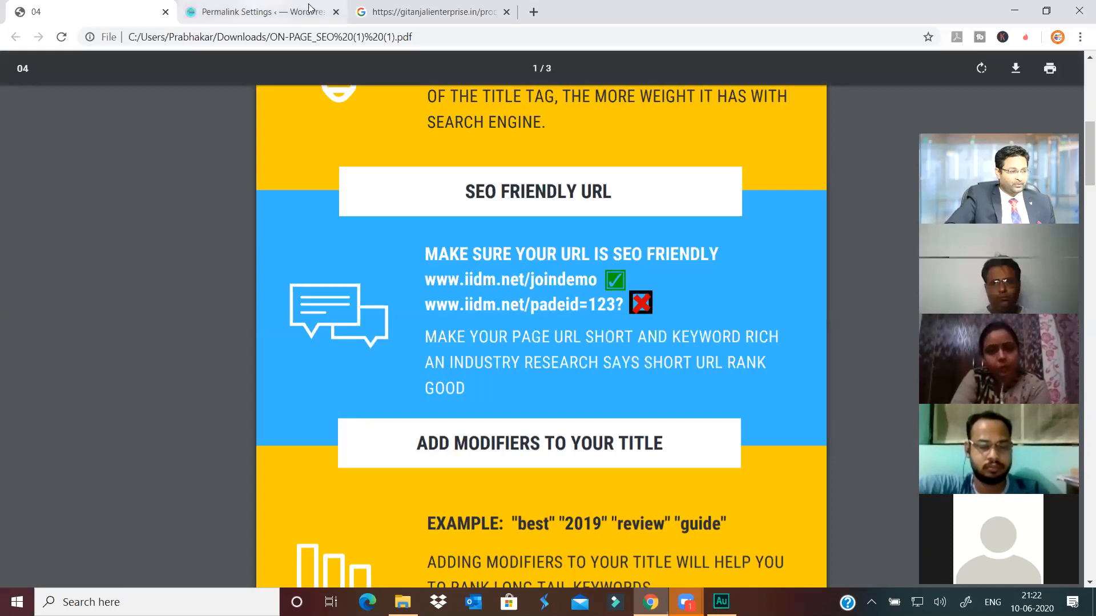
click(291, 10)
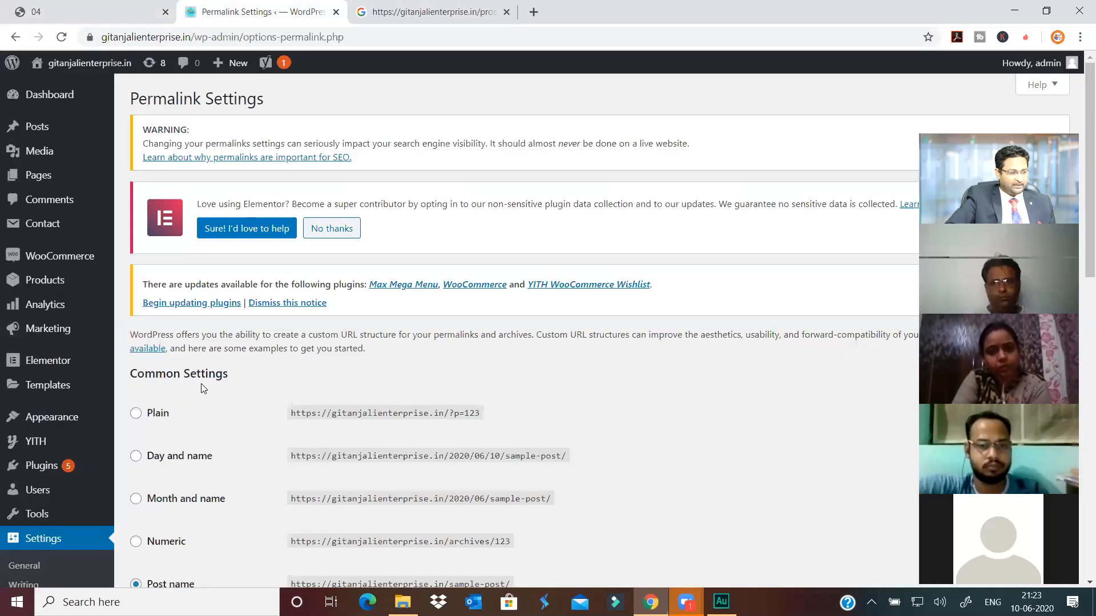
Set the site's common permalink structure to Plain and save the changes.
scroll(201, 383, down, 3)
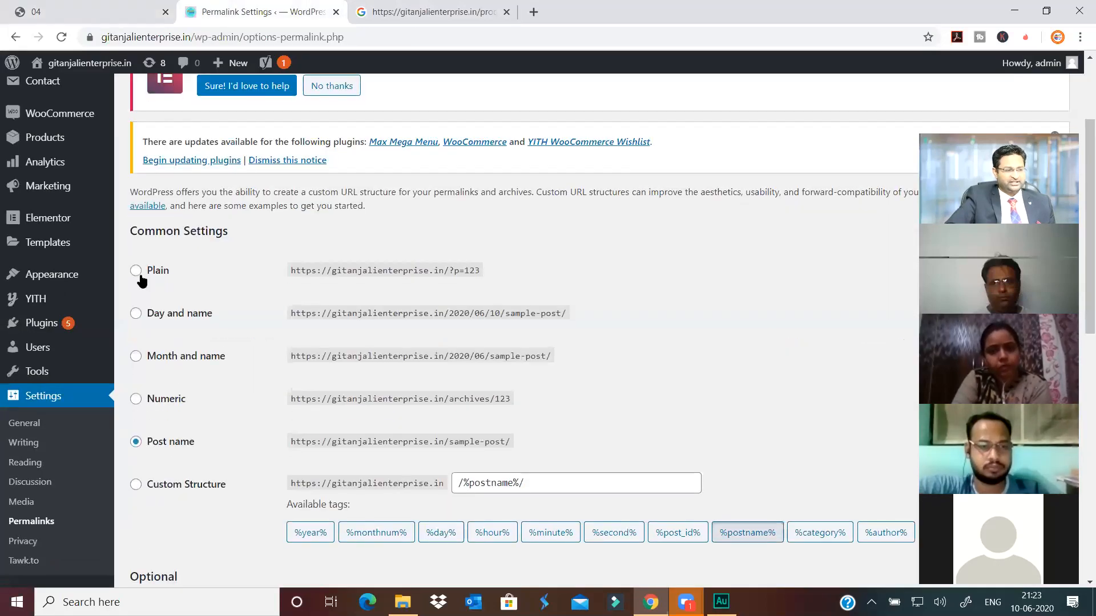
click(137, 272)
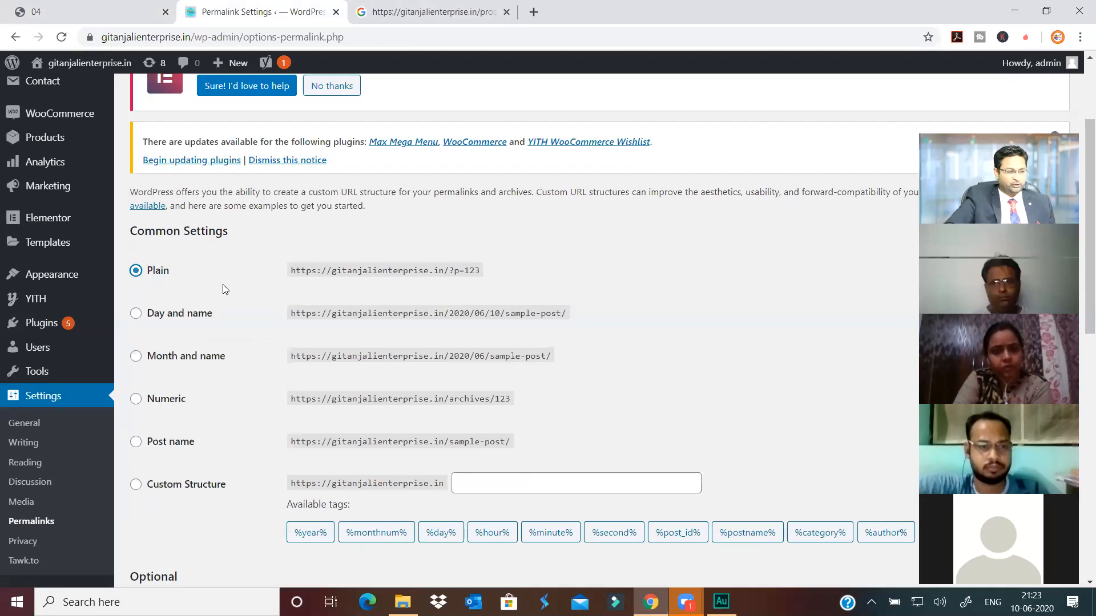
scroll(262, 383, down, 10)
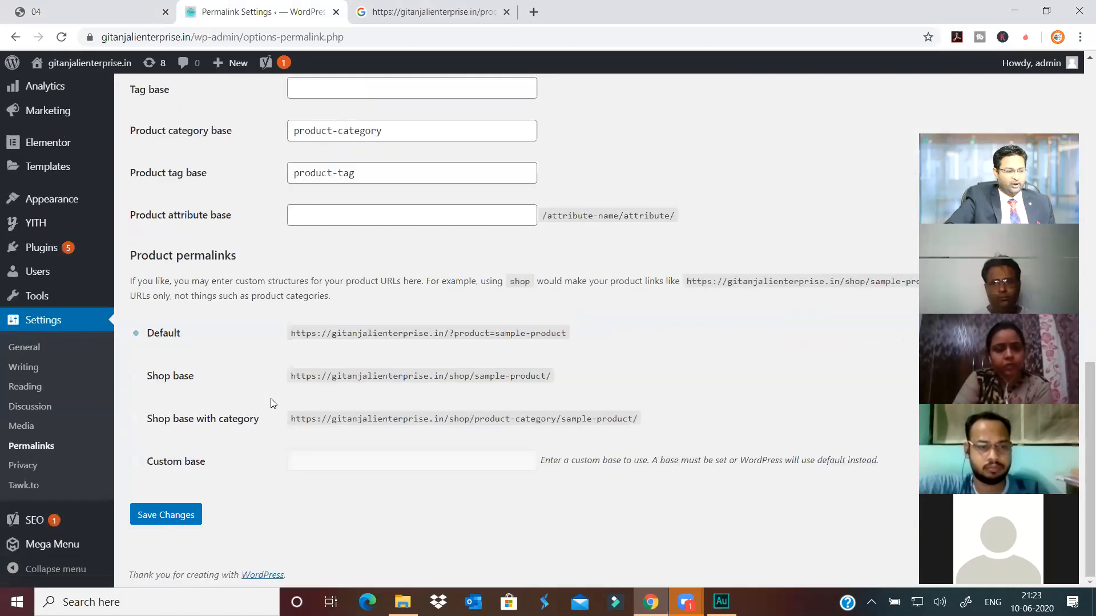
click(183, 514)
scroll(249, 346, up, 8)
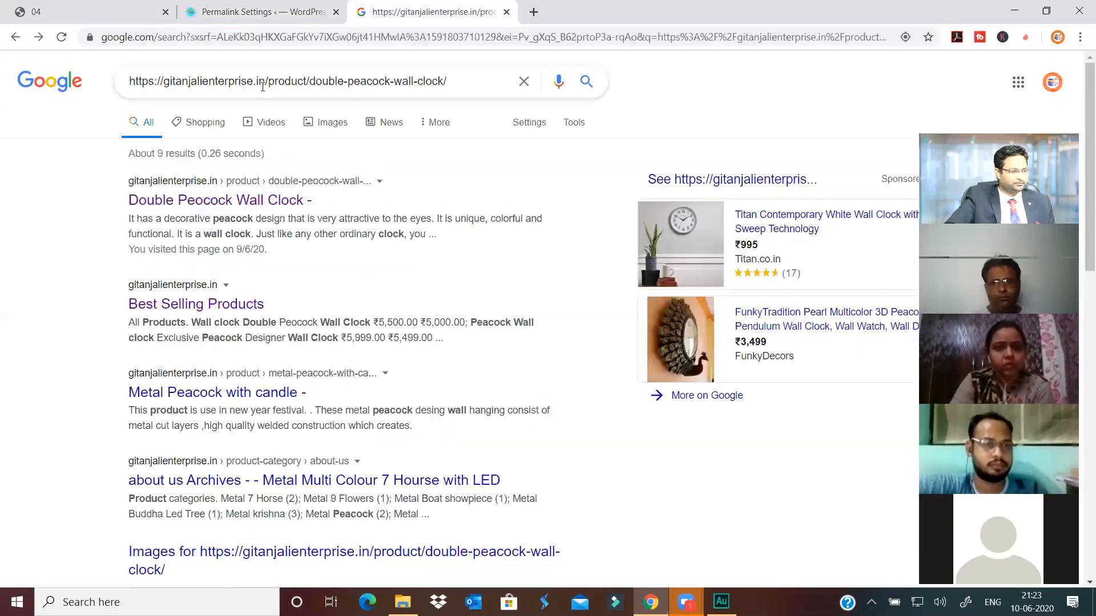
key(ctrl+Tab)
drag(264, 85, 129, 82)
key(ctrl+c)
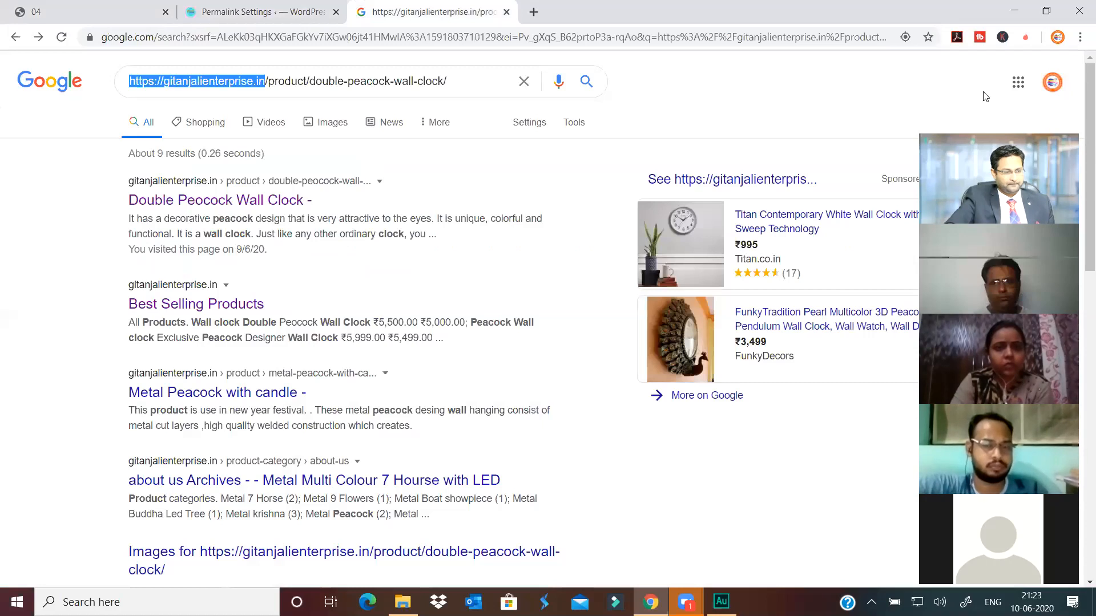
Open the copied gitanjalienterprise.in address in an Incognito window and go to the Double Peocock Wall Clock product page.
click(1080, 38)
key(ctrl+shift+n)
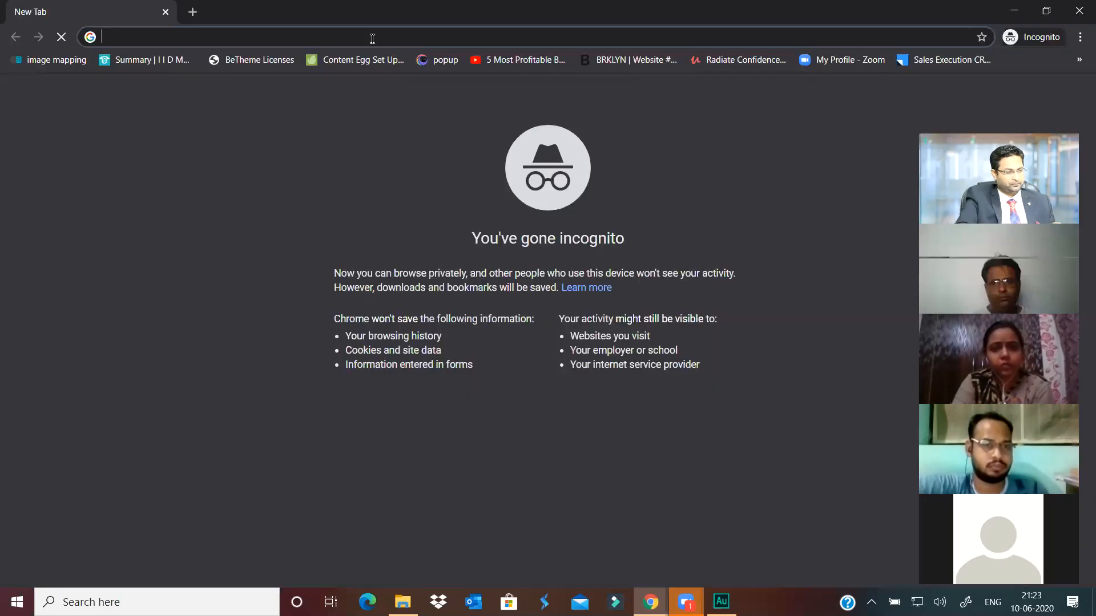
key(ctrl+v)
key(Return)
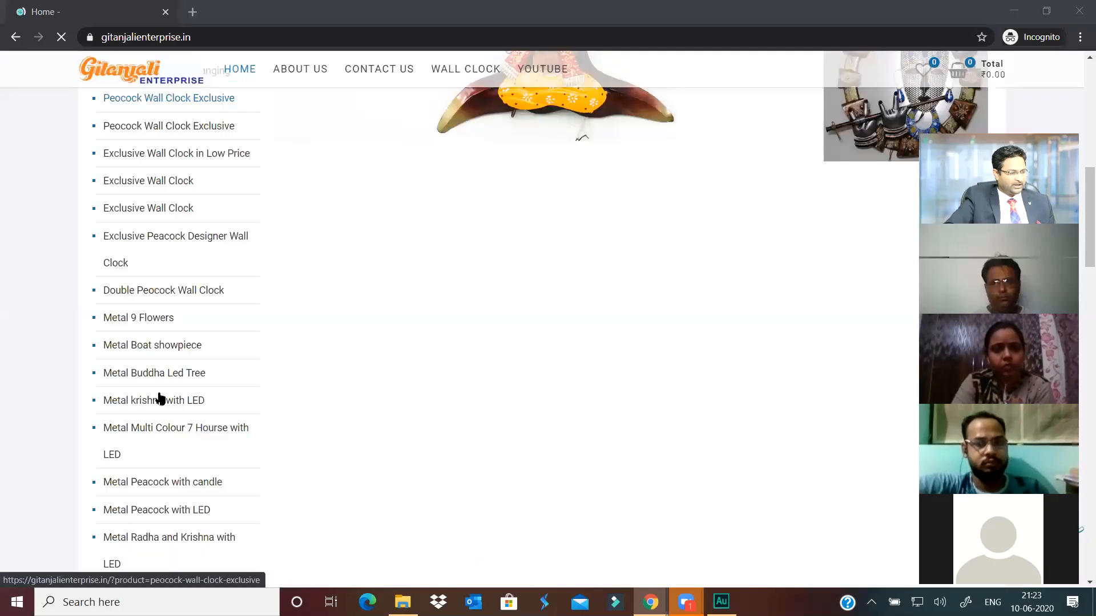
scroll(143, 320, down, 3)
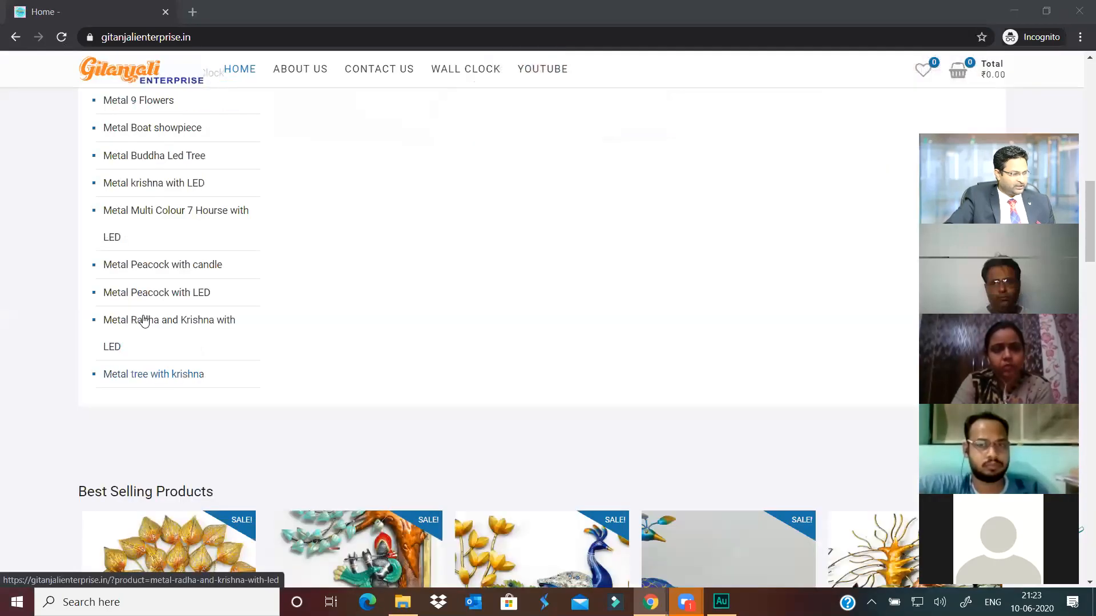
scroll(166, 227, up, 2)
click(167, 223)
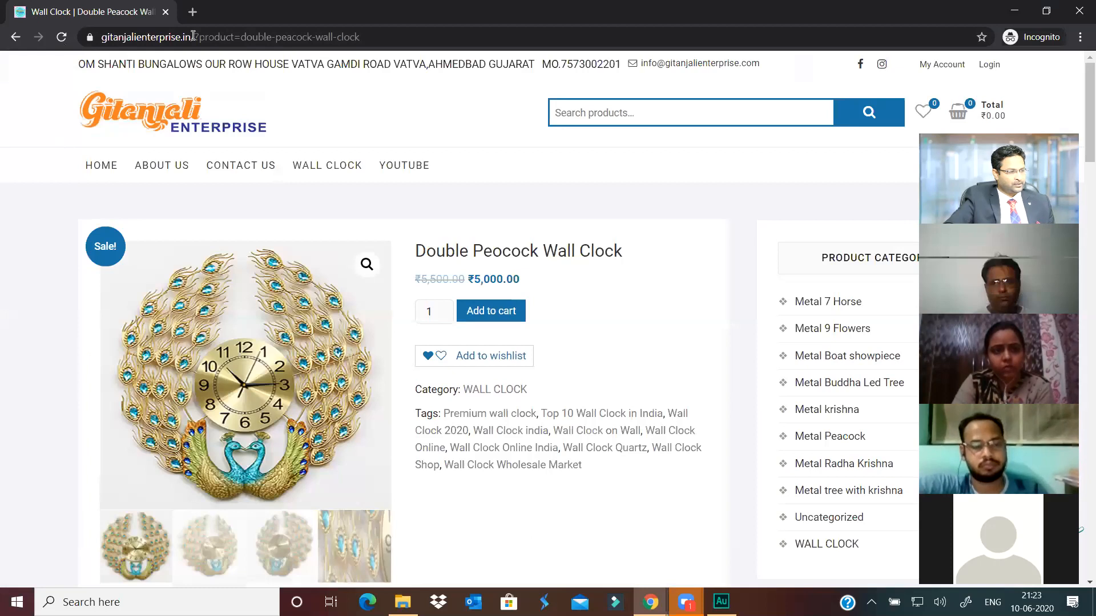
Highlight the ?product=double-peacock-wall-clock part of the product page's address and the whole URL to examine its structure.
drag(195, 37, 385, 39)
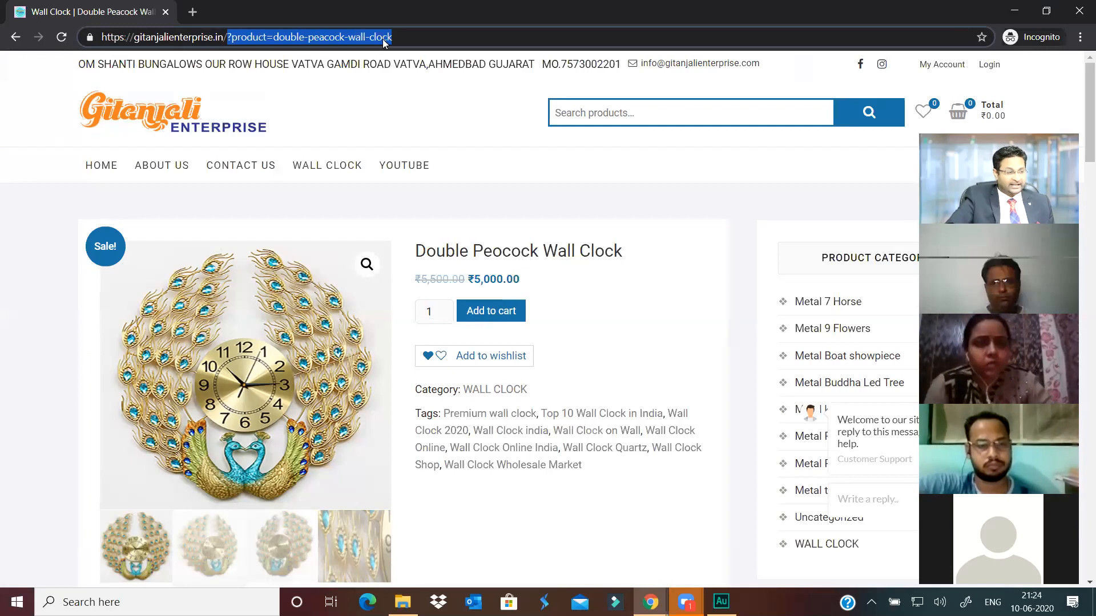
click(390, 37)
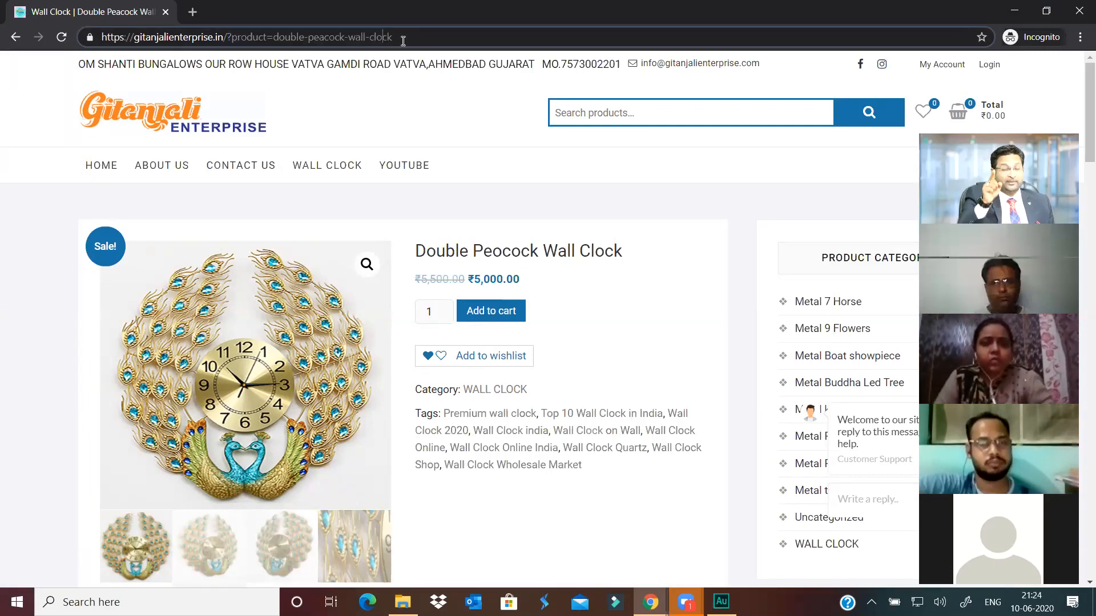
drag(228, 38, 435, 39)
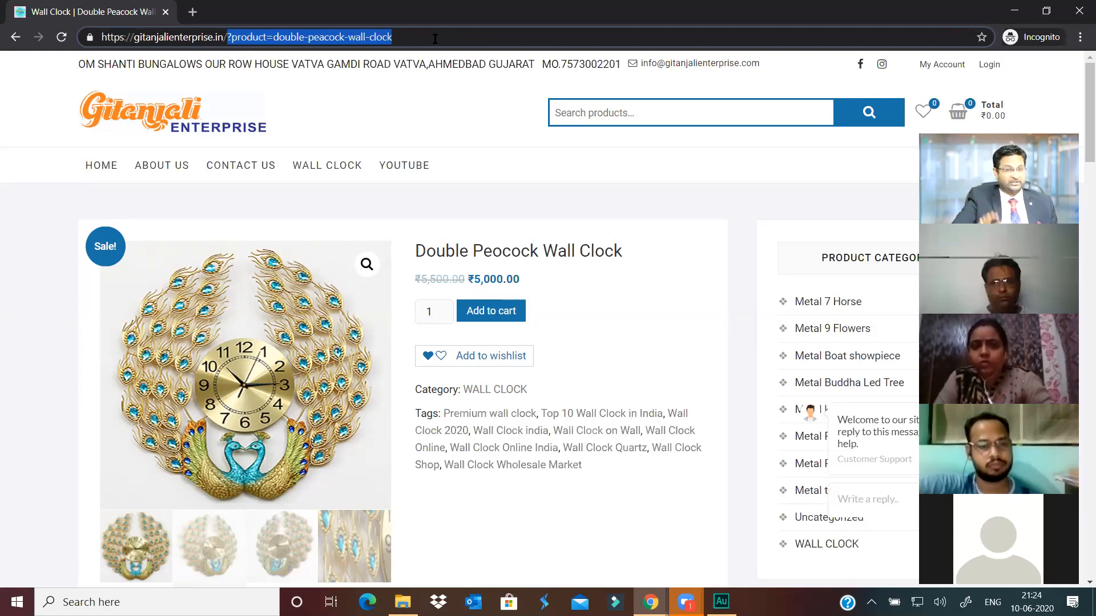
drag(435, 39, 98, 38)
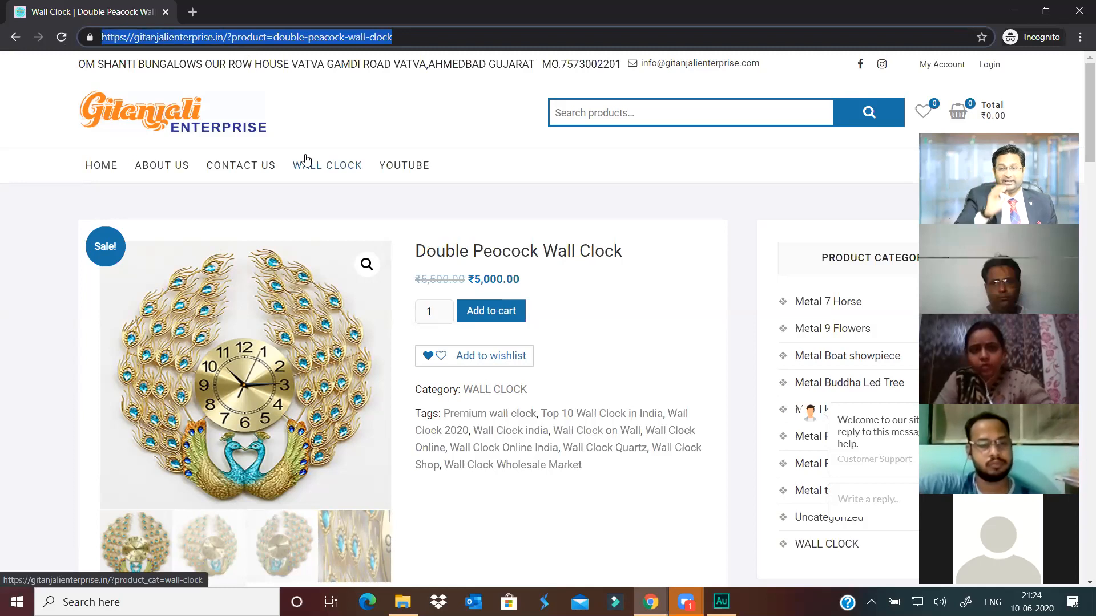
click(1017, 11)
click(123, 12)
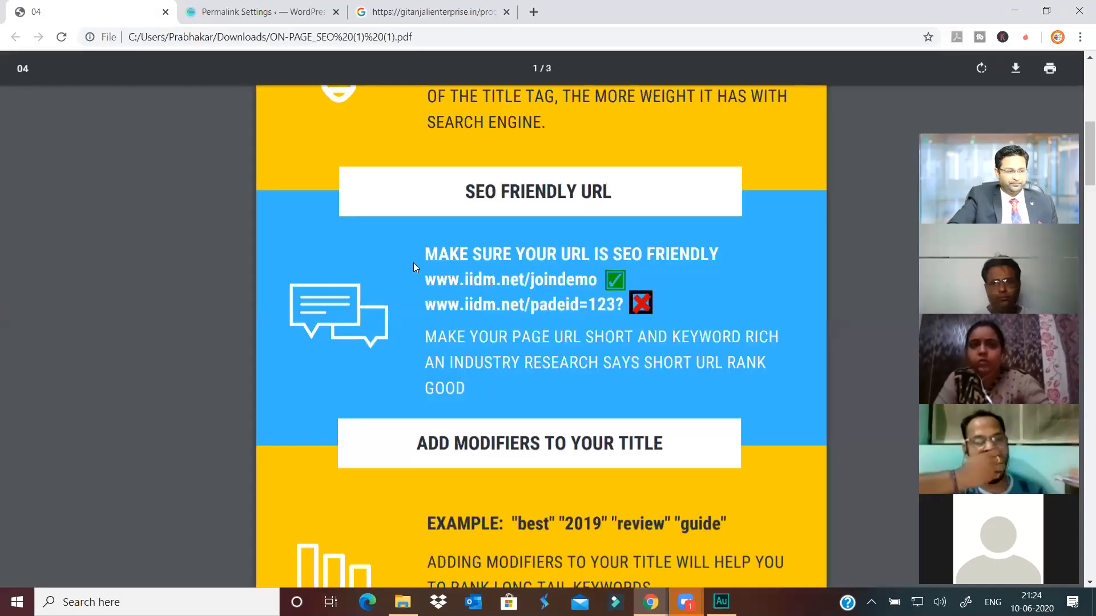
click(598, 282)
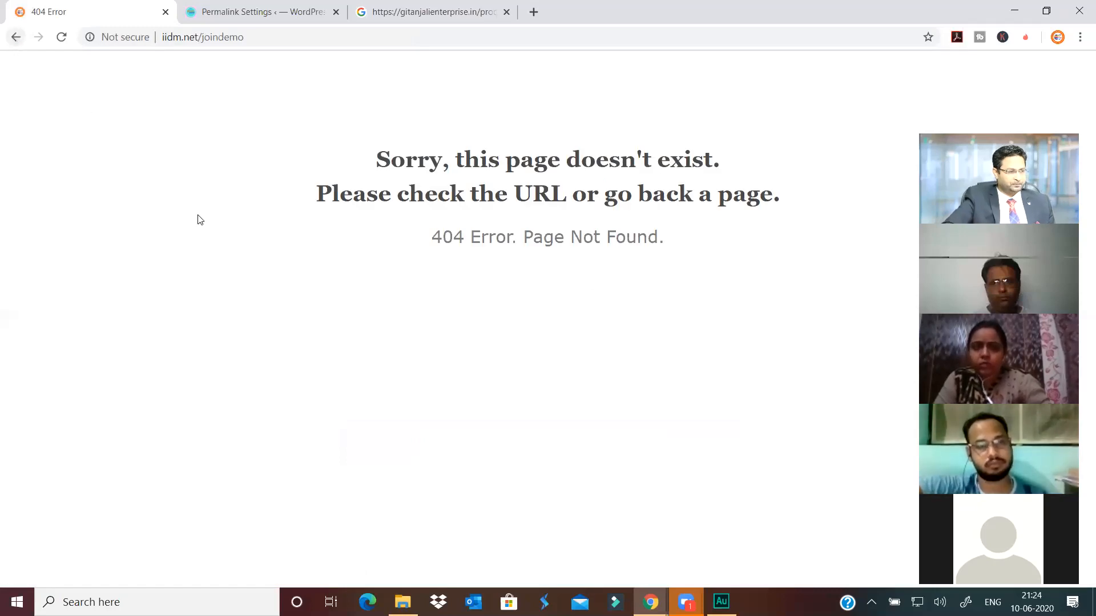
key(alt+Left)
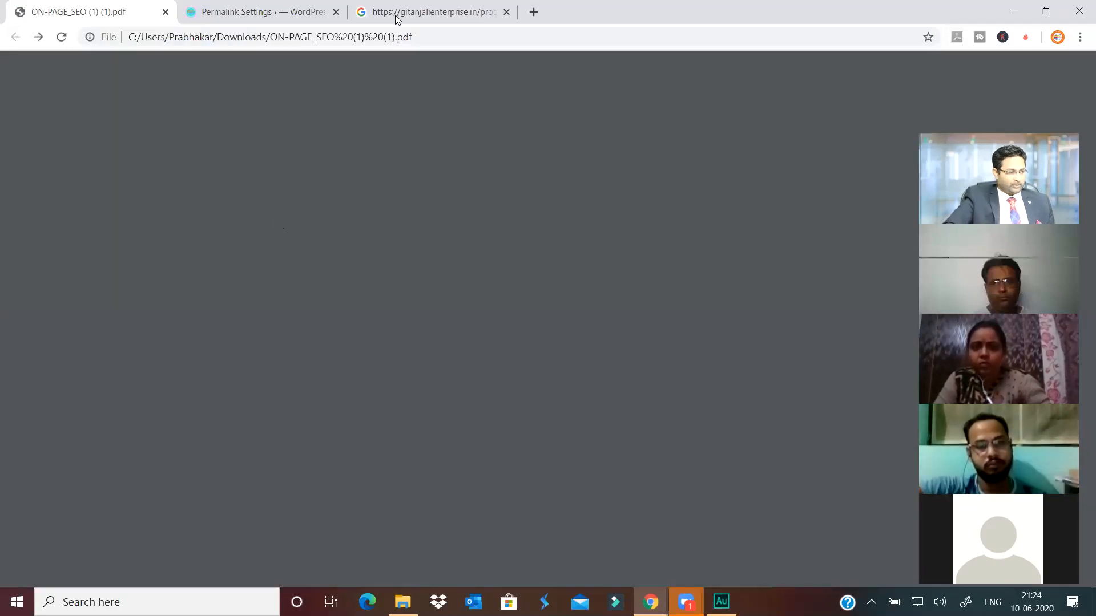
Compare the Post name, Numeric and Day and name structures in the Permalink Settings and reselect Post name.
key(ctrl+Tab)
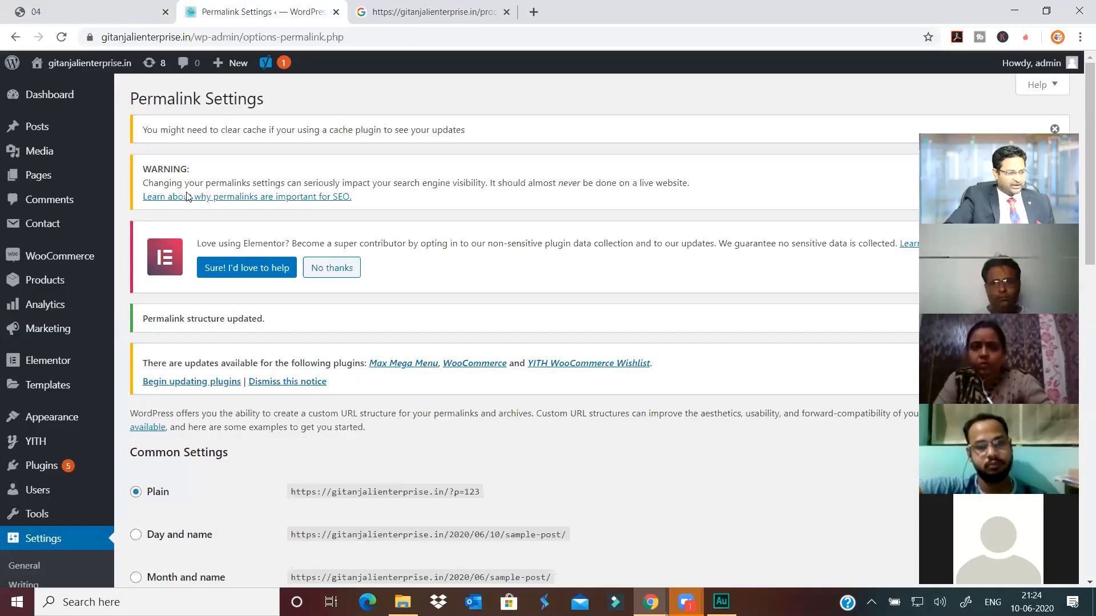
scroll(188, 197, down, 6)
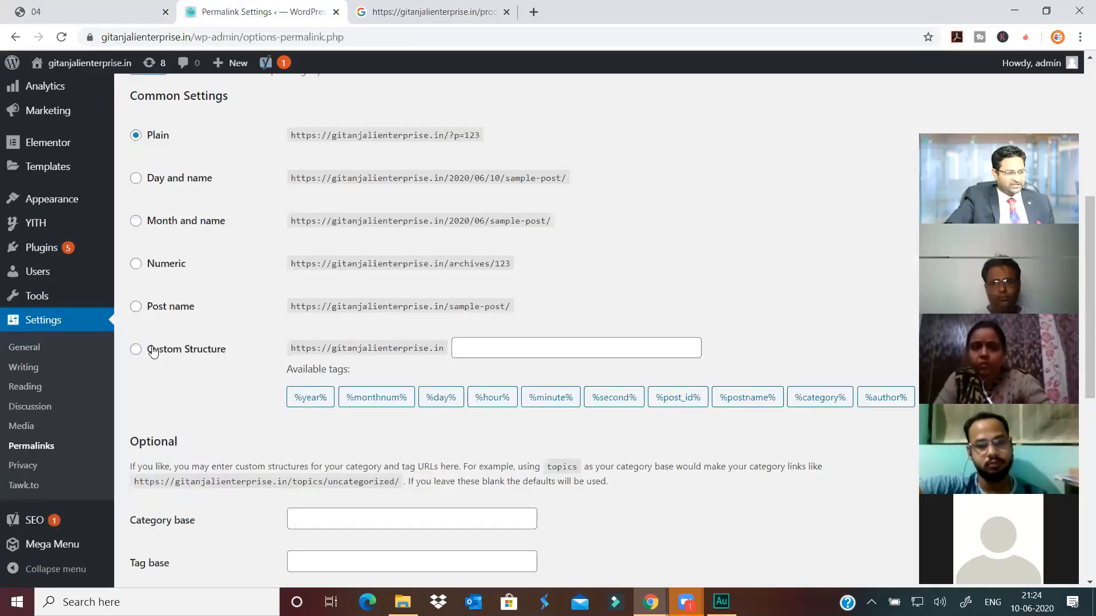
click(135, 309)
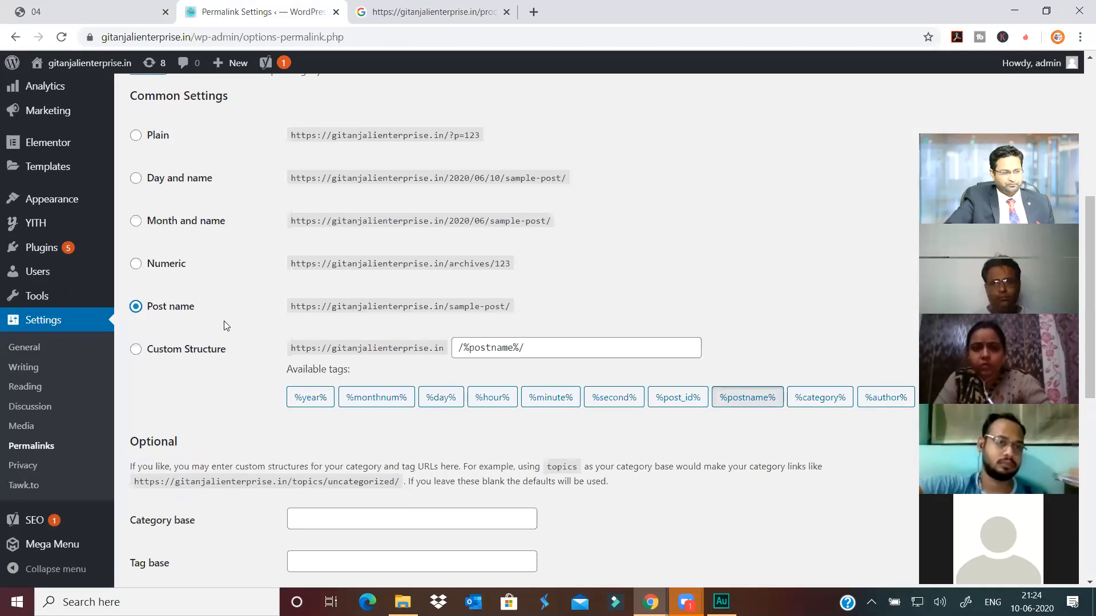
scroll(224, 321, up, 1)
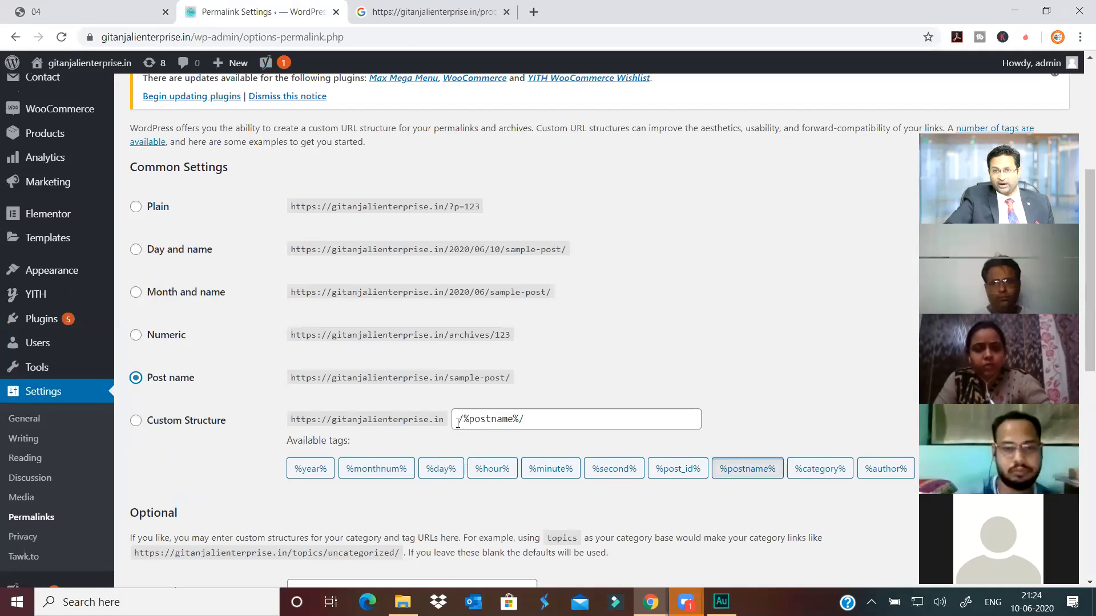
click(137, 336)
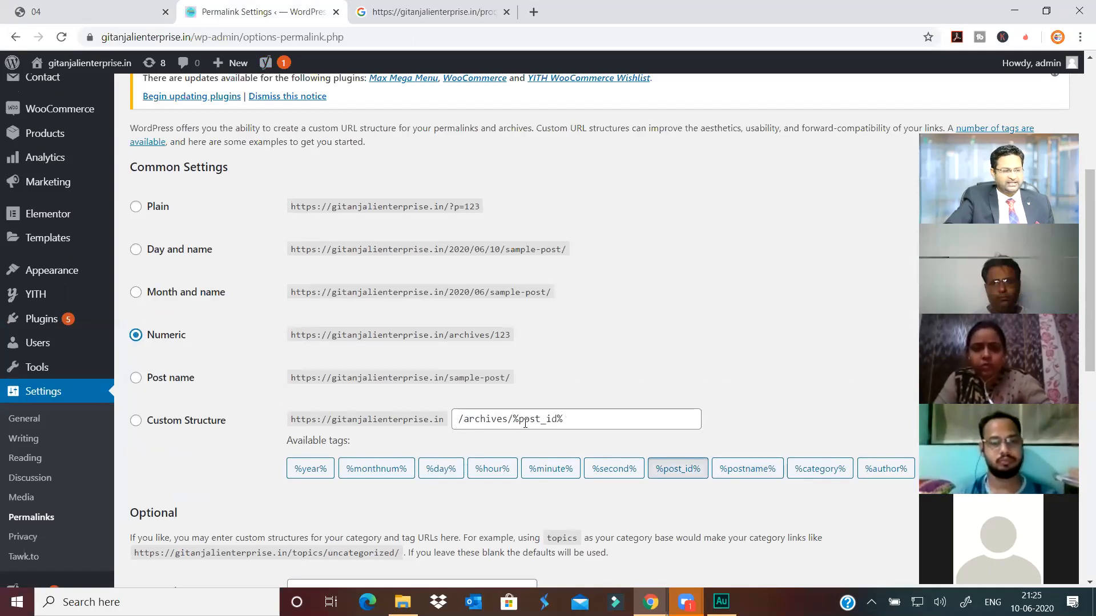
click(135, 249)
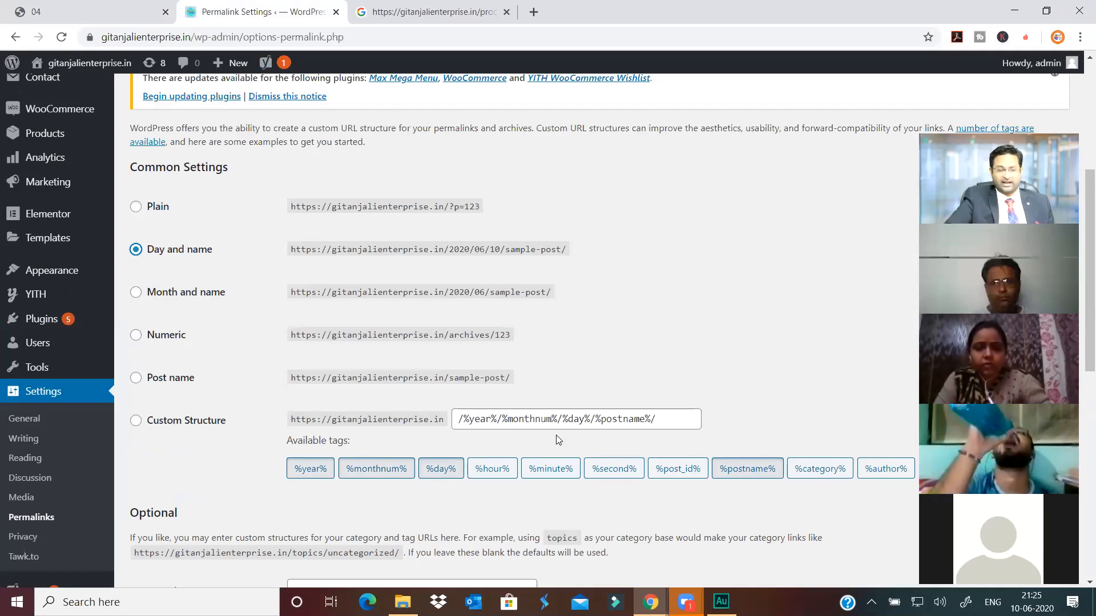
click(155, 381)
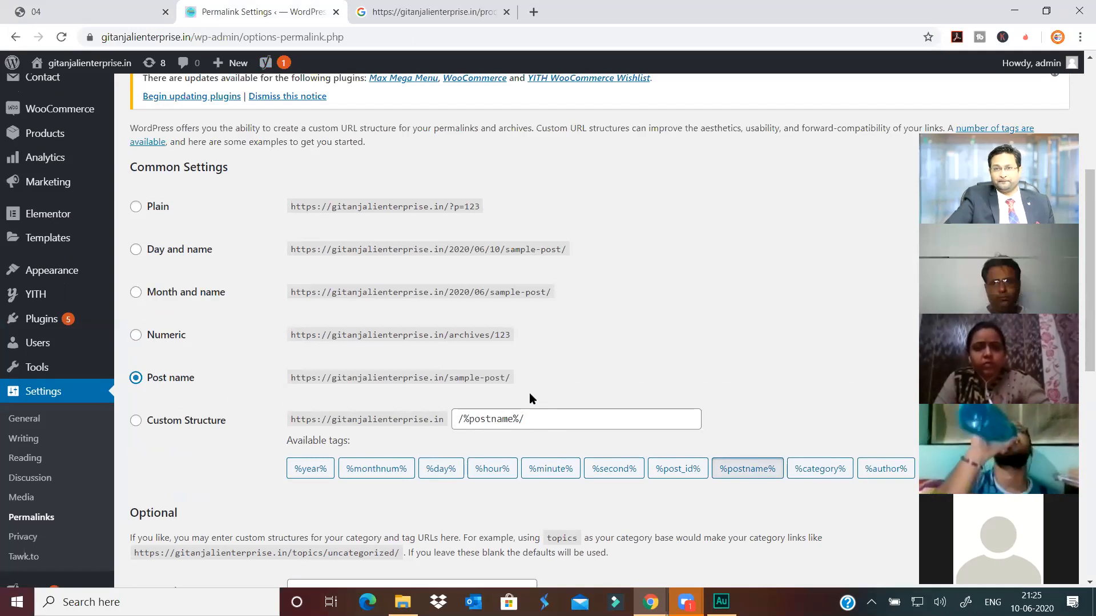
Try a custom permalink structure with fsdfkjdhs appended after /%postname%/, and switch back to Post name.
click(136, 422)
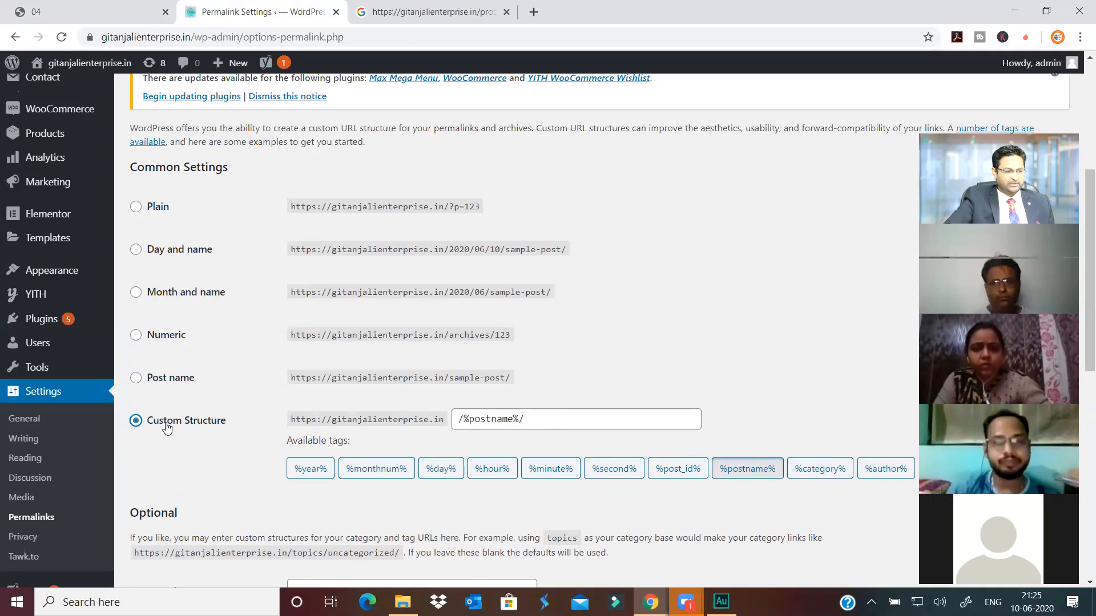
click(544, 420)
text(fsdfkjdhs)
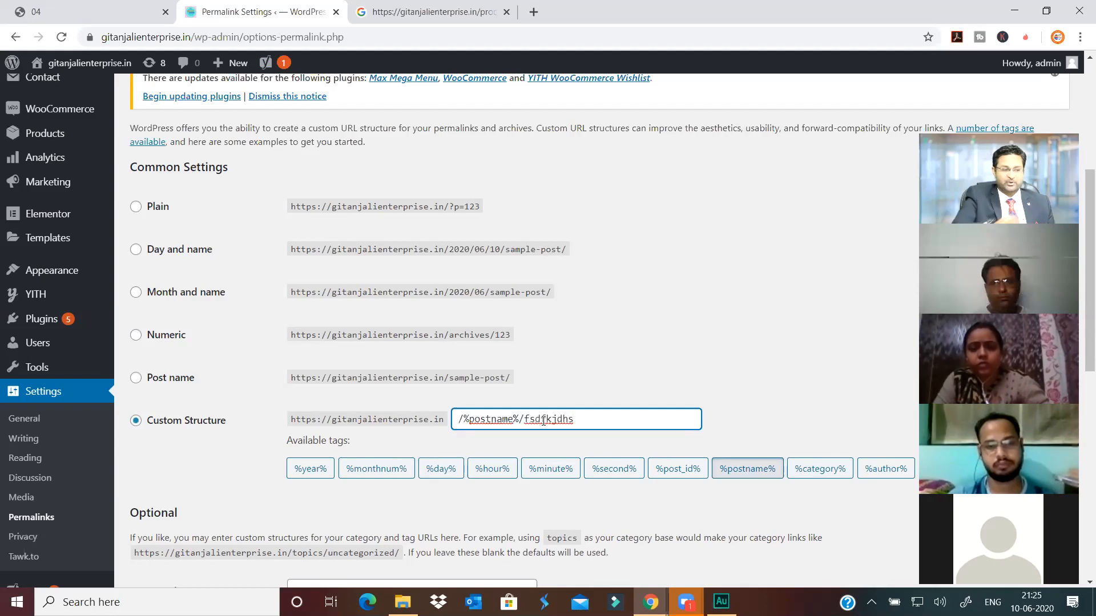
double_click(638, 417)
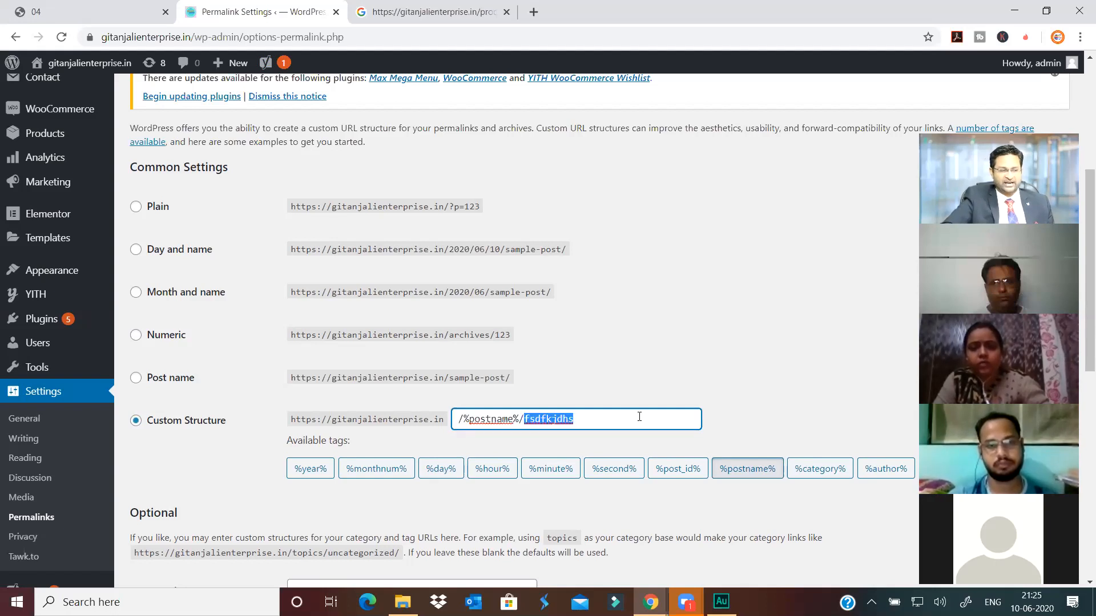
click(133, 378)
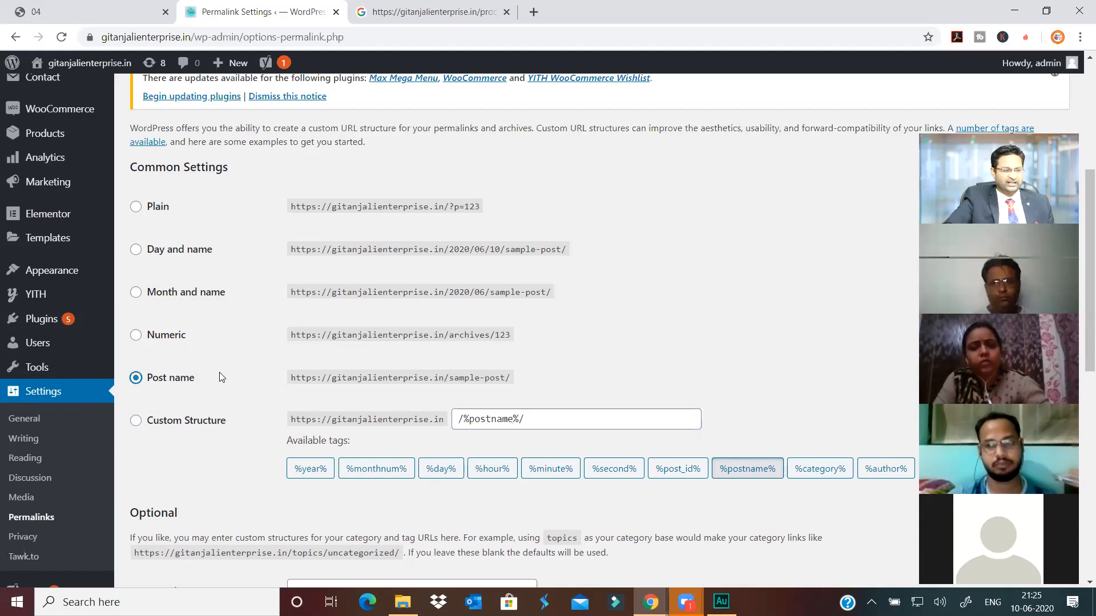
Try a custom permalink structure with the category tag placed before the post name, and switch back to Post name.
scroll(298, 431, down, 5)
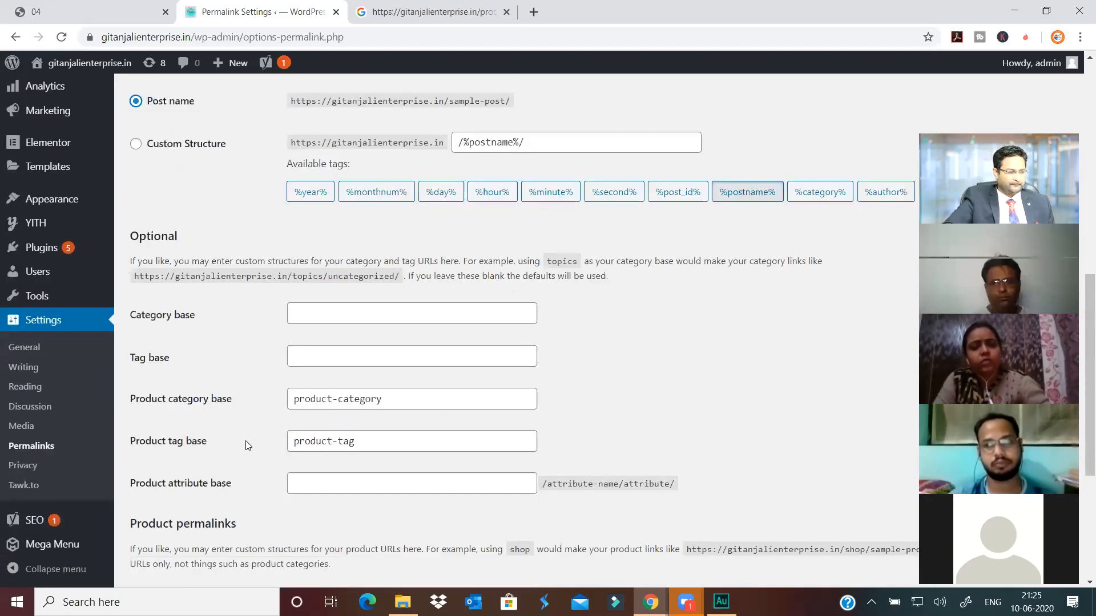
scroll(248, 445, down, 2)
scroll(252, 436, up, 5)
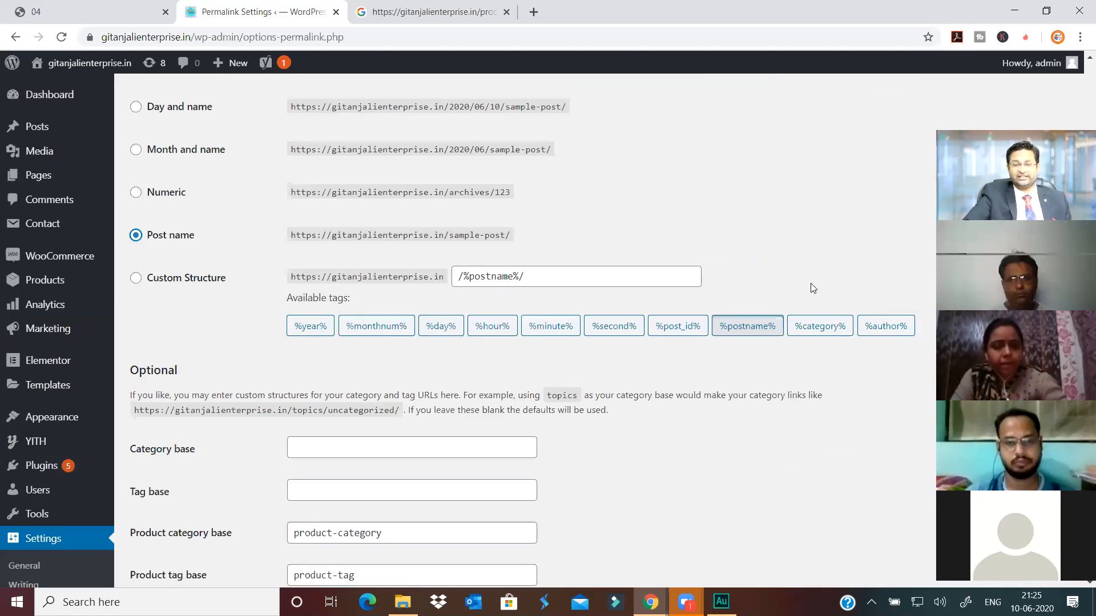
click(457, 279)
click(813, 245)
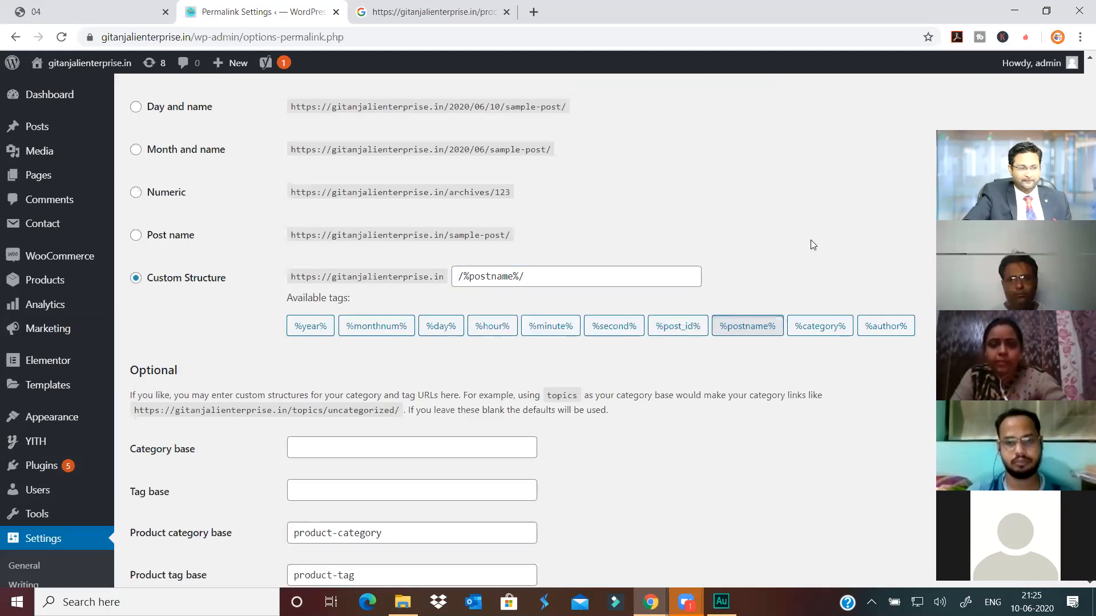
click(457, 278)
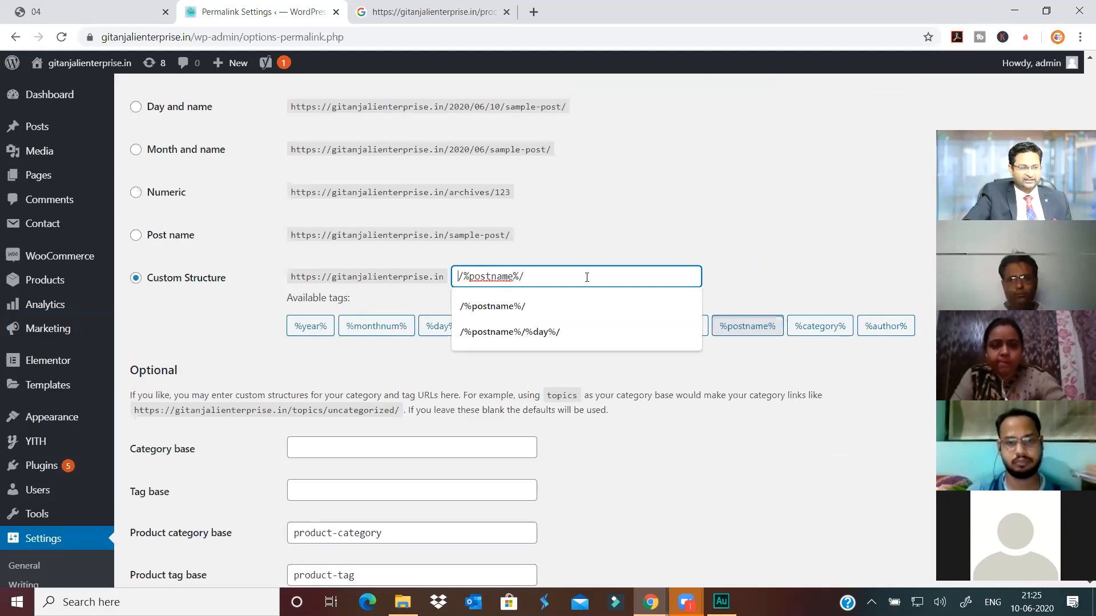
click(822, 329)
click(816, 261)
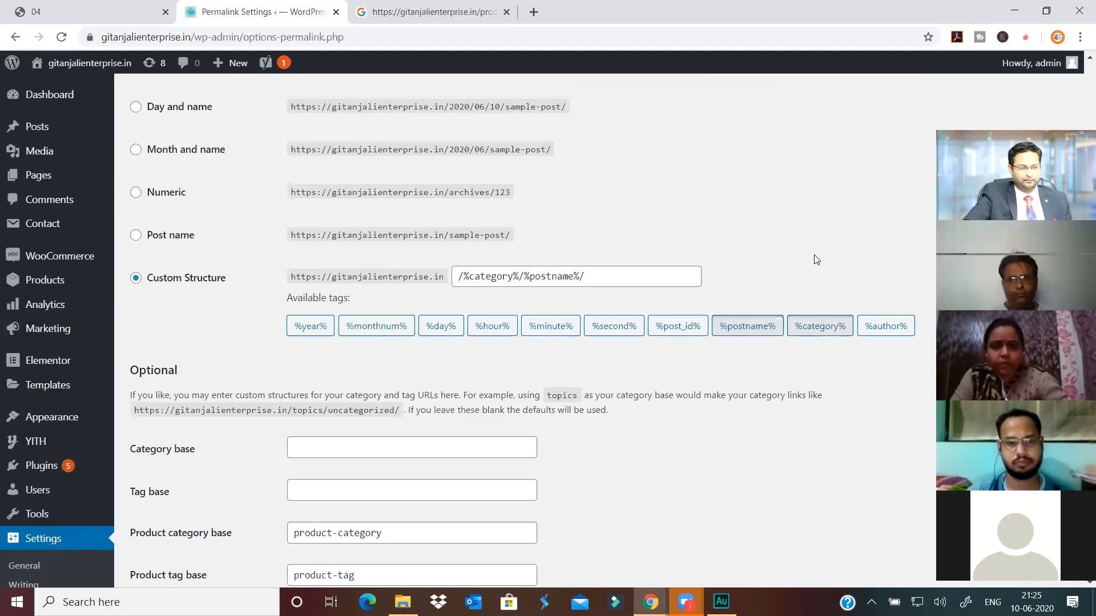
click(601, 278)
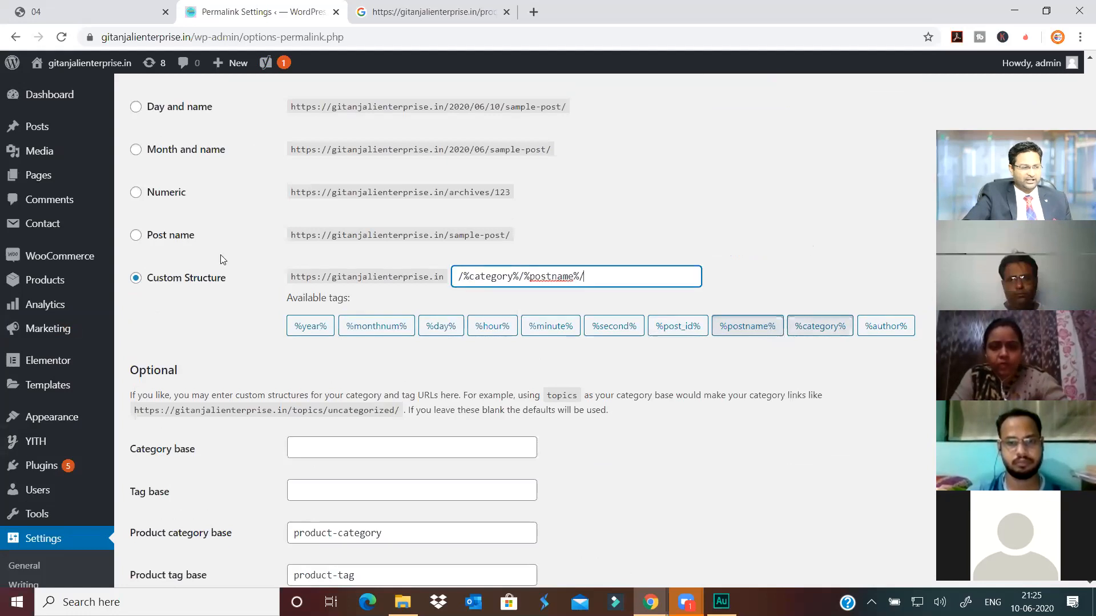
click(136, 235)
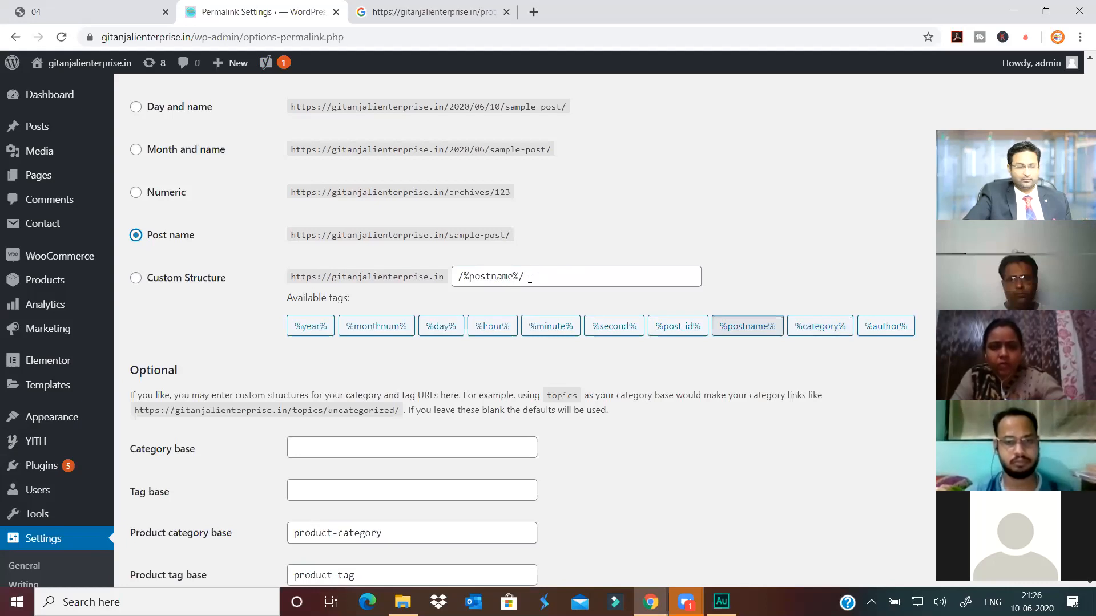
Set the custom permalink structure to /%category%/%postname%/ and save the changes.
click(687, 273)
key(Home)
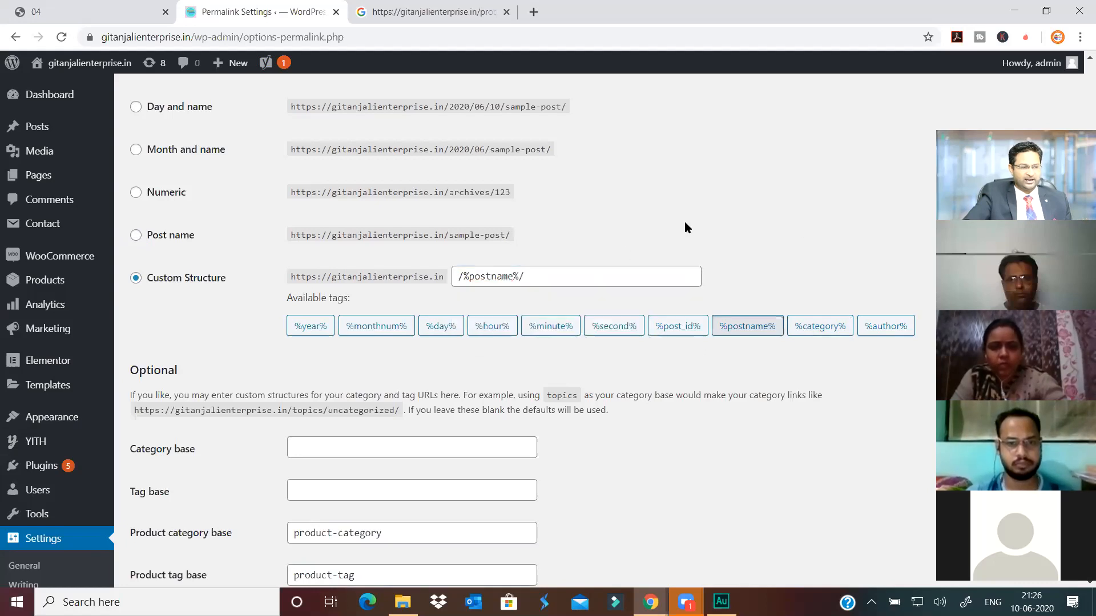
click(820, 328)
click(840, 224)
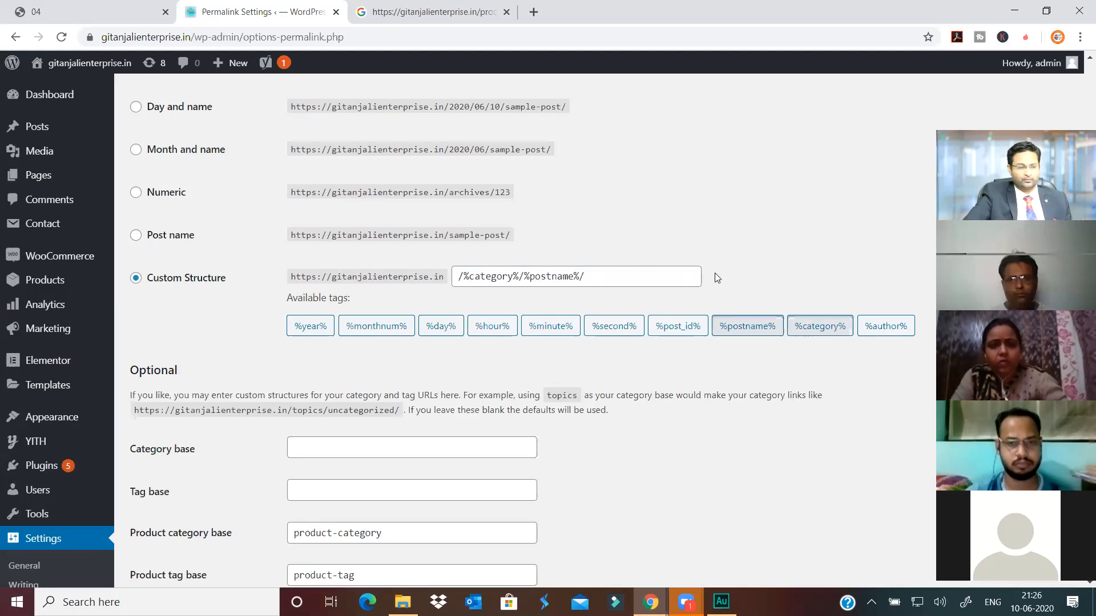
scroll(318, 488, down, 5)
click(173, 565)
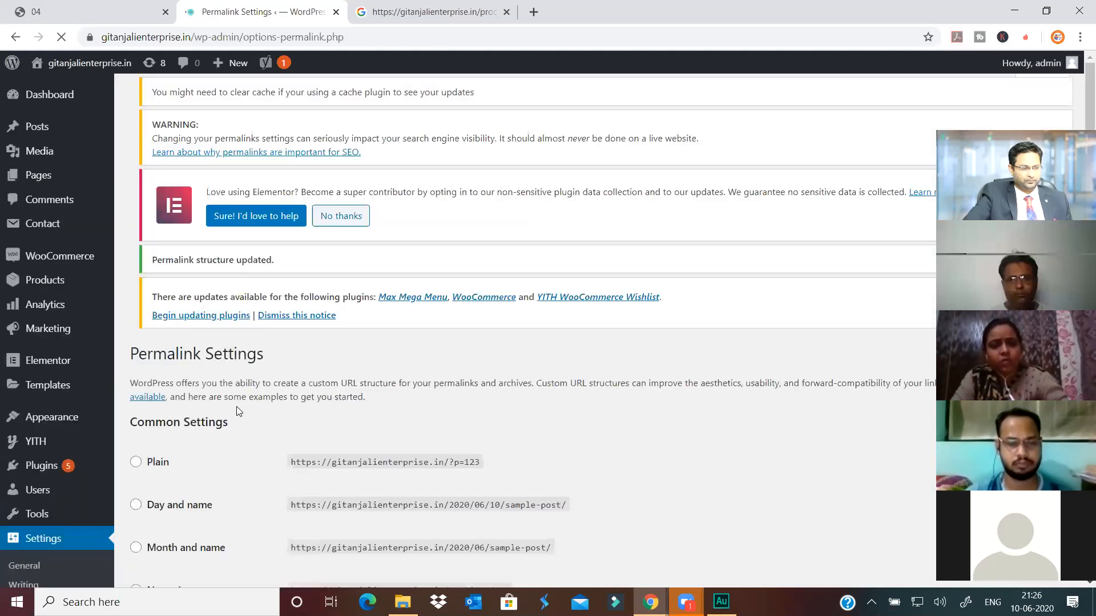
Switch to the Incognito window and reload the Double Peocock Wall Clock page's address to check the permalink change.
mouse_move(651, 602)
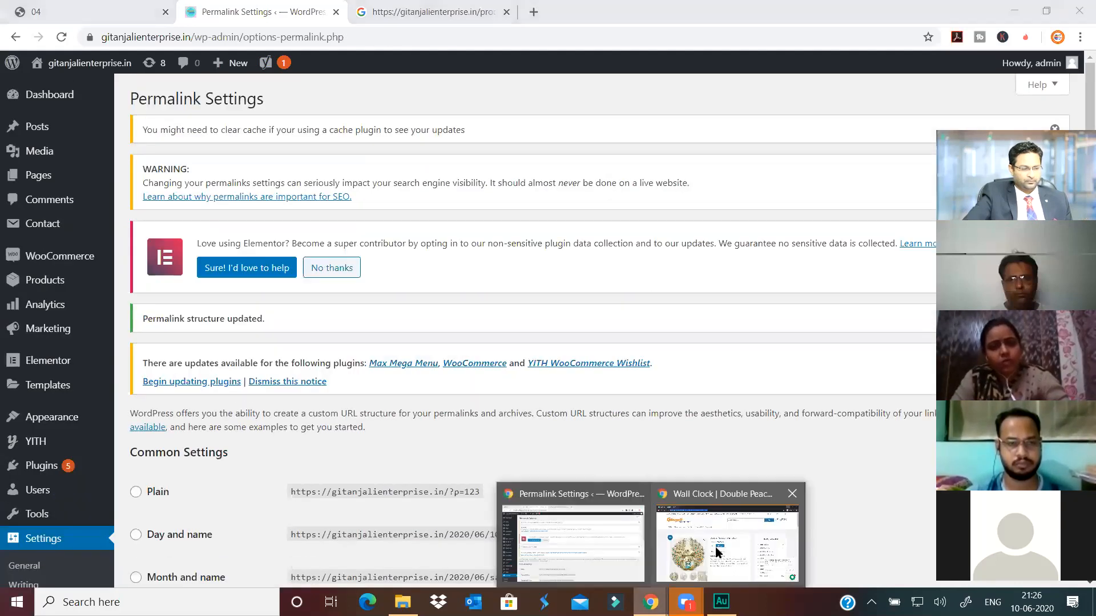
click(727, 571)
click(381, 38)
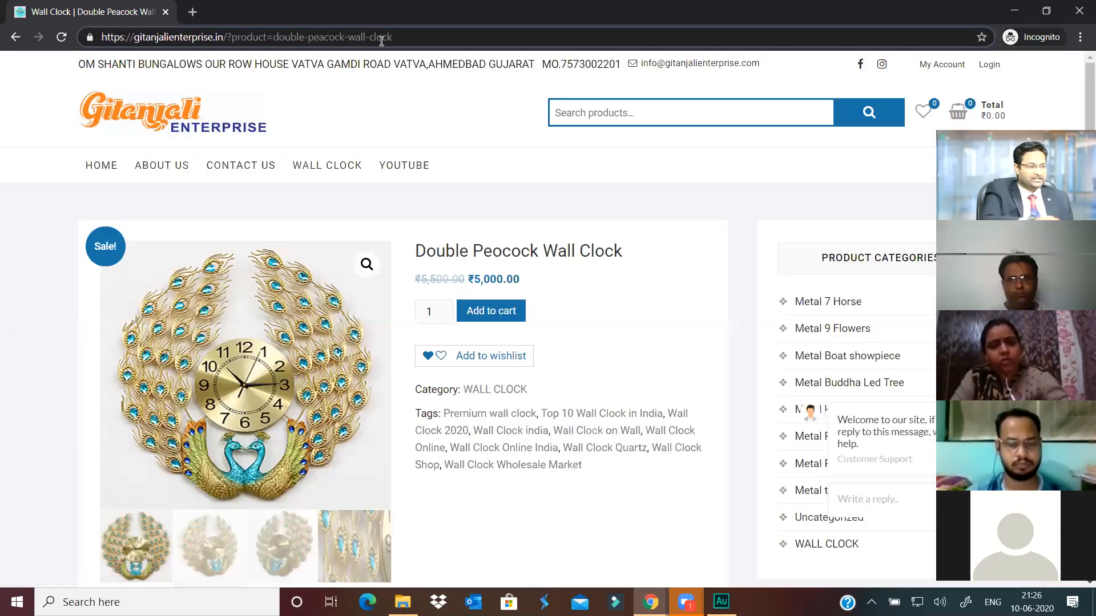
key(Return)
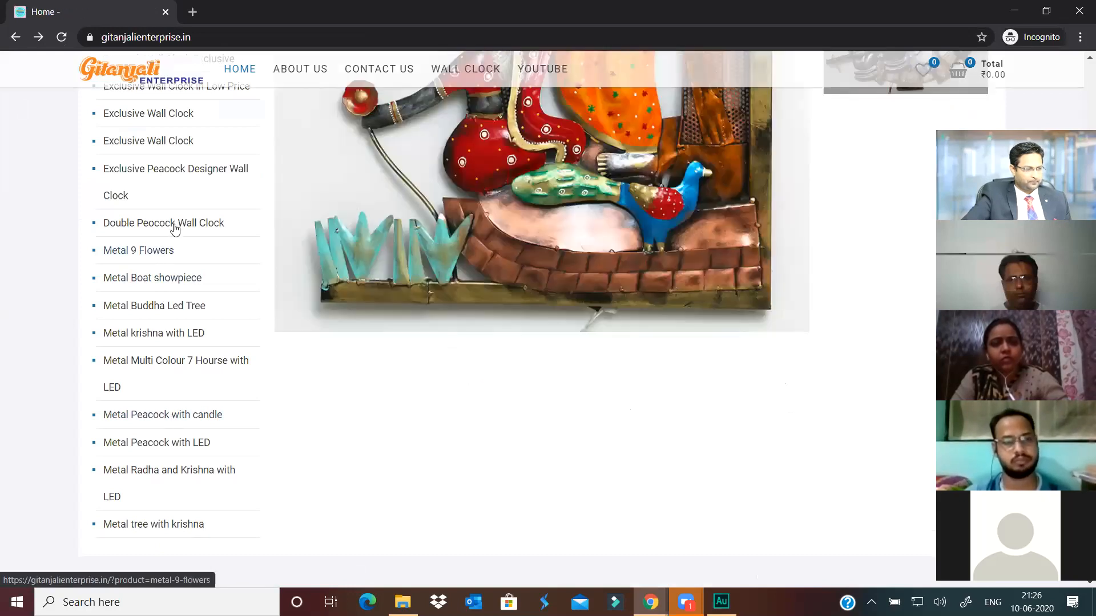
Open the Double Peocock Wall Clock product from the home page twice to check its address.
click(57, 215)
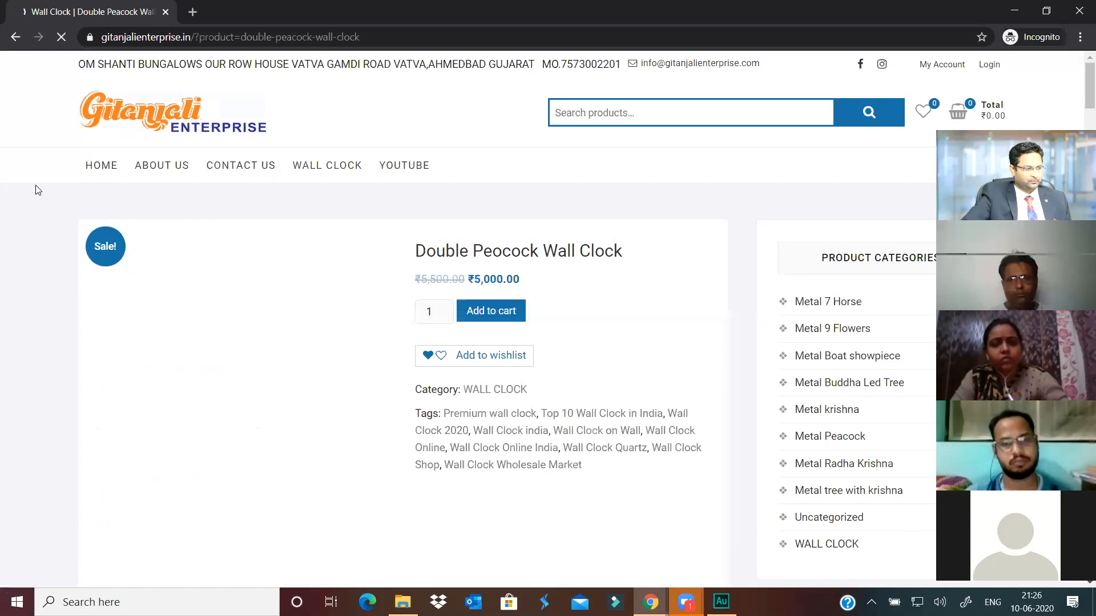
key(alt+Left)
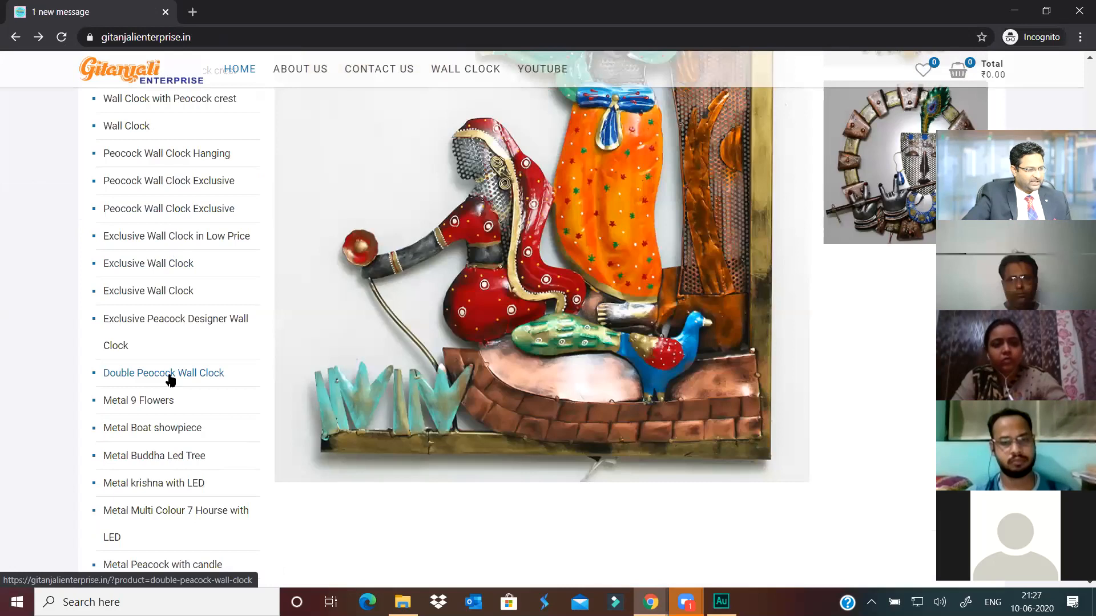
click(170, 376)
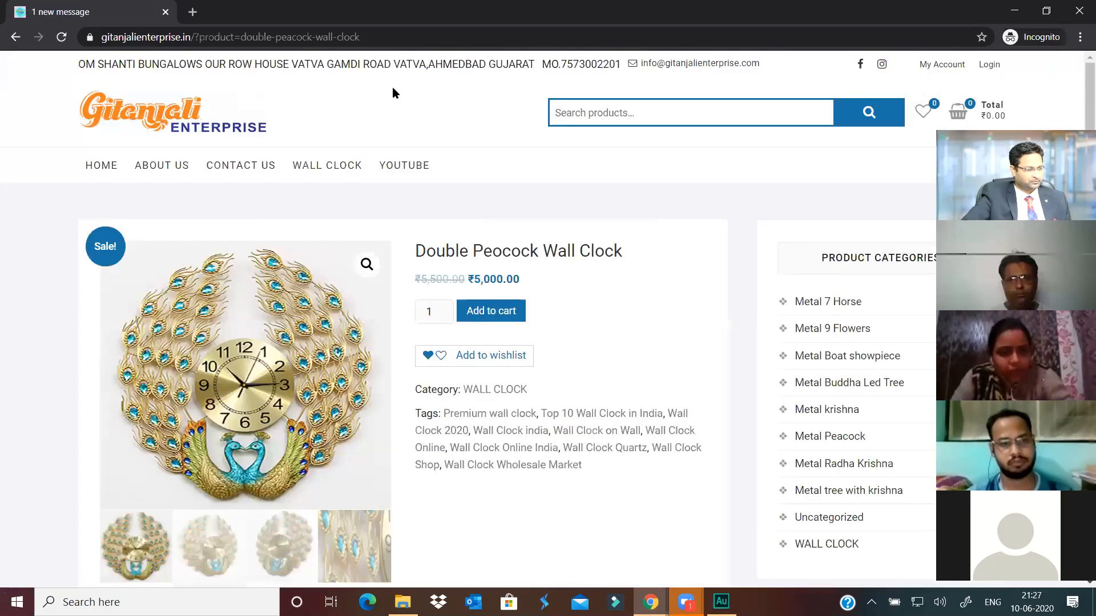
Return to the Permalink Settings window and set the custom structure to /%postname% without a trailing slash.
key(alt+Tab)
scroll(225, 372, down, 3)
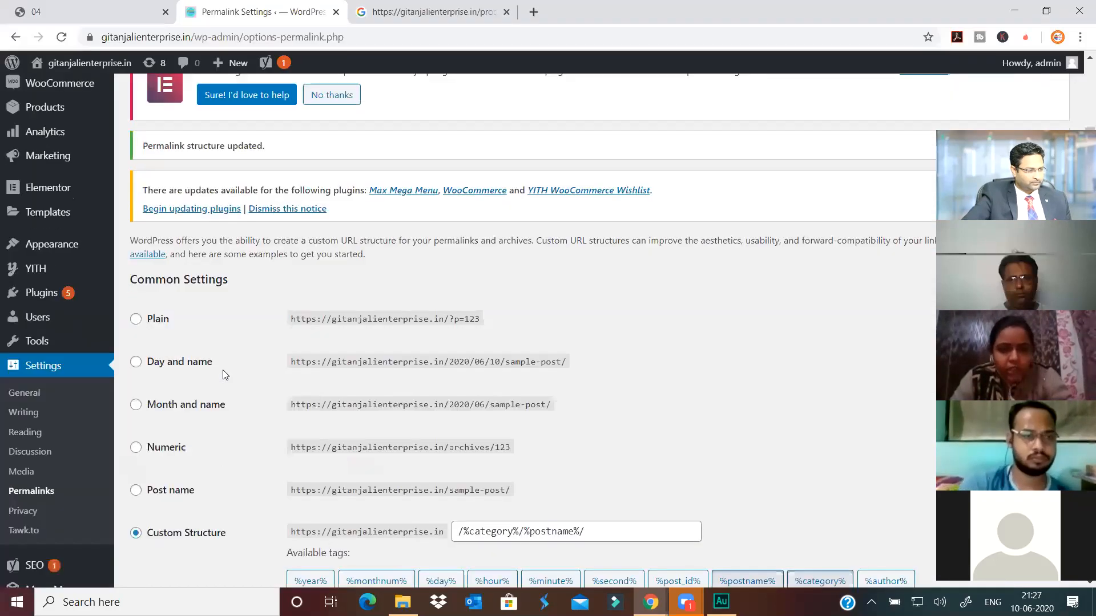
scroll(224, 372, down, 2)
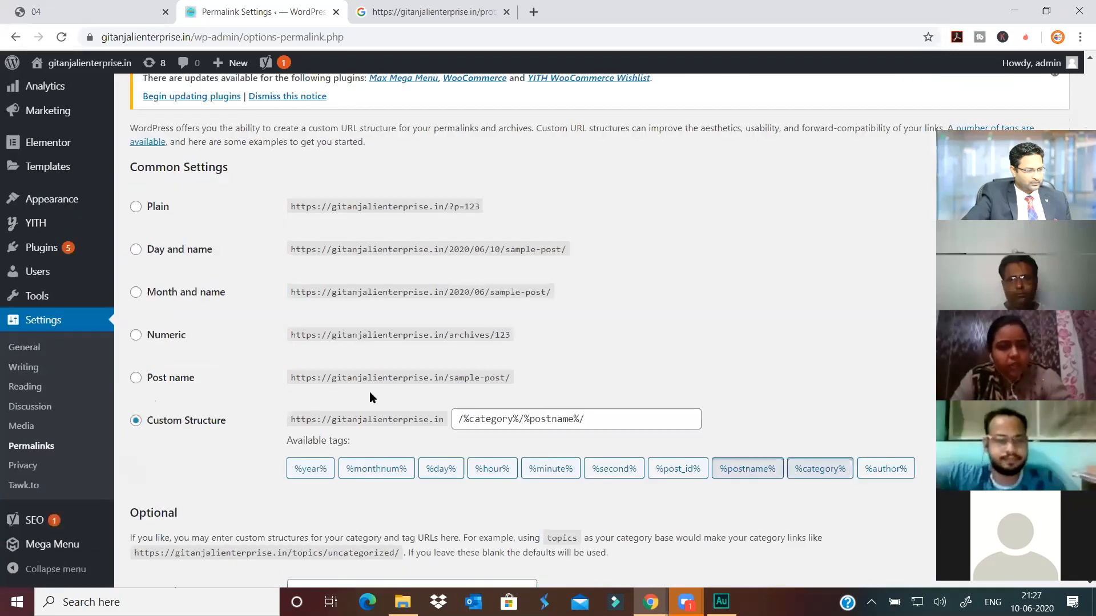
click(136, 377)
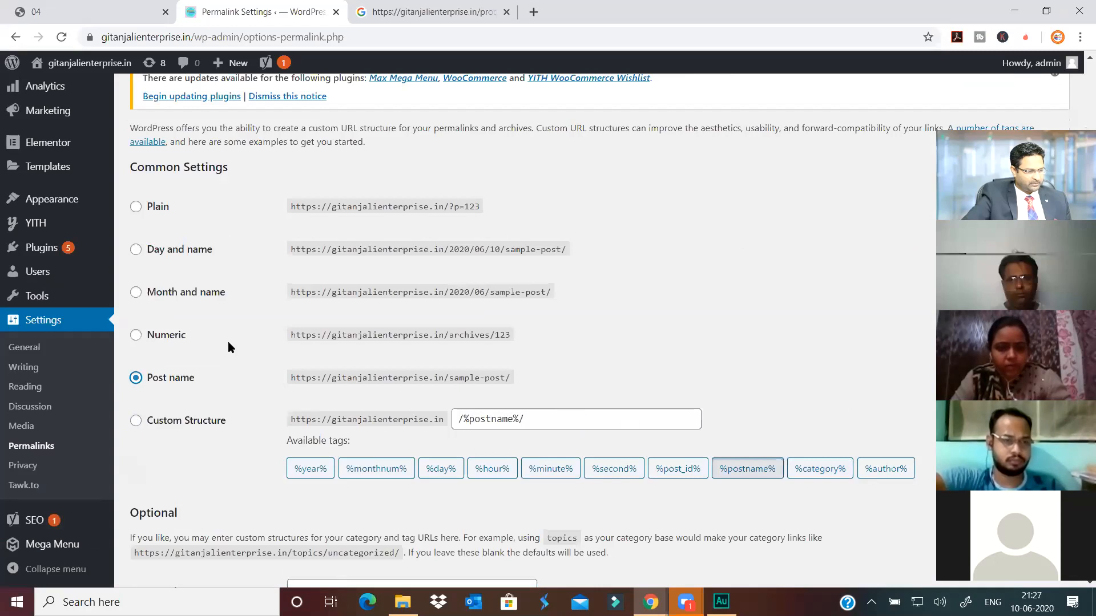
click(579, 416)
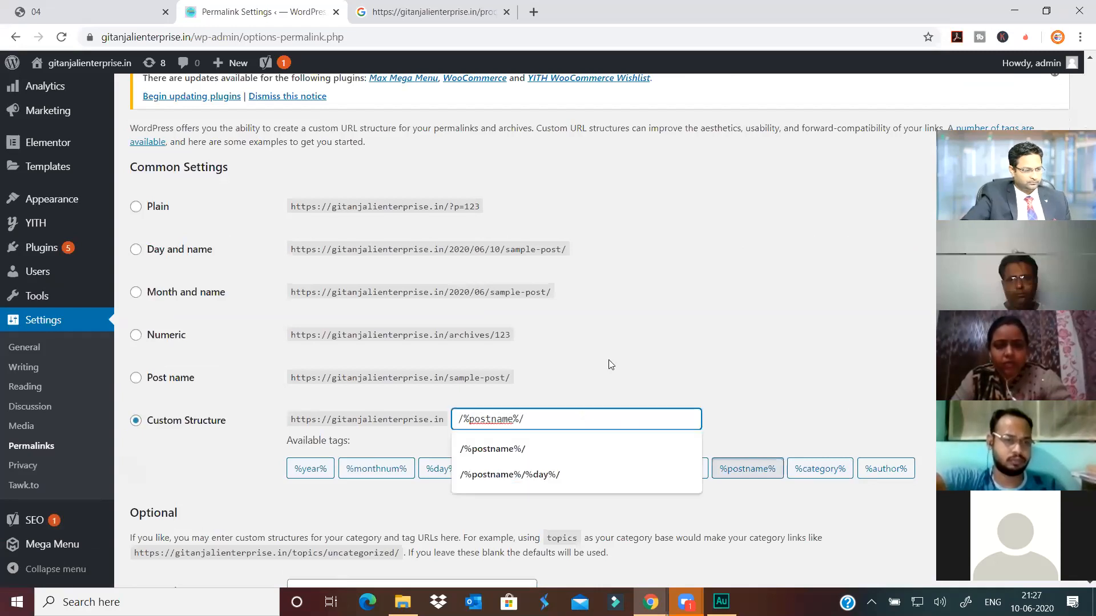
click(442, 425)
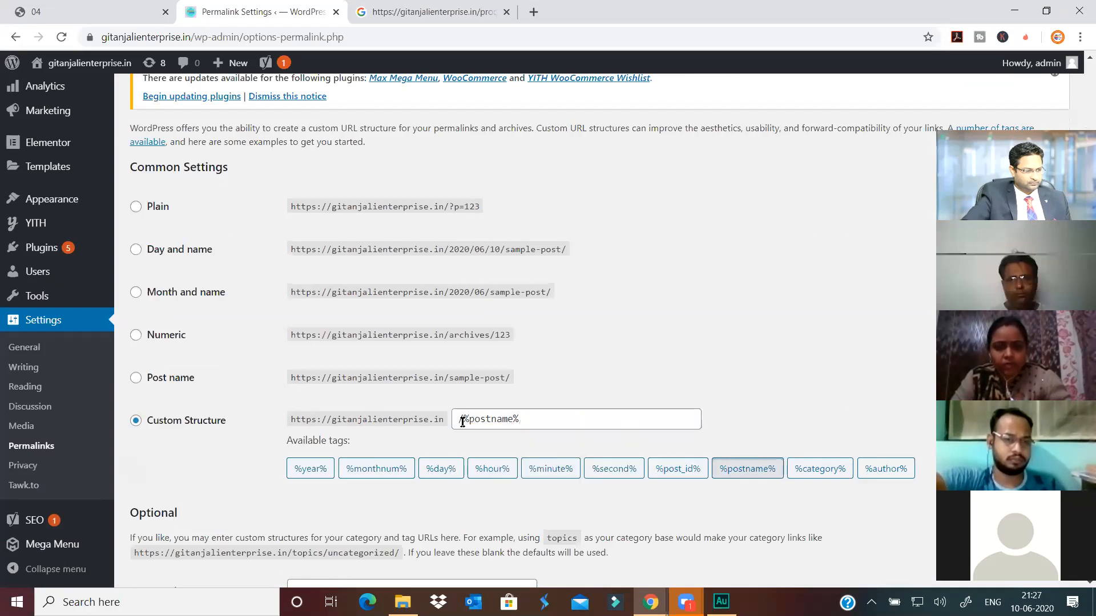
click(462, 422)
click(174, 497)
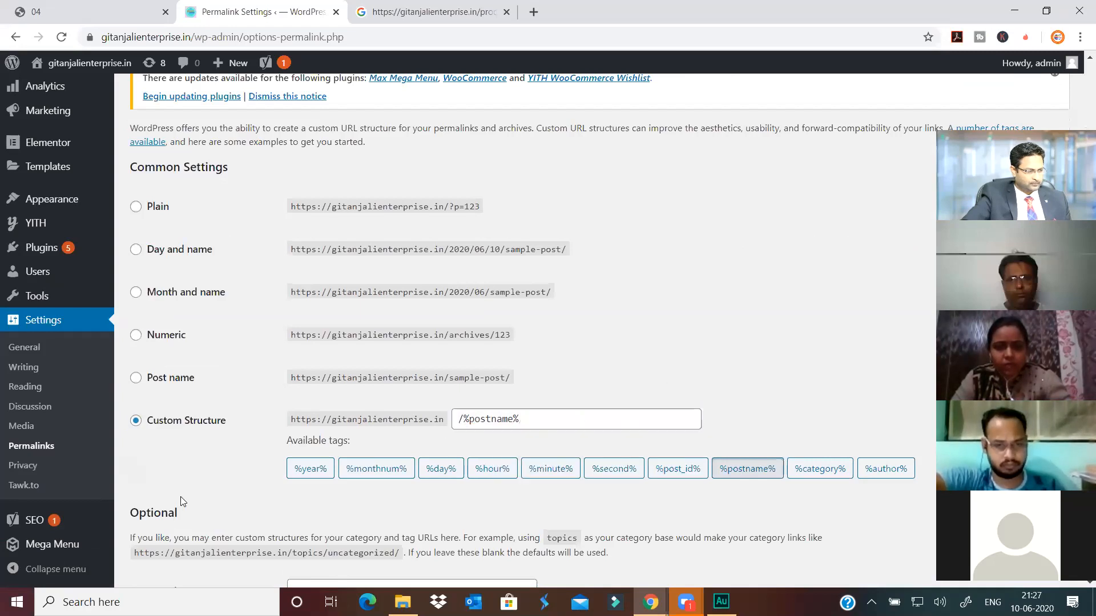
Select Default for the product permalinks and review it against the common settings.
scroll(211, 480, down, 4)
scroll(210, 478, down, 2)
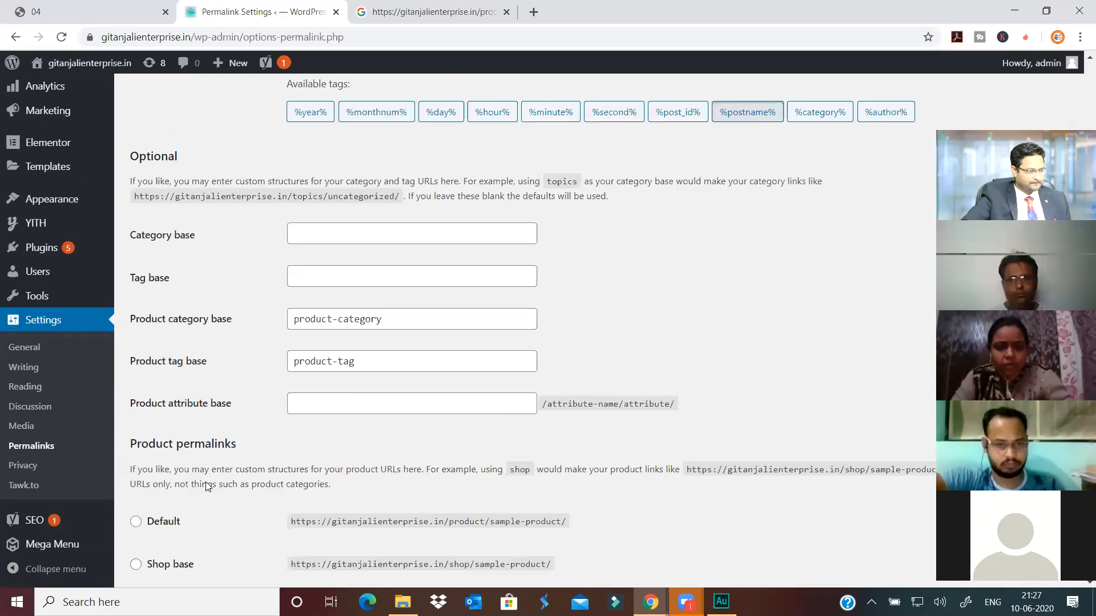
scroll(177, 514, down, 3)
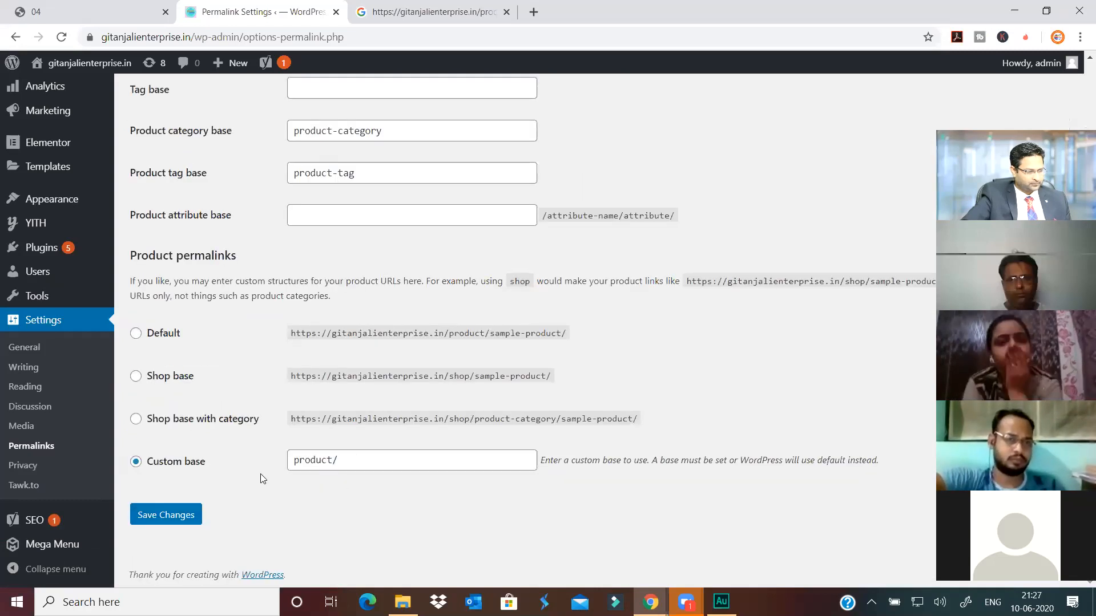
key(Tab)
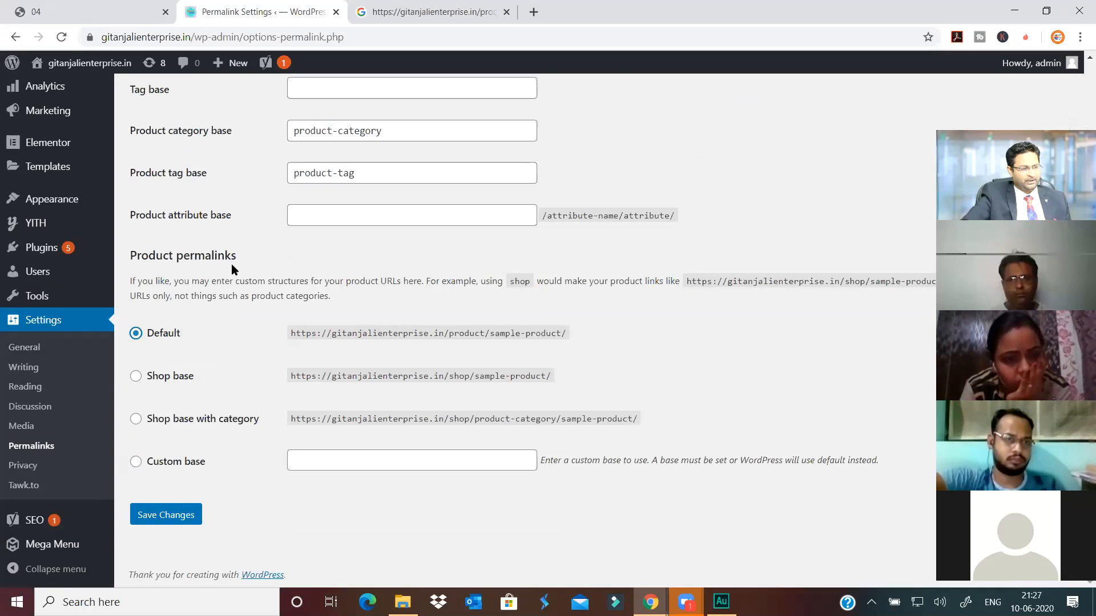
scroll(234, 268, up, 3)
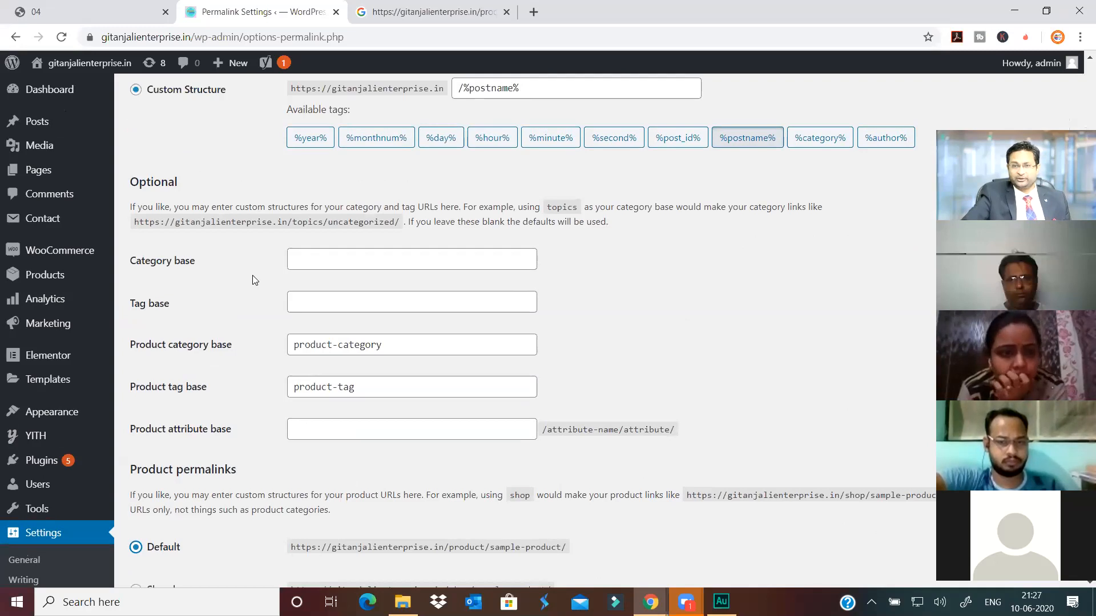
scroll(330, 285, up, 5)
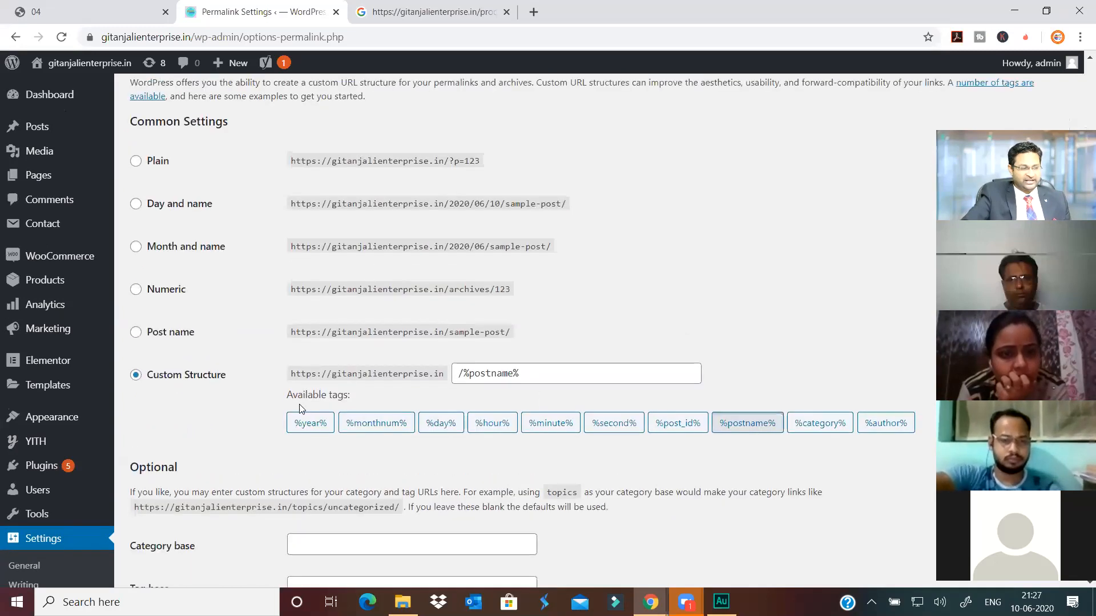
scroll(281, 420, down, 8)
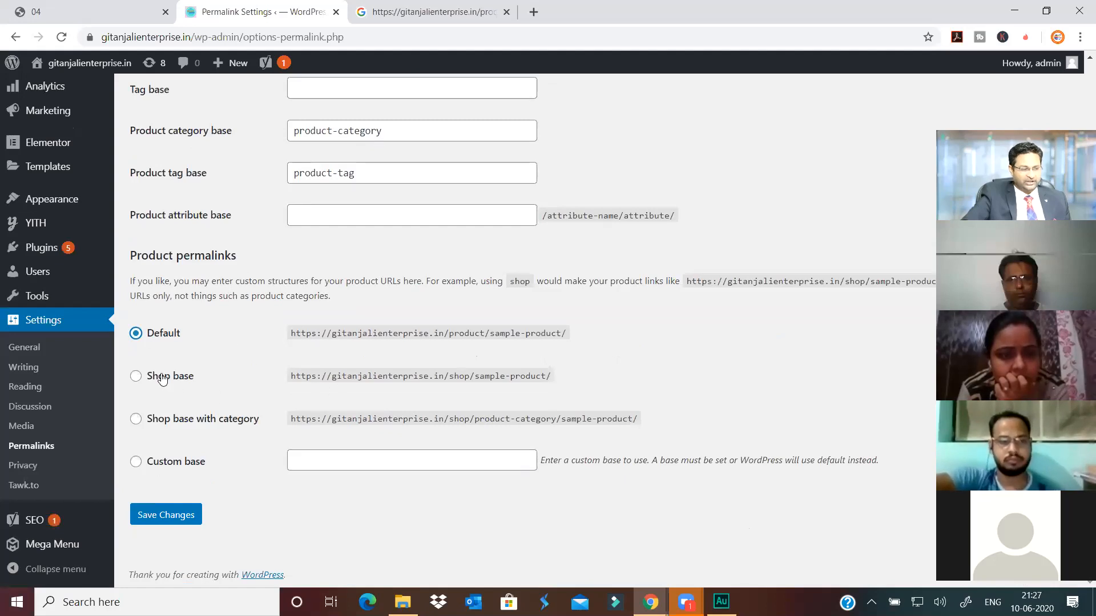
Try Shop base with category and Custom base with /shop/%product_cat%/ for the product permalinks, and switch back to Default.
click(178, 422)
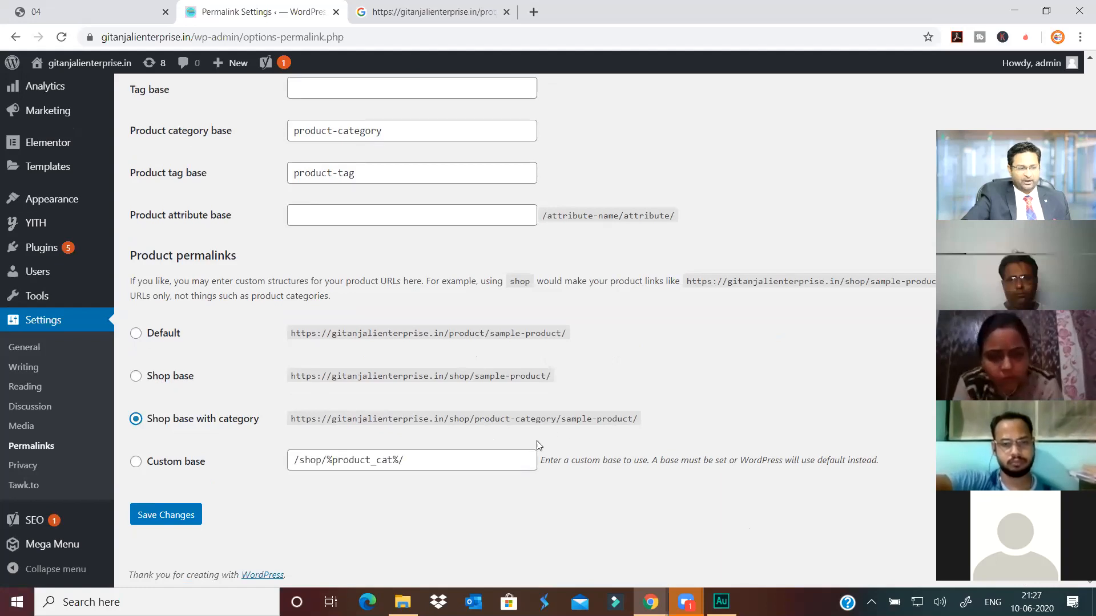
click(136, 461)
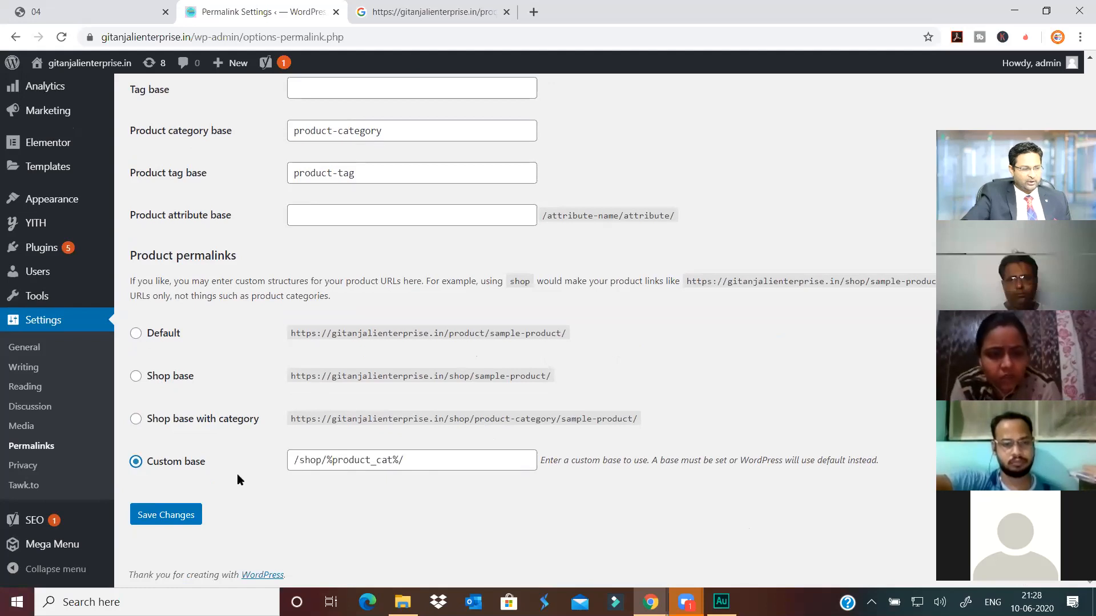
click(428, 465)
key(ctrl+a)
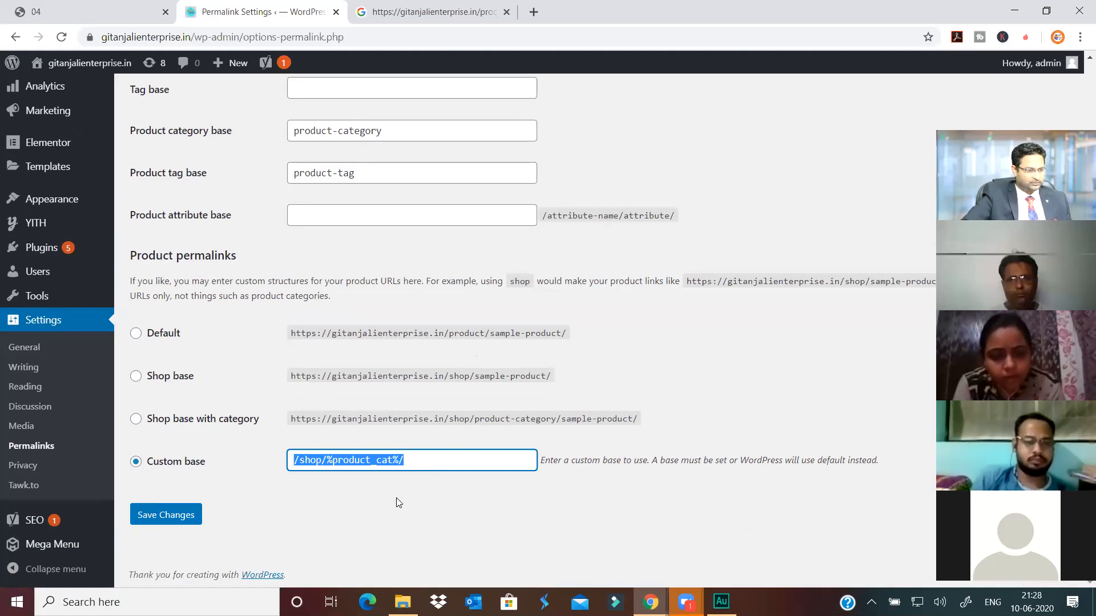
click(135, 334)
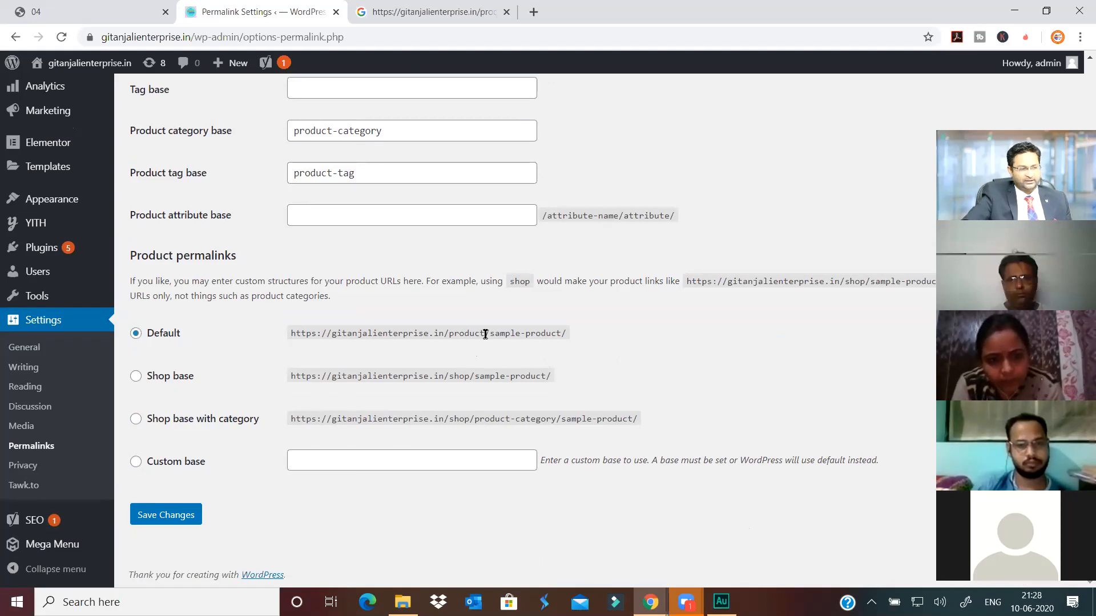
Examine the product part of the Default example address and save the permalink changes.
double_click(451, 336)
click(505, 351)
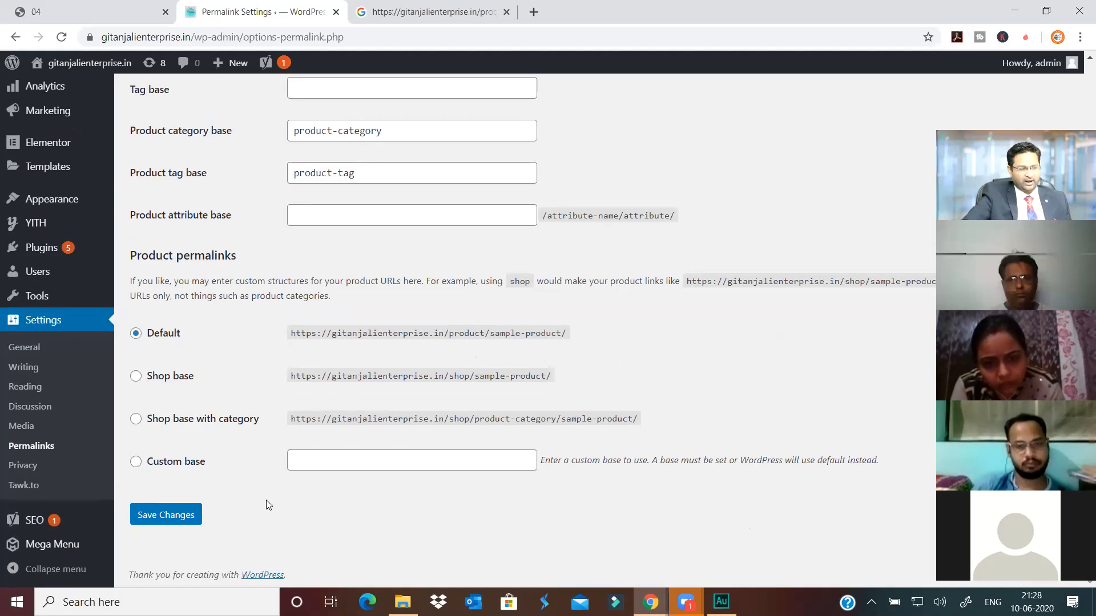
click(164, 517)
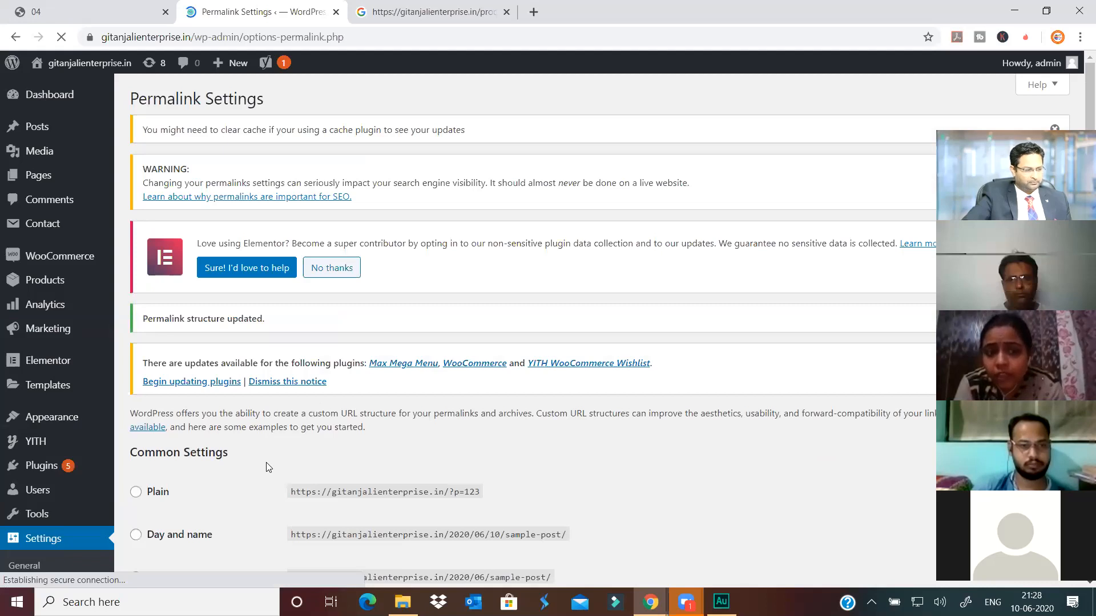
Review the custom structure and the product permalink option after saving.
scroll(263, 457, down, 4)
scroll(243, 432, down, 5)
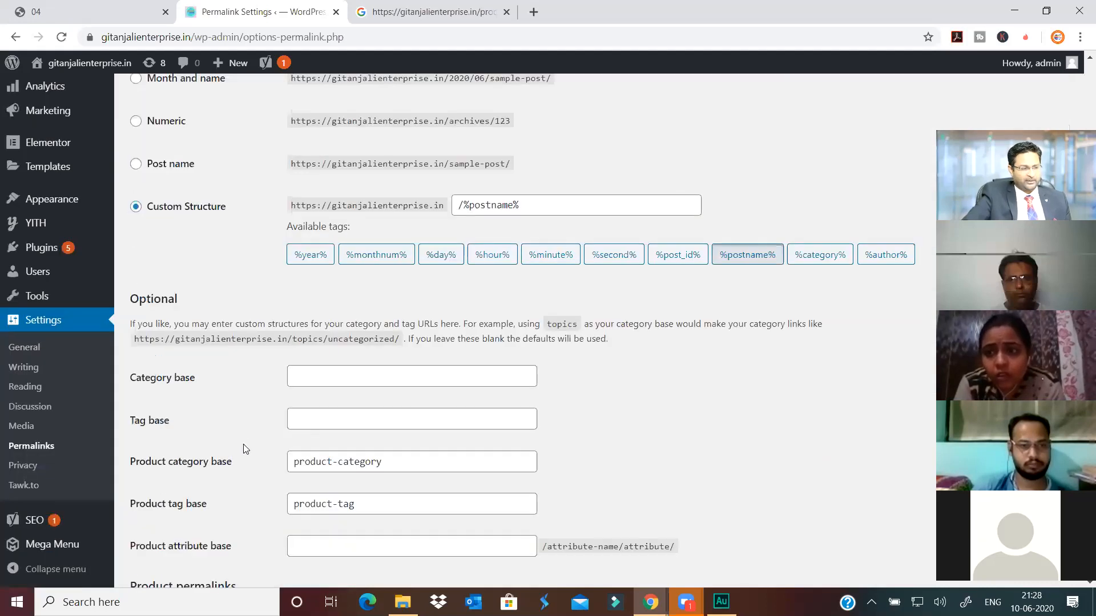
scroll(245, 448, down, 4)
scroll(619, 588, down, 2)
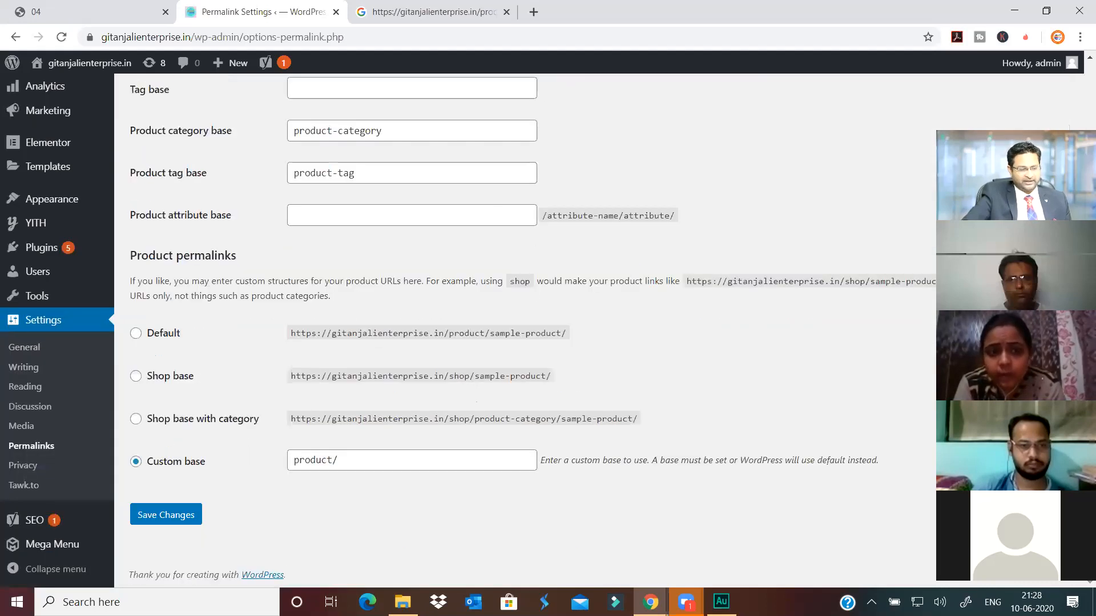
Switch to the Incognito window, reload and reopen the Double Peocock Wall Clock page to check its address, and minimize the window.
click(650, 602)
click(711, 553)
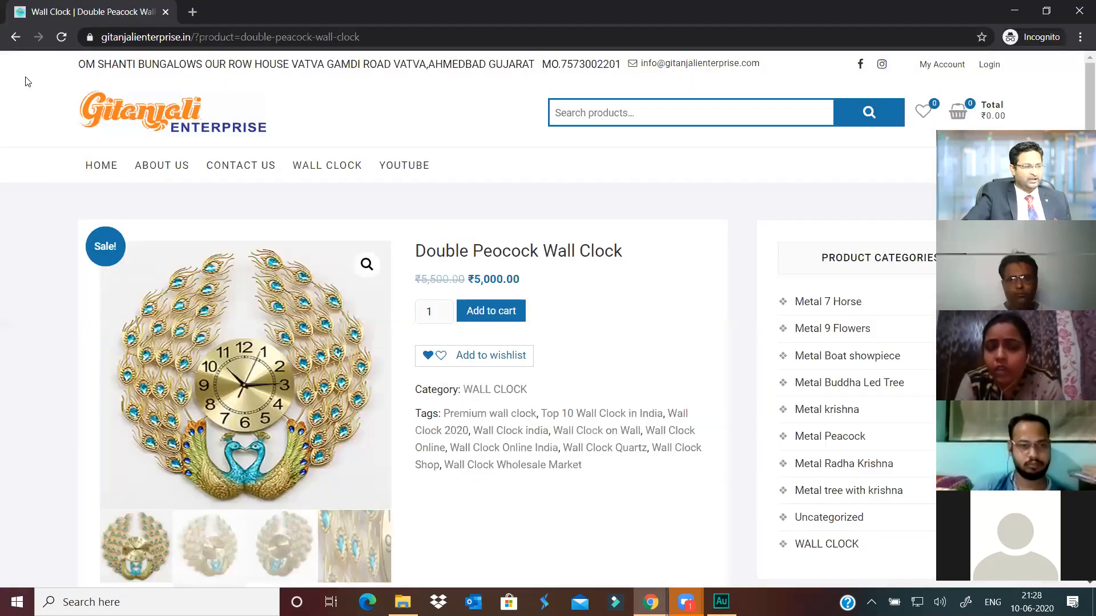
click(62, 39)
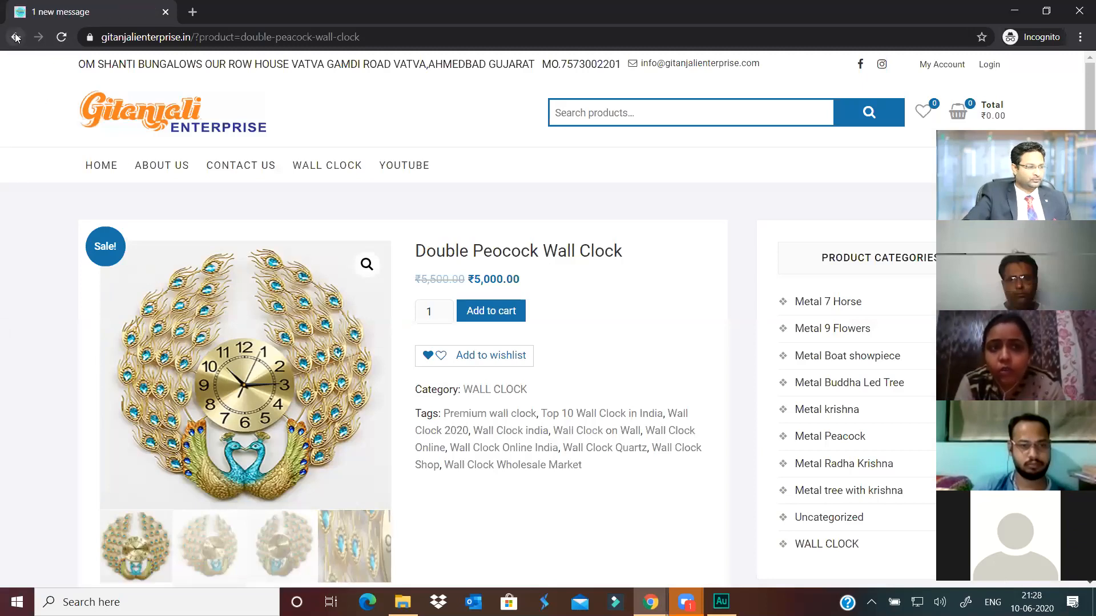
key(alt+Left)
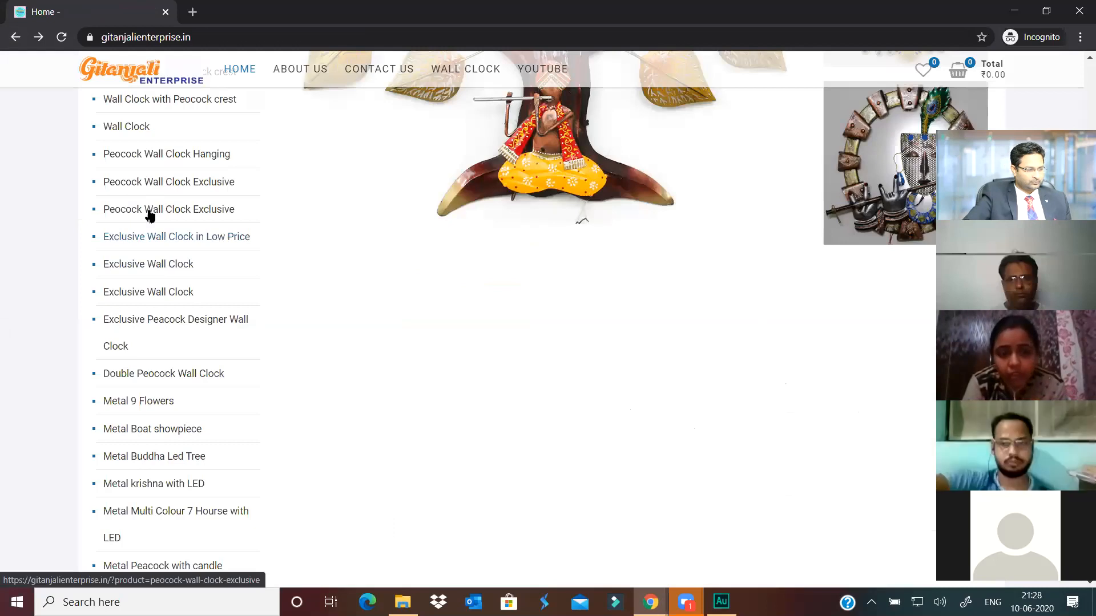
click(133, 382)
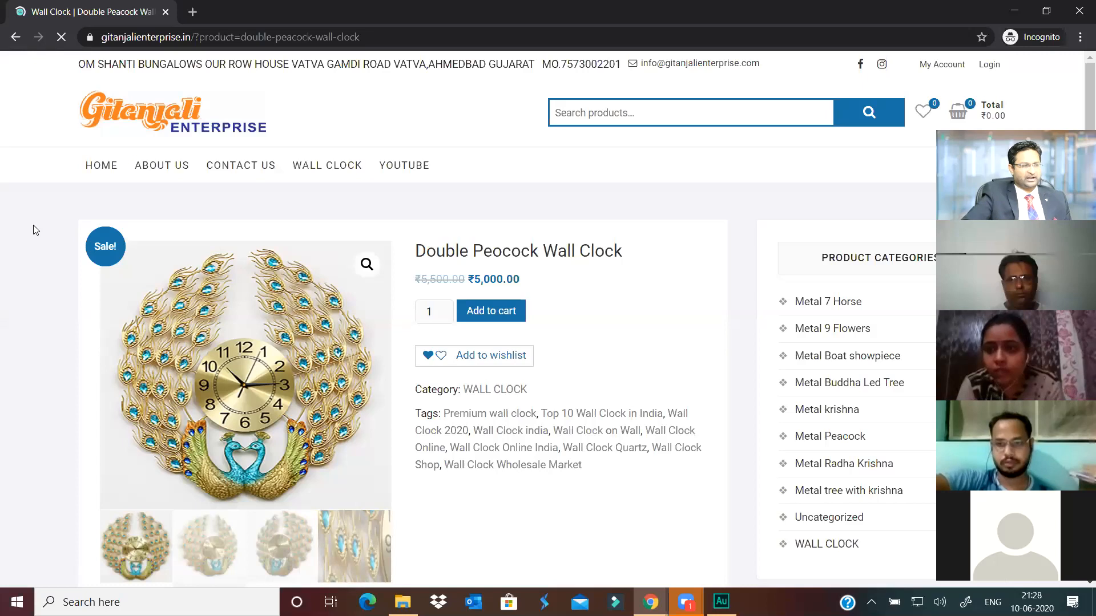
click(16, 37)
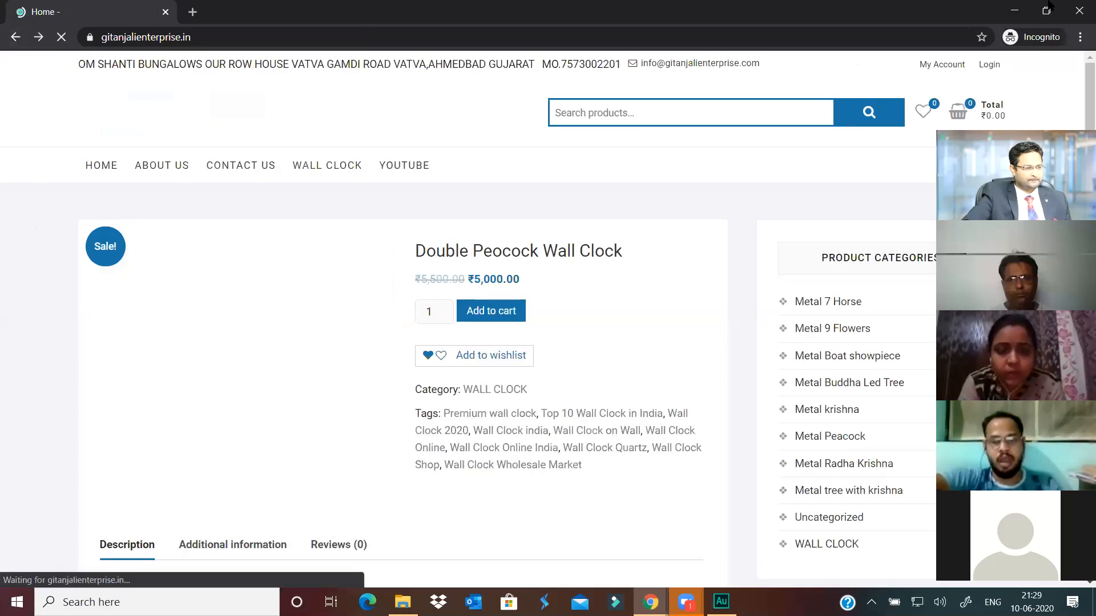
click(1014, 11)
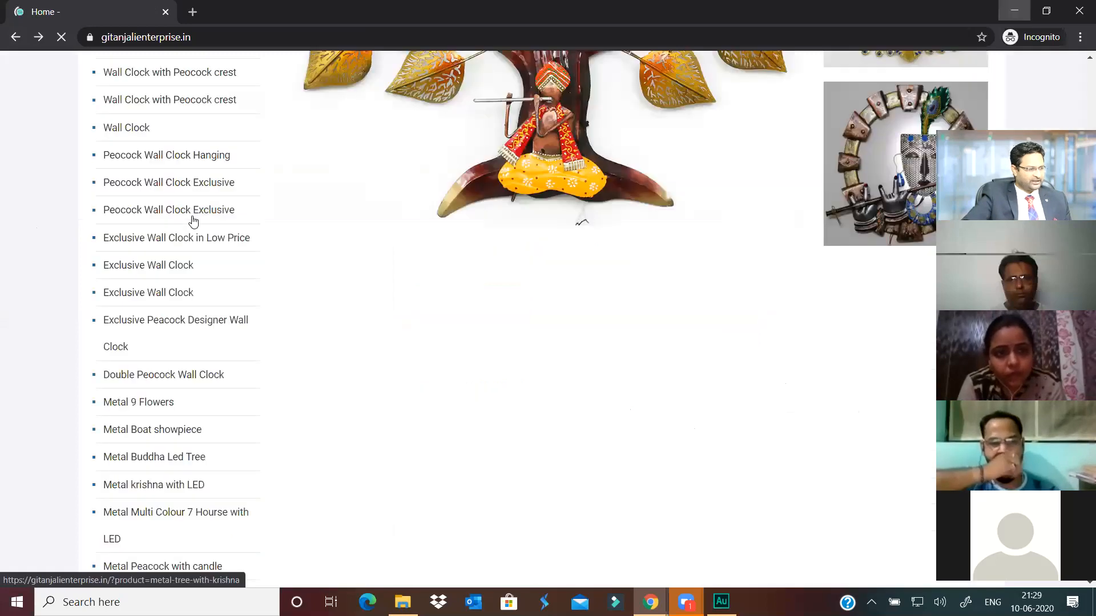
Try to change the product permalinks from the custom base product/ to Default.
scroll(242, 248, up, 8)
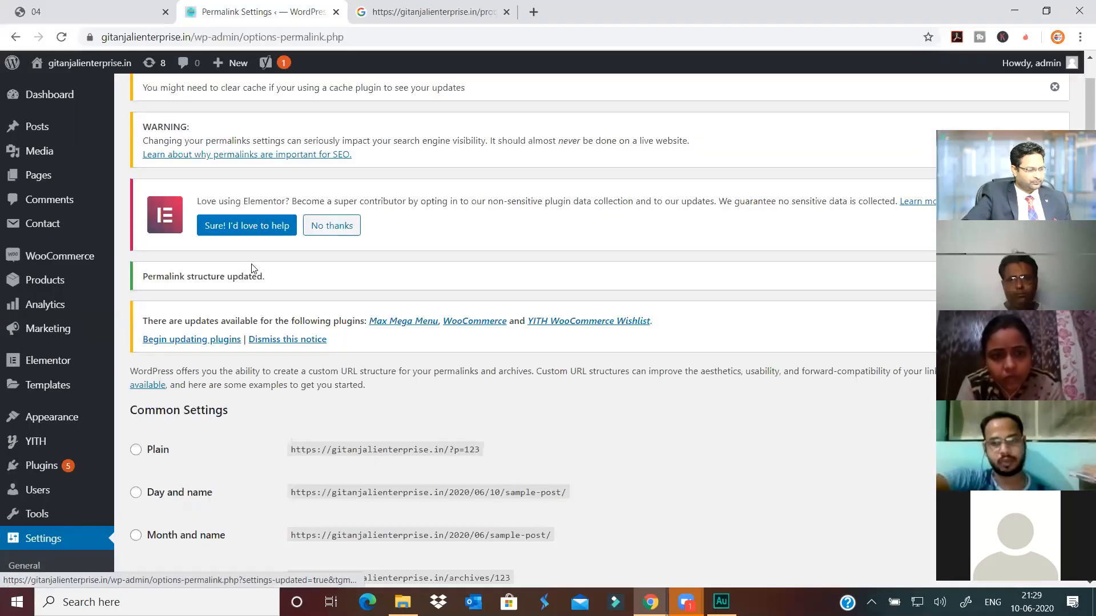
scroll(256, 268, down, 13)
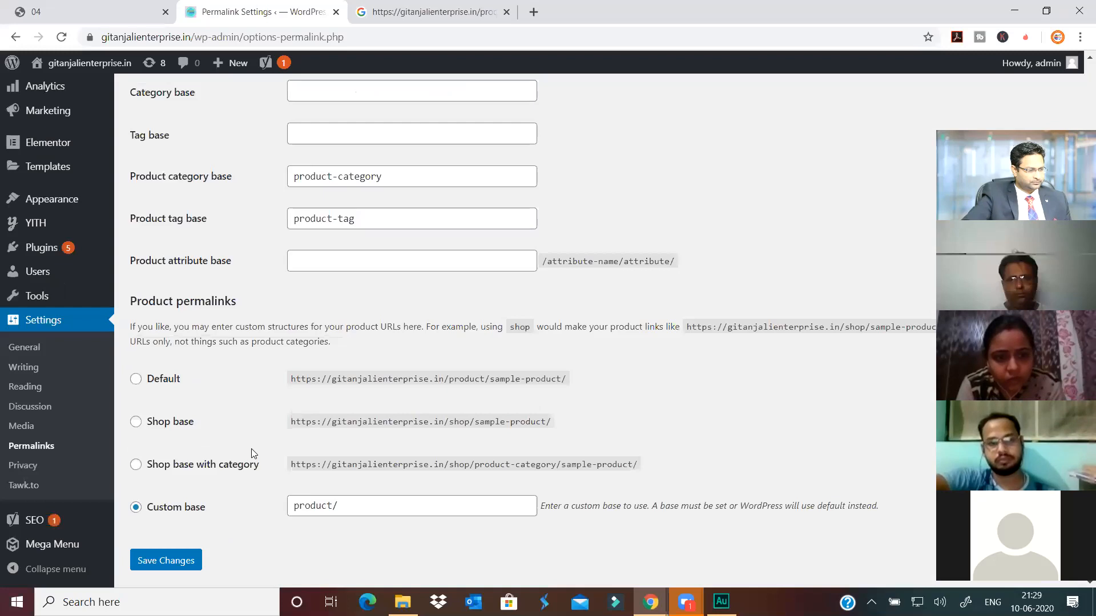
scroll(251, 449, down, 1)
click(366, 461)
click(144, 341)
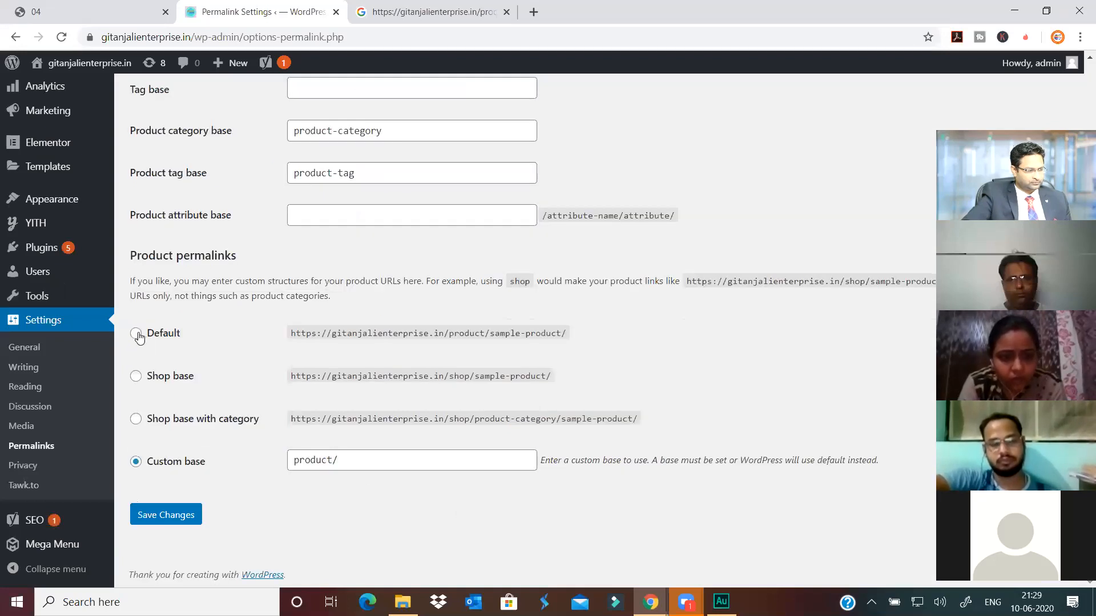
Reload the Permalink Settings page and review its custom structure and product permalink options.
key(F5)
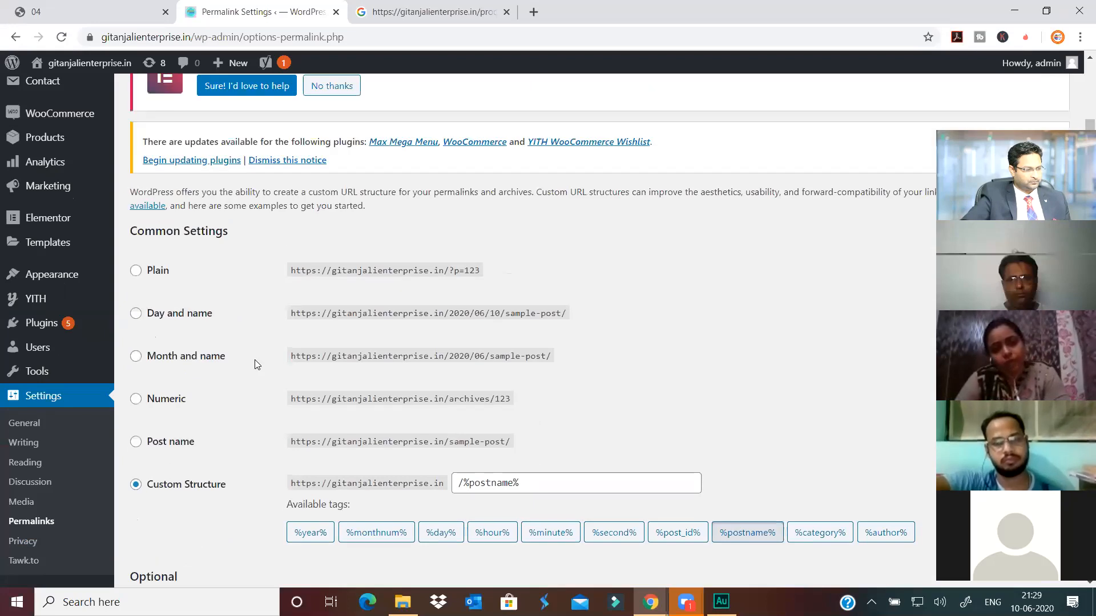
scroll(255, 361, down, 3)
scroll(255, 359, down, 3)
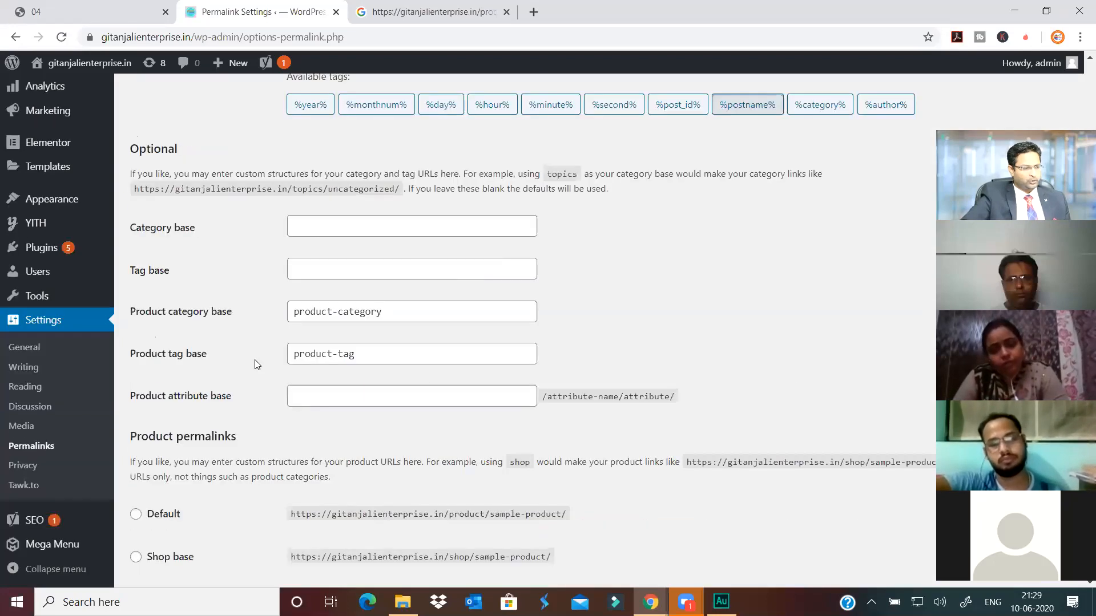
scroll(254, 360, up, 4)
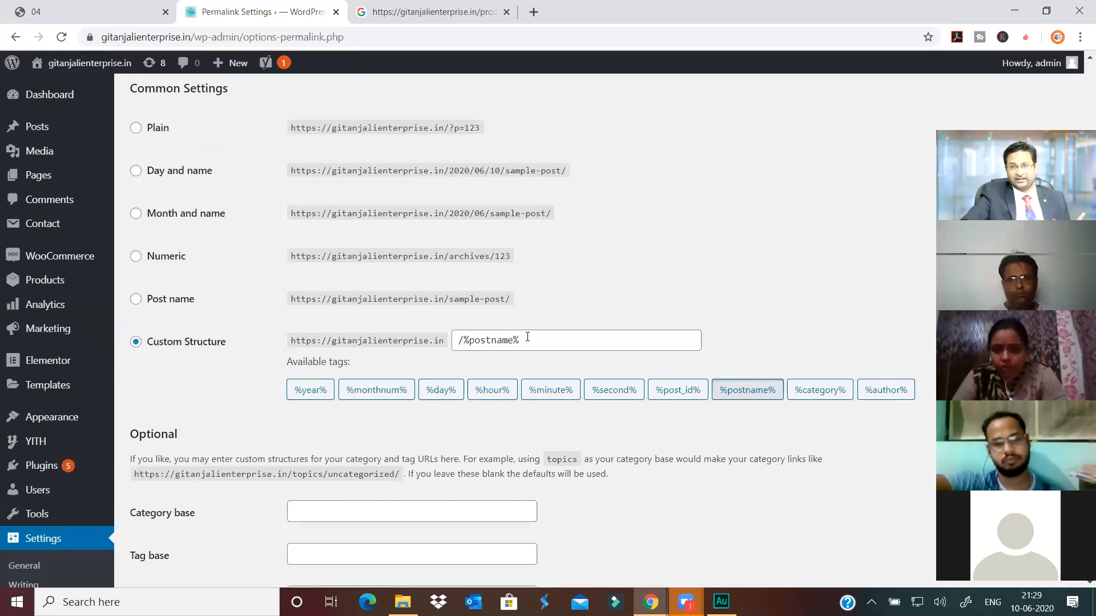
Try to set the product permalinks to Default and save the permalink settings.
scroll(238, 315, down, 2)
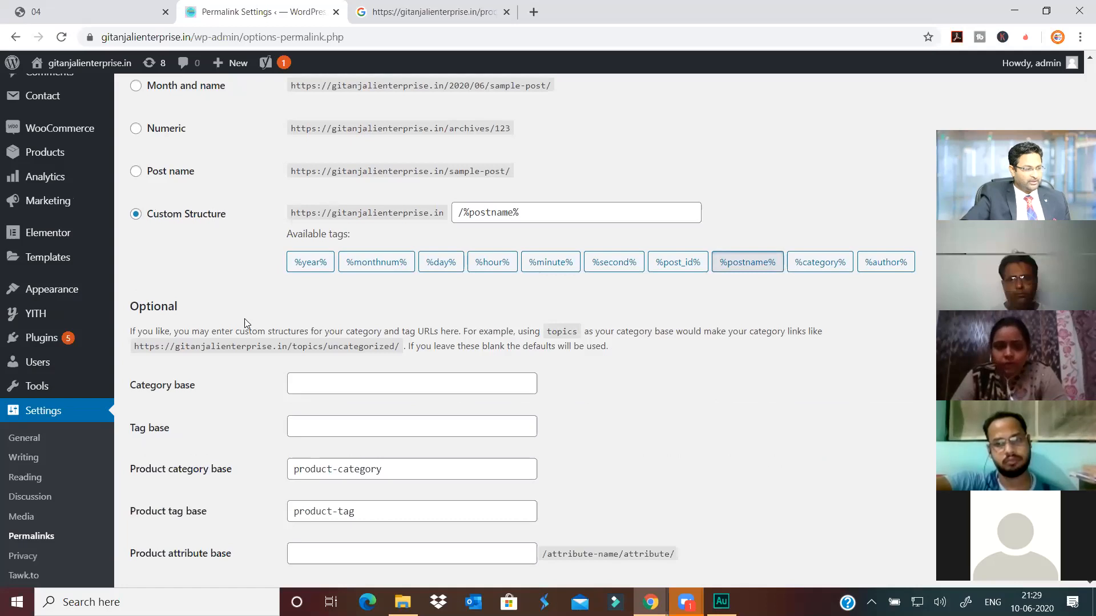
scroll(240, 314, down, 3)
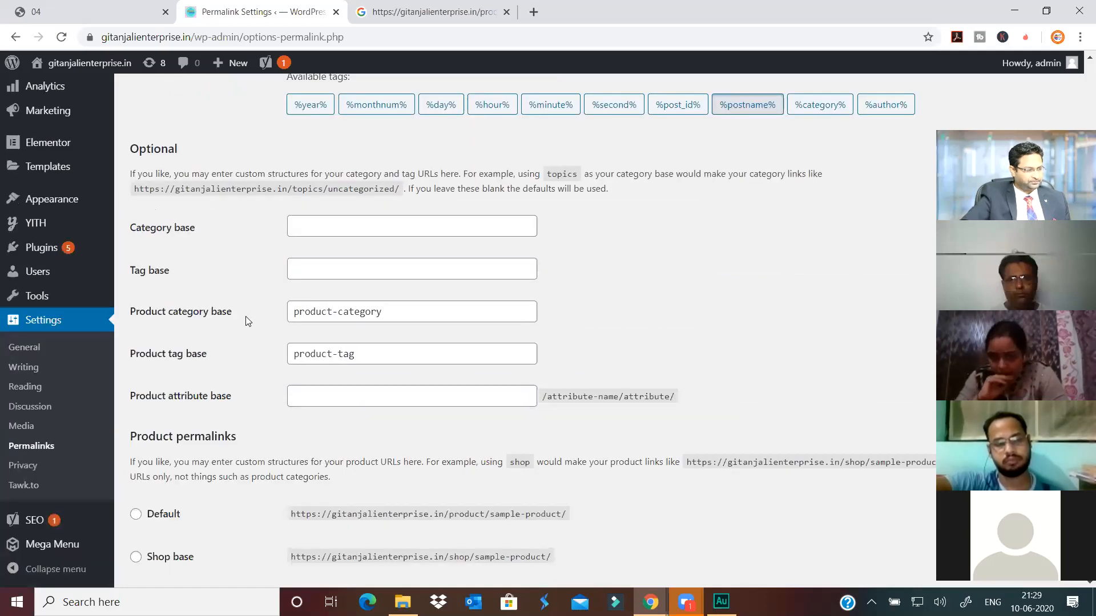
scroll(245, 316, down, 2)
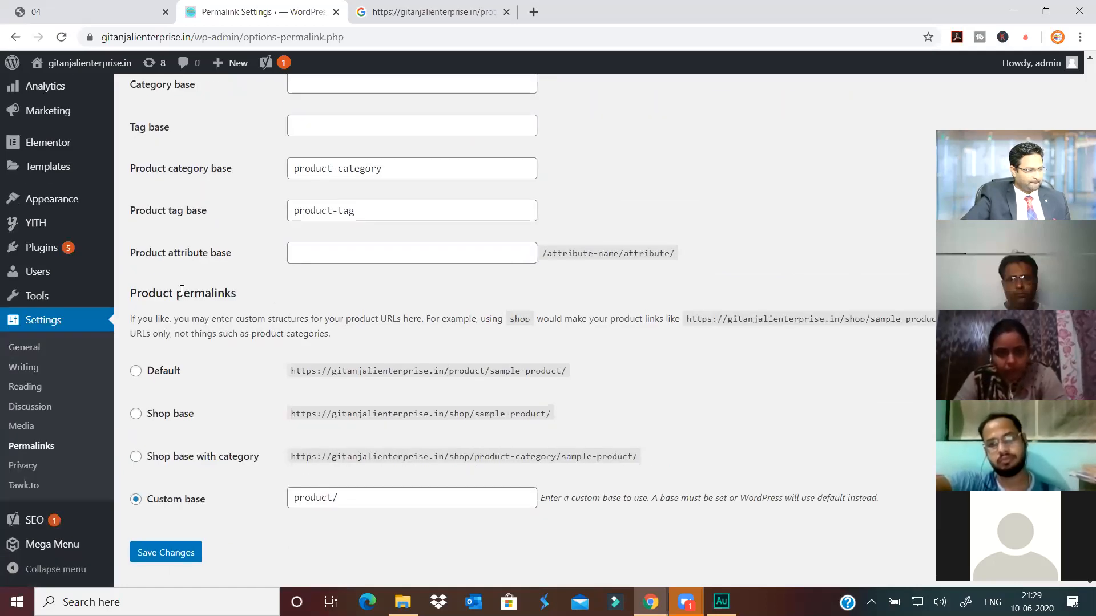
scroll(208, 317, down, 1)
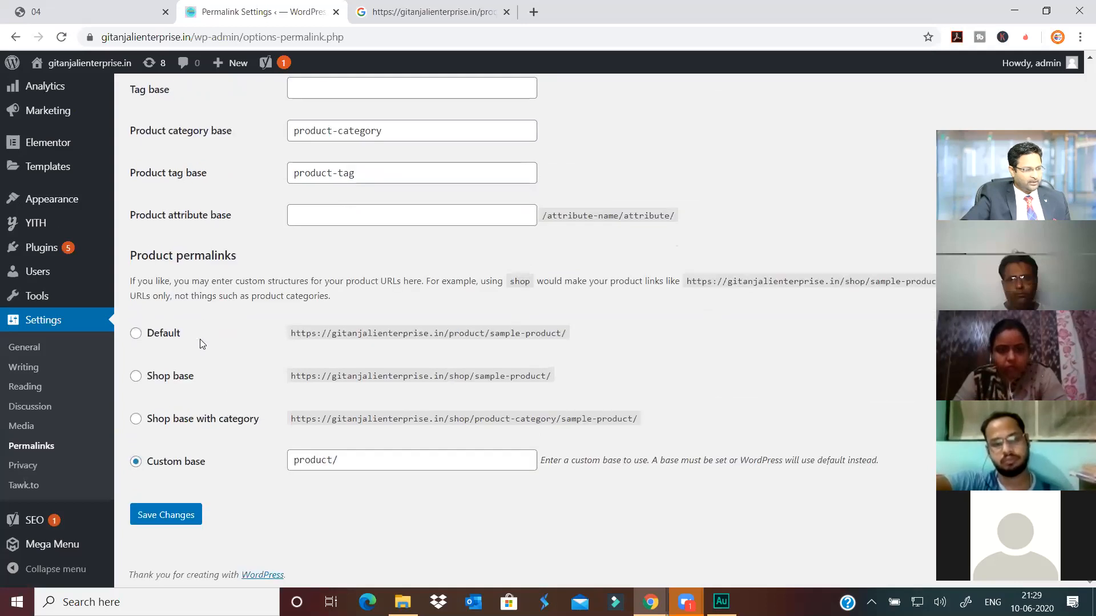
click(164, 335)
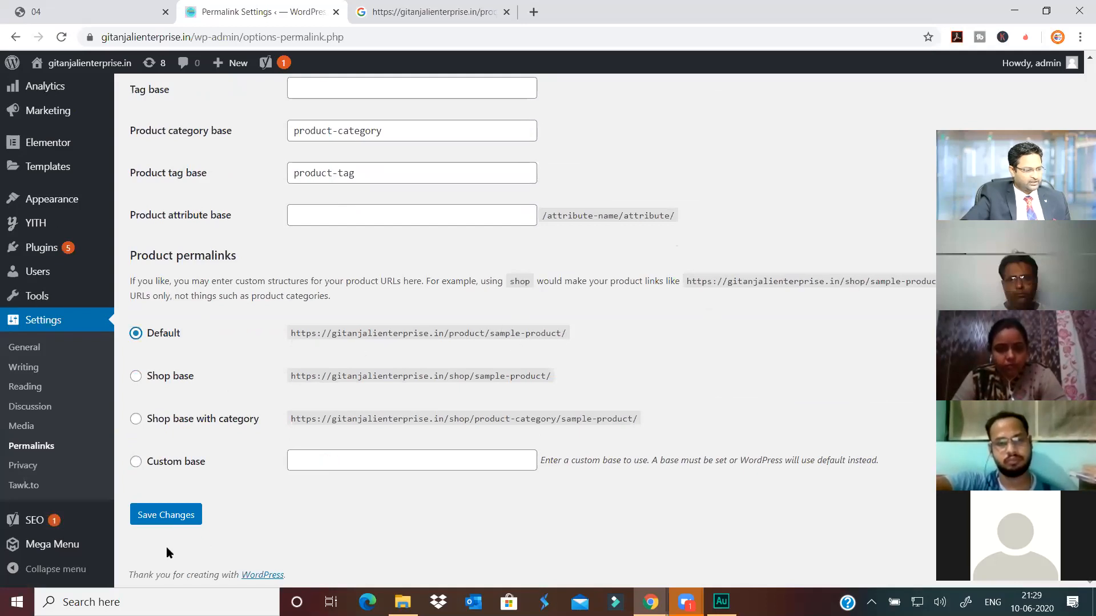
click(166, 515)
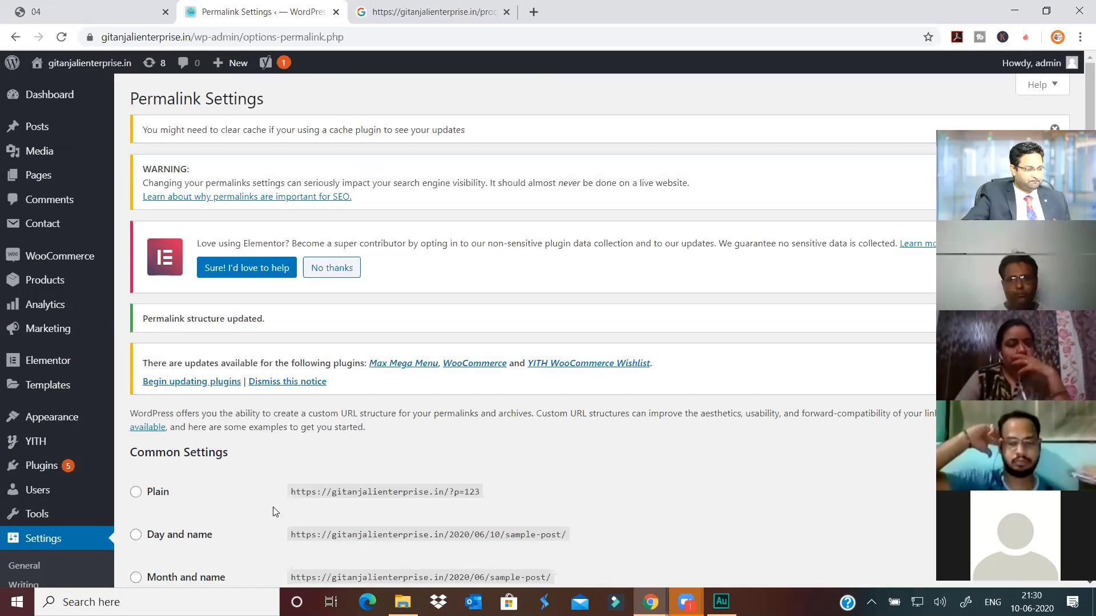
Review the saved custom structure and product permalink option, and save the permalink settings again.
scroll(269, 508, down, 1)
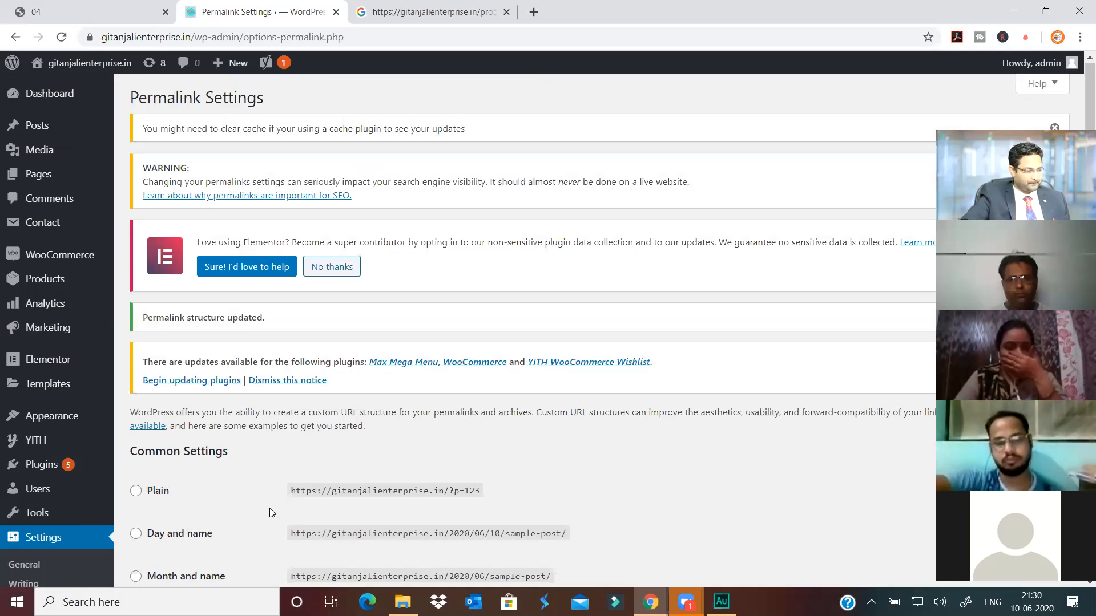
scroll(270, 489, down, 10)
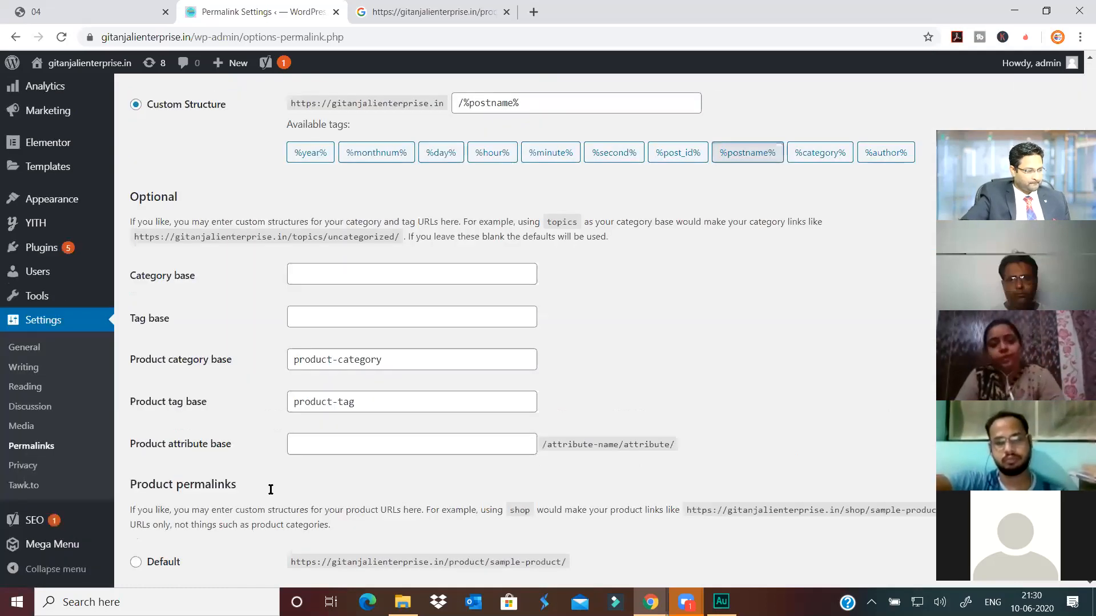
scroll(270, 490, down, 4)
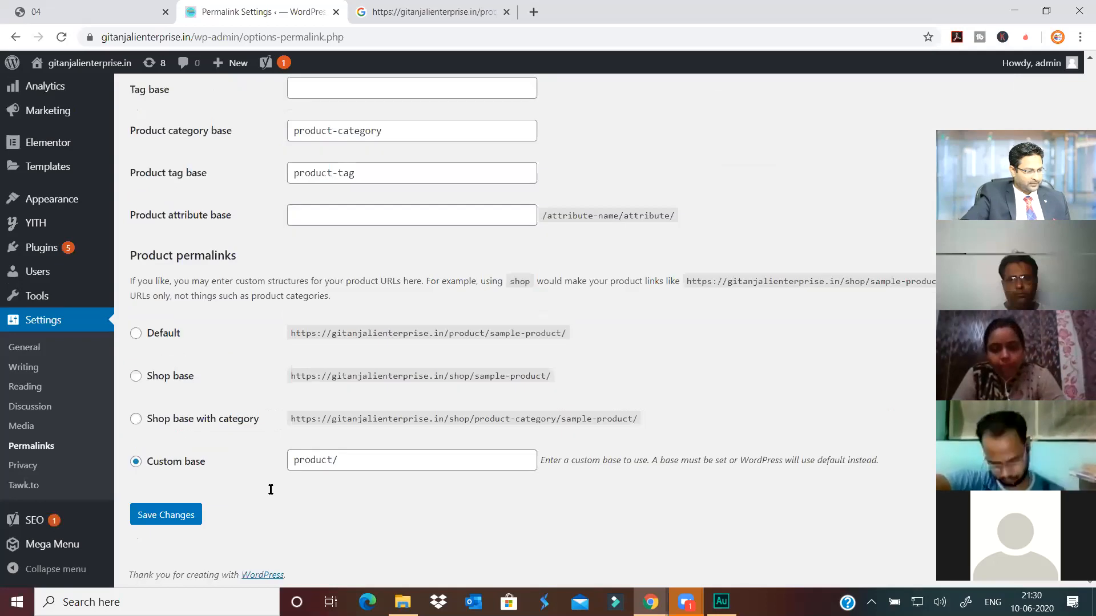
scroll(270, 490, up, 4)
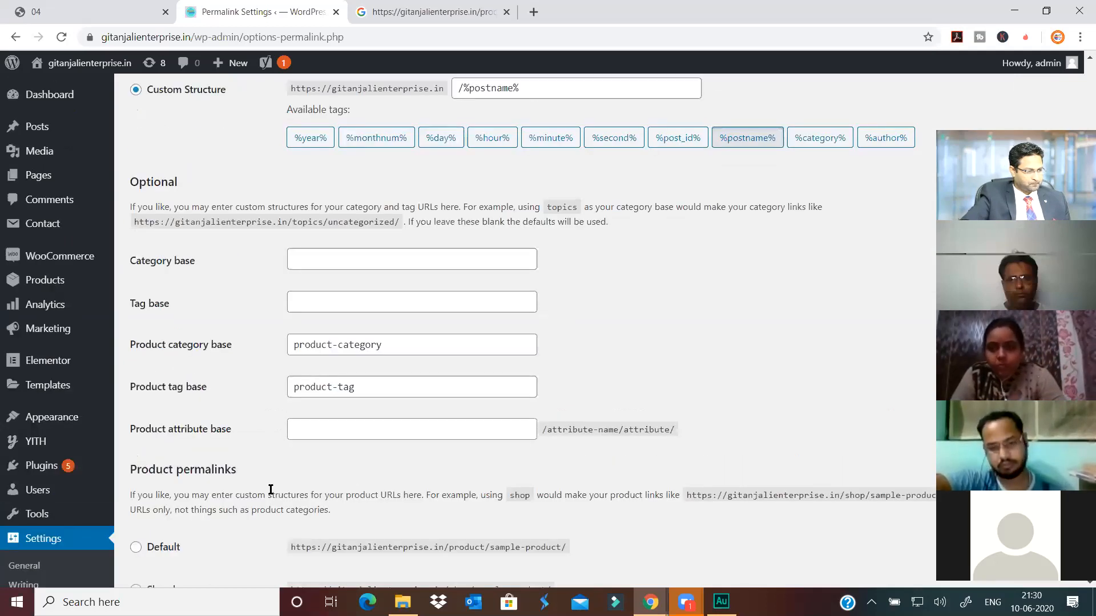
scroll(271, 490, up, 1)
scroll(271, 490, up, 5)
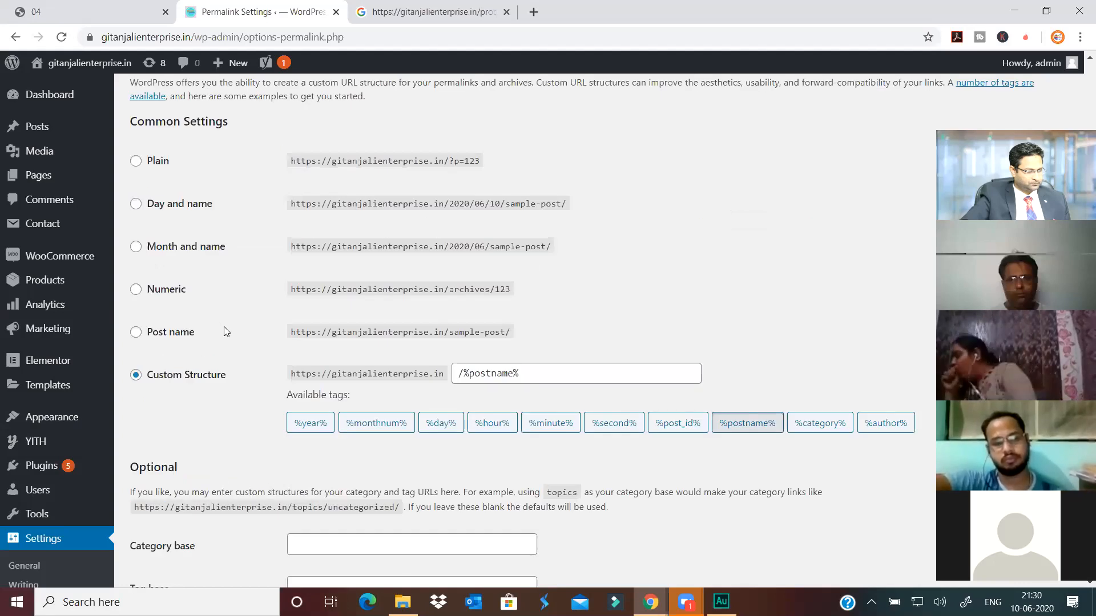
scroll(224, 328, down, 7)
scroll(223, 327, down, 2)
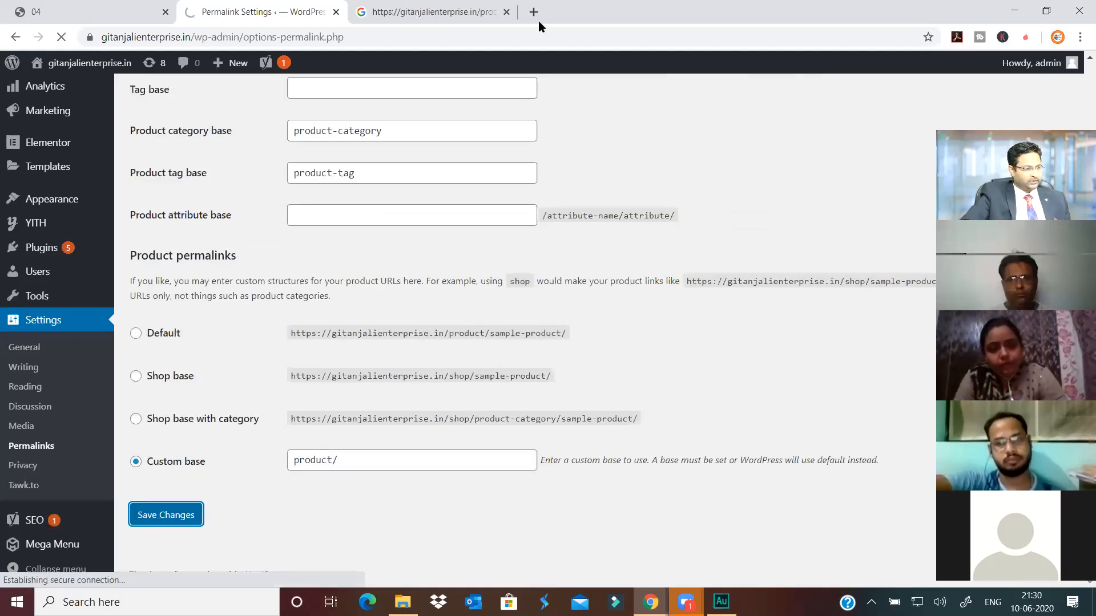
click(443, 17)
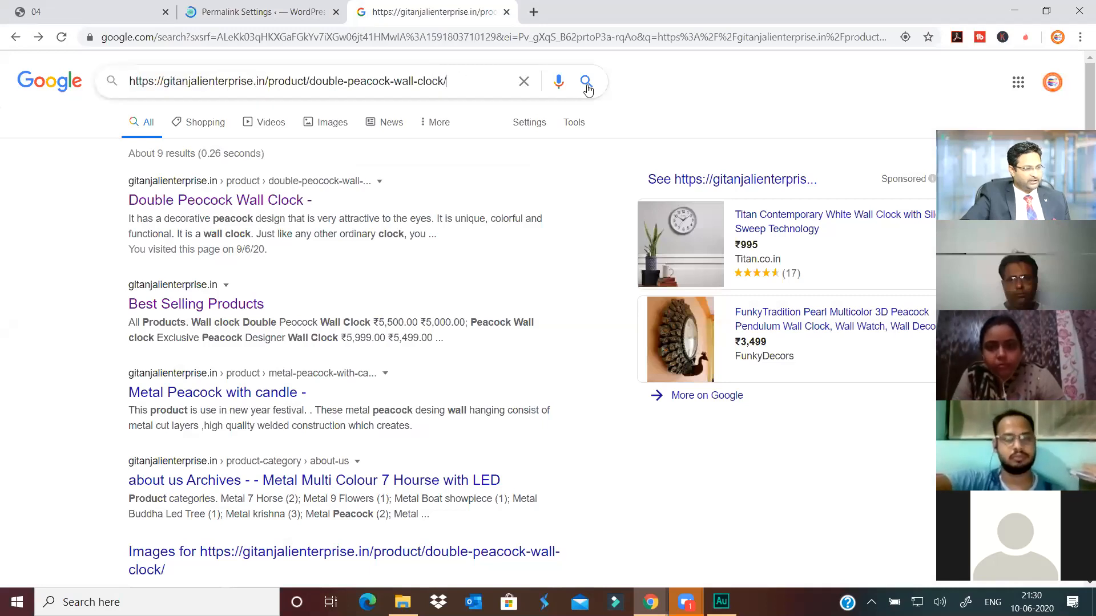
key(Return)
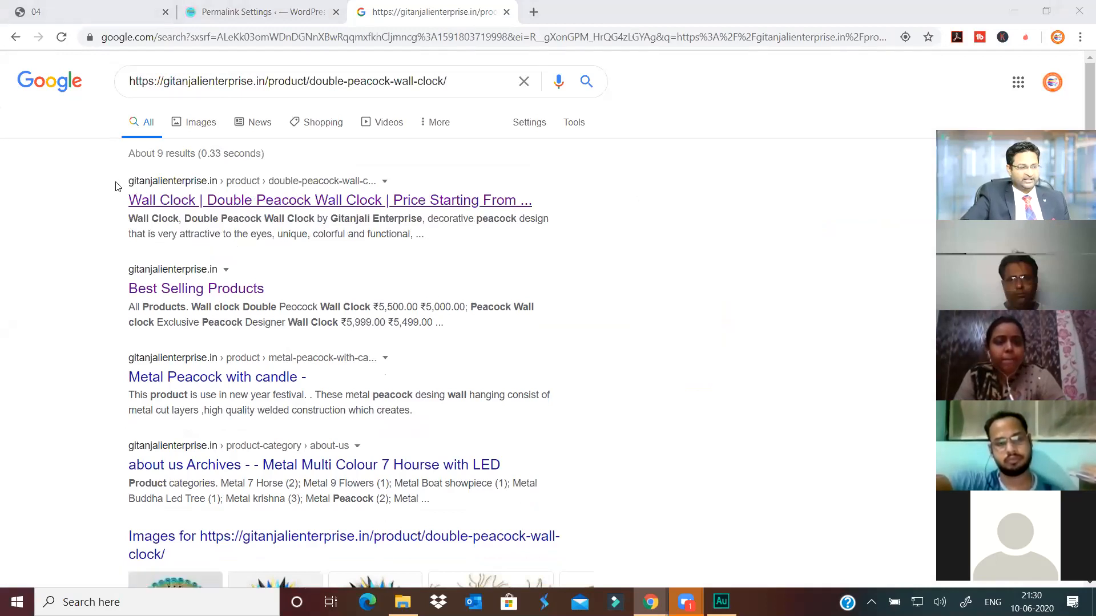
drag(116, 199, 656, 257)
click(657, 257)
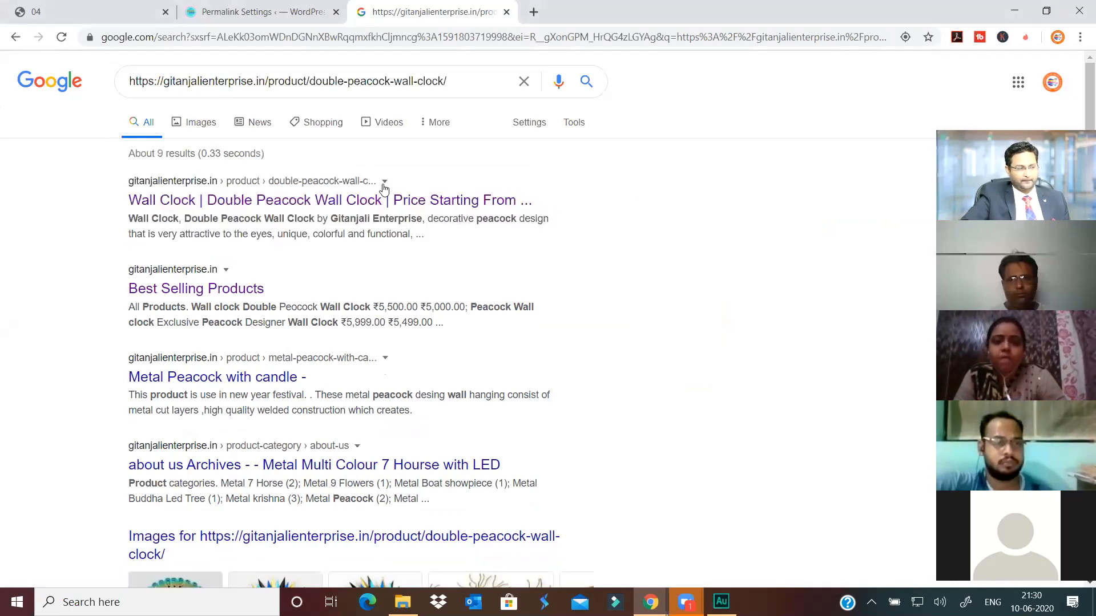
click(385, 182)
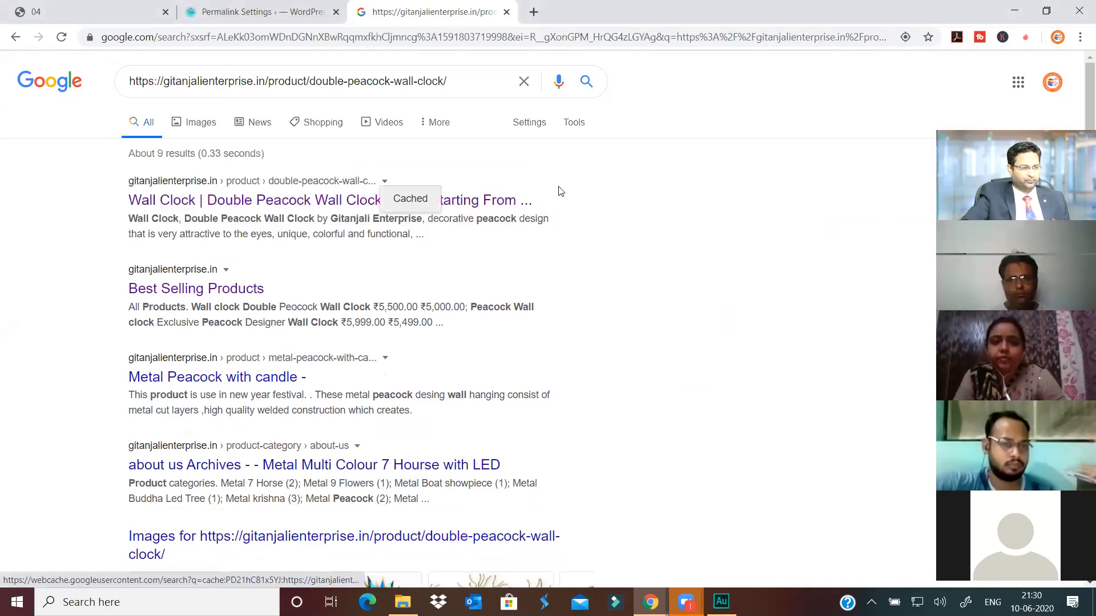
key(Return)
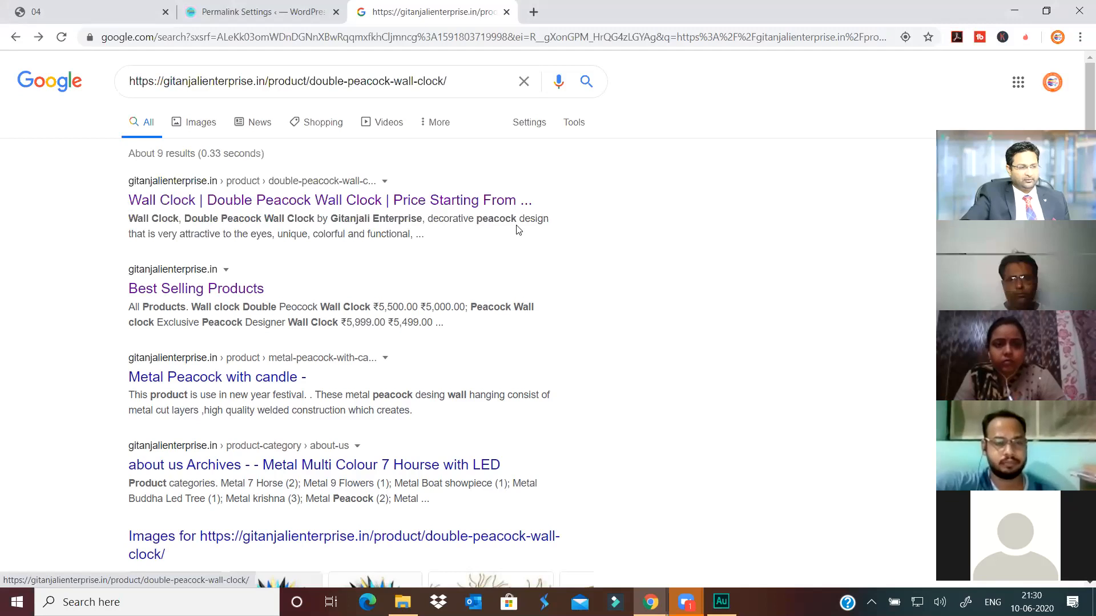
Examine the address, title and description of the first search result by highlighting their text.
drag(126, 201, 482, 220)
click(599, 211)
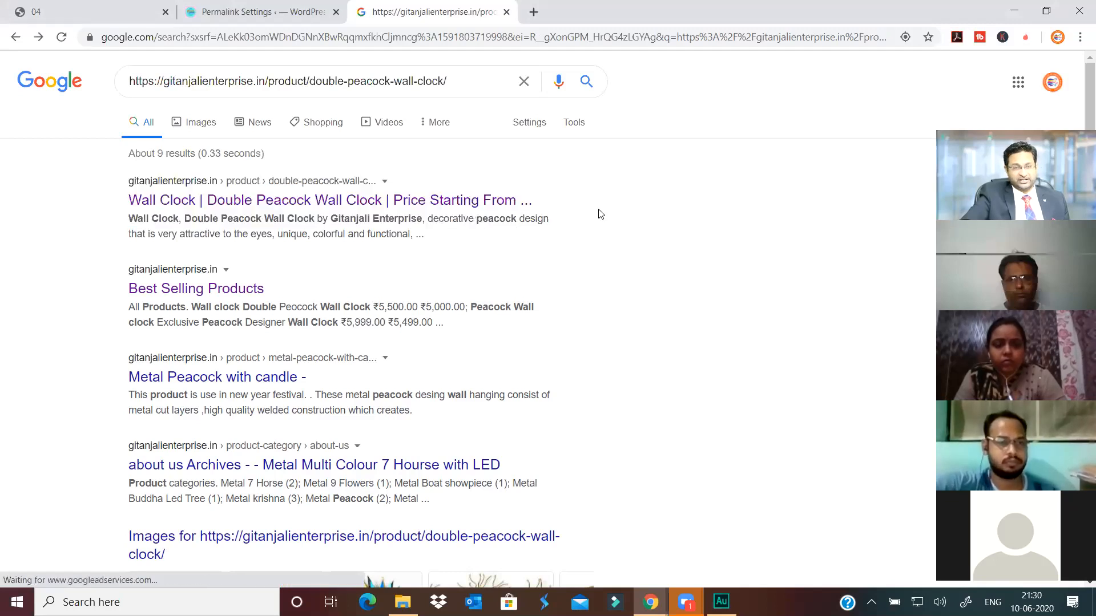
drag(590, 215, 591, 217)
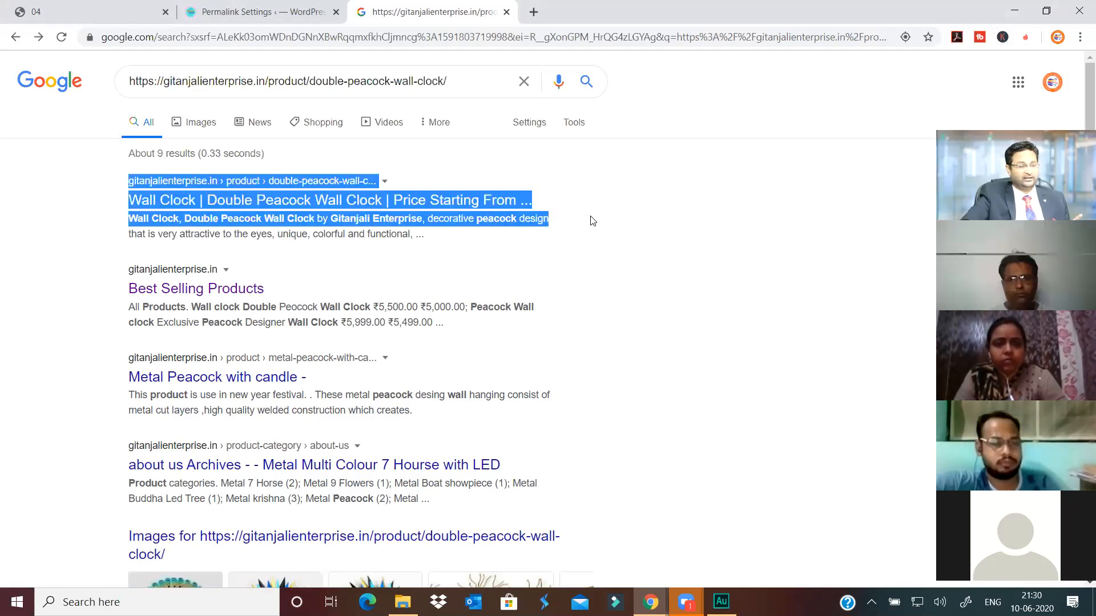
click(593, 221)
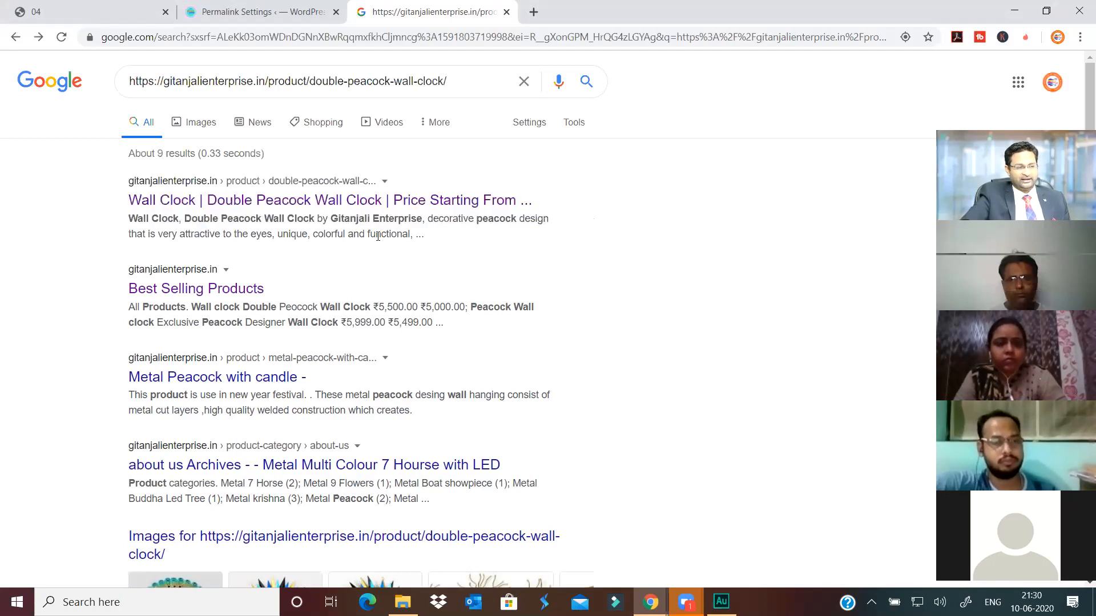
drag(122, 221, 436, 245)
click(538, 250)
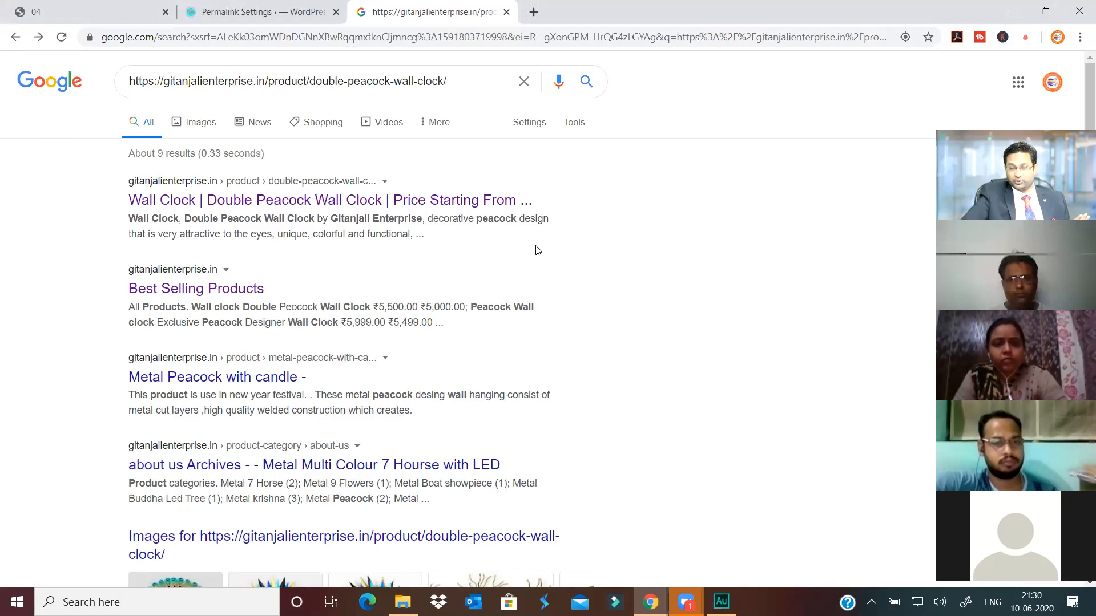
Return to the Permalink Settings page and save it with the product custom base /product/.
click(160, 12)
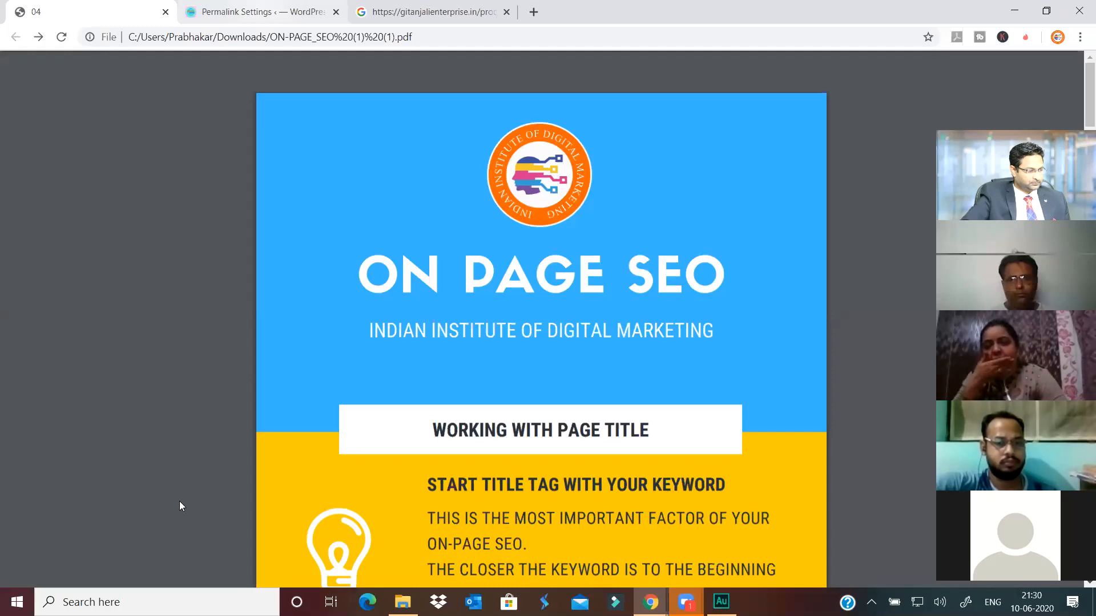
key(ctrl+Tab)
click(167, 520)
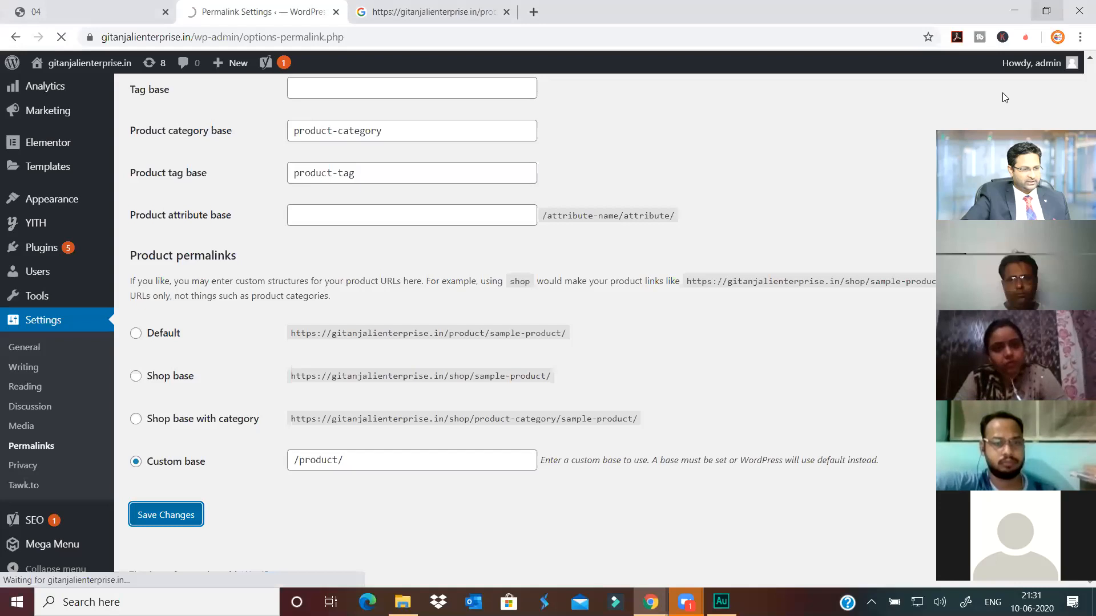
Open a new Incognito window, load gitanjalienterprise.in and reload the home page.
click(1080, 37)
key(ctrl+shift+n)
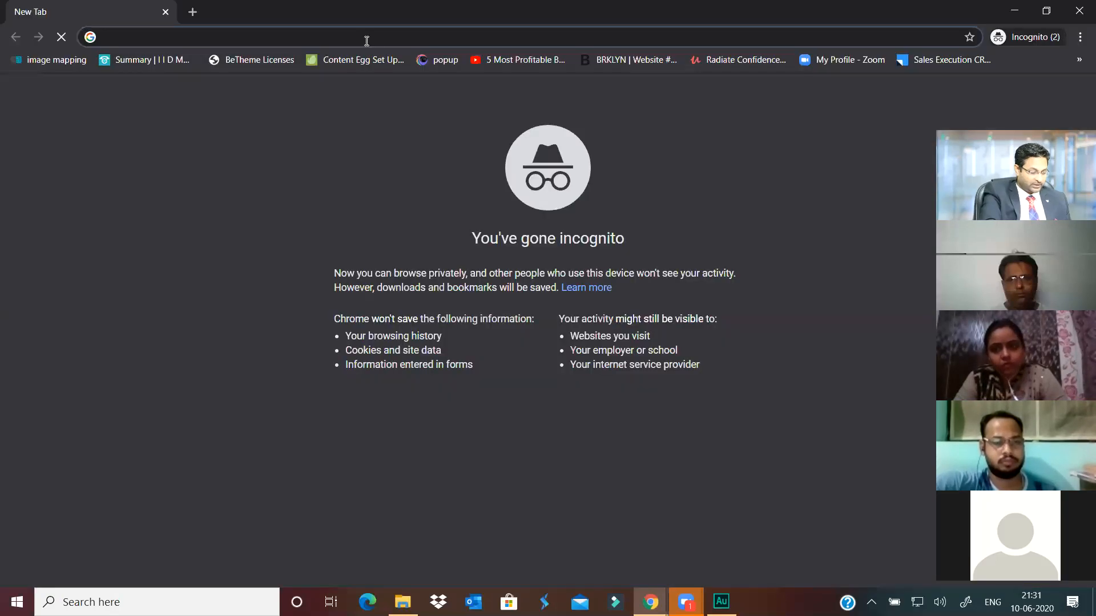
text(gitanjalienterprise.in)
key(Return)
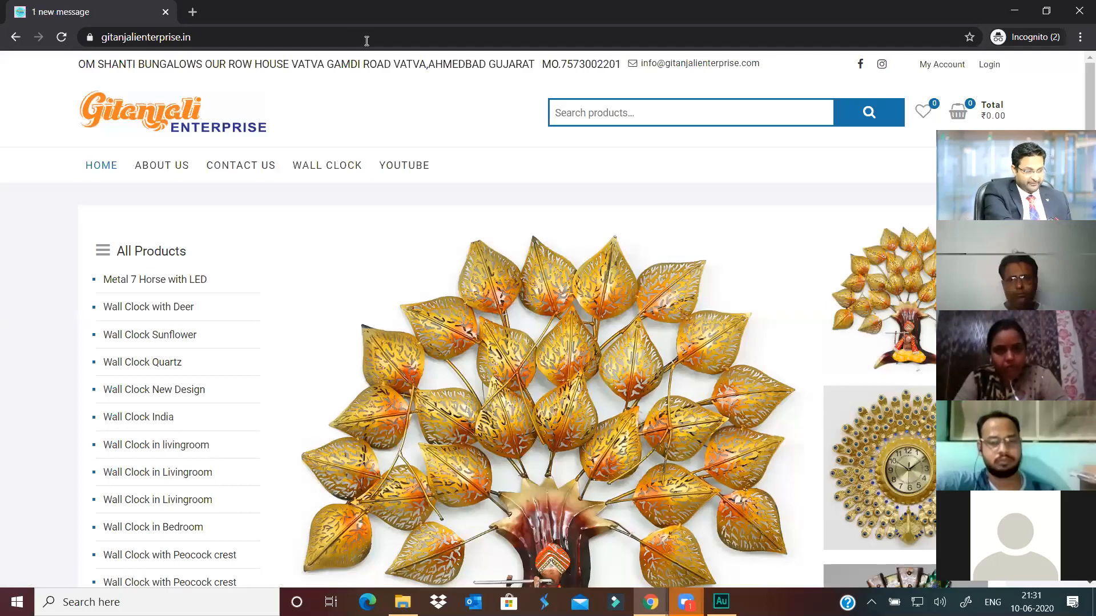
key(F5)
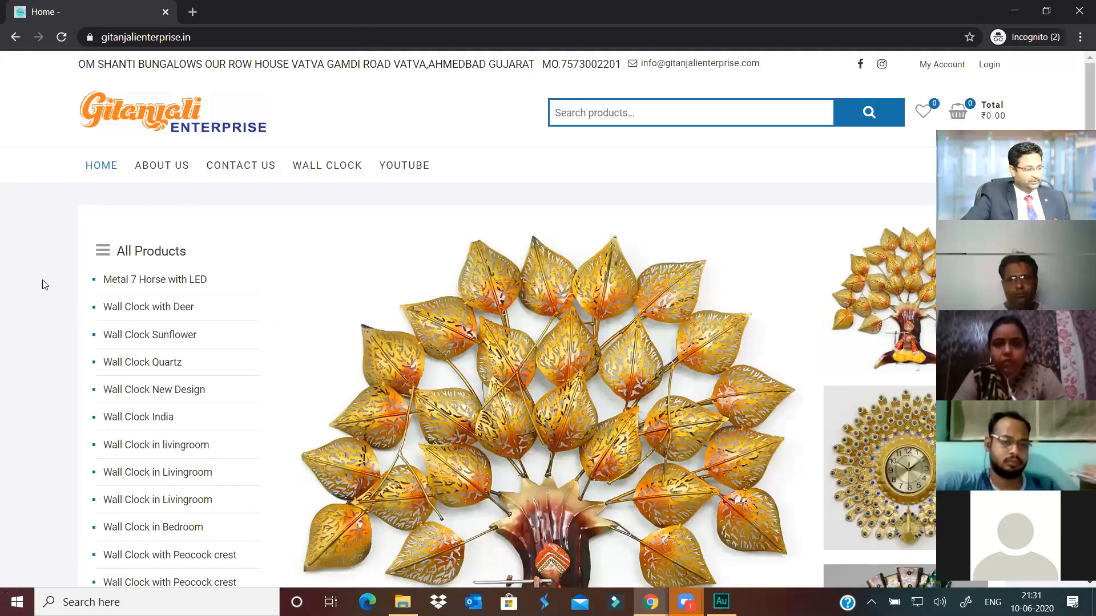
Open the Double Peocock Wall Clock page from the home page's All Products list.
scroll(51, 304, down, 5)
scroll(151, 226, down, 4)
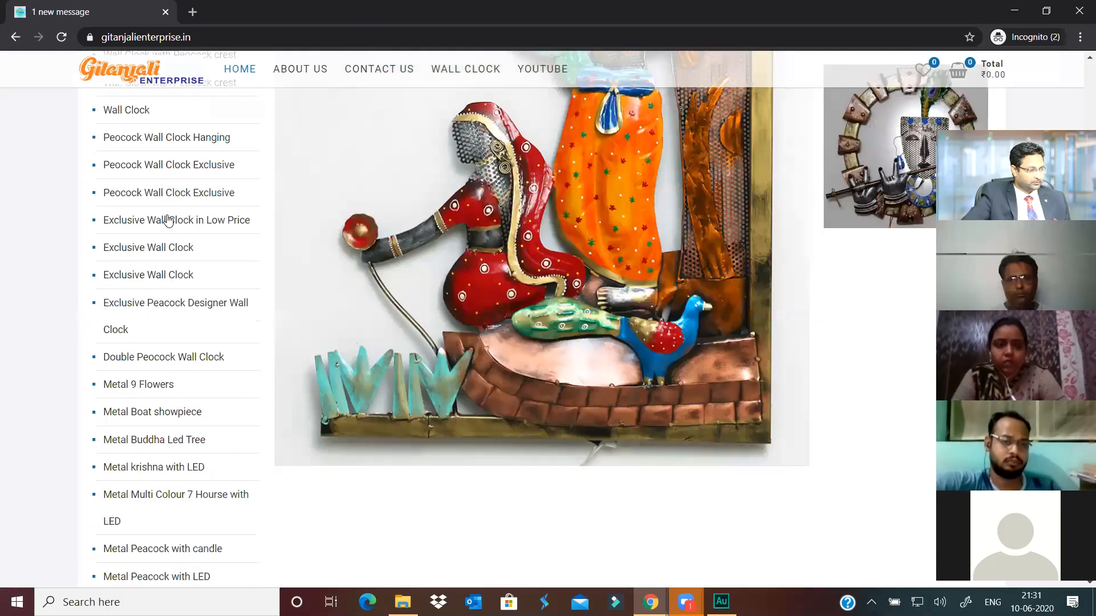
scroll(168, 221, down, 3)
click(166, 215)
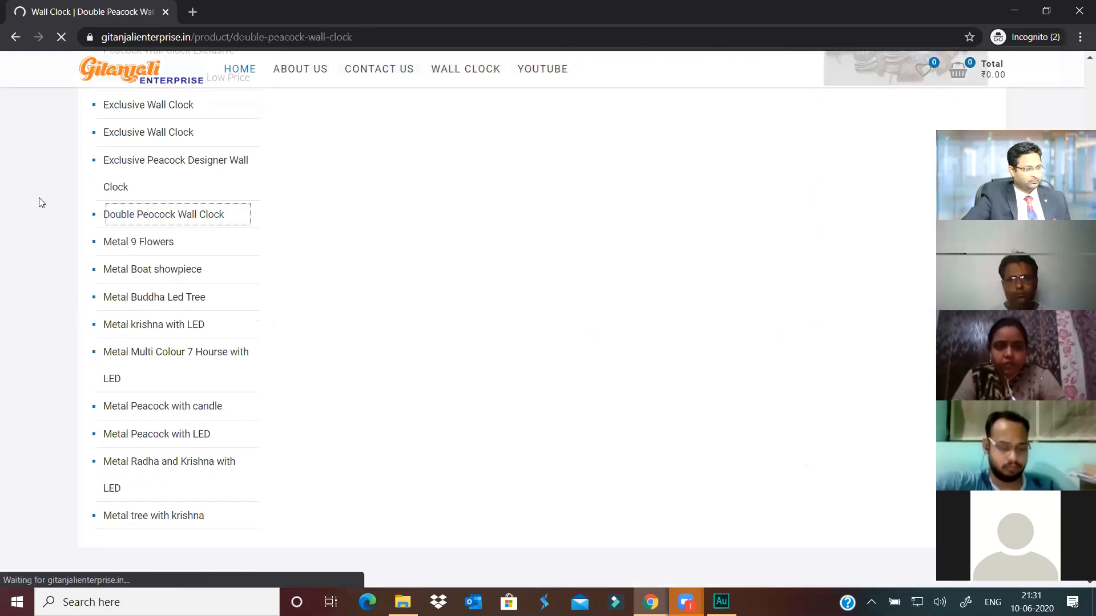
Check the product page's address, highlighting its path and the product/ part.
drag(367, 38, 195, 46)
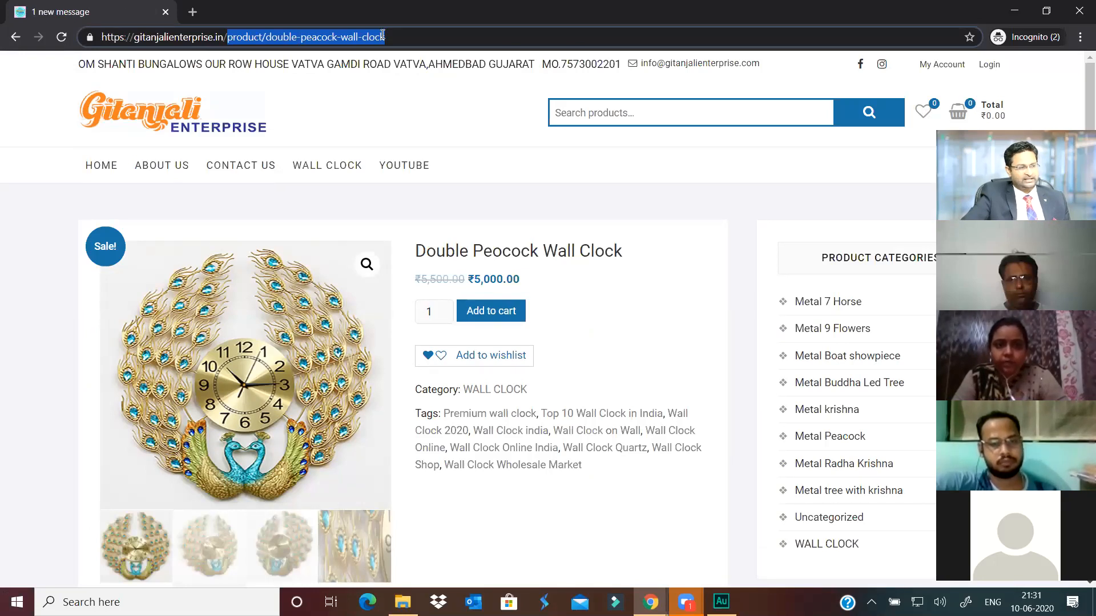
key(Return)
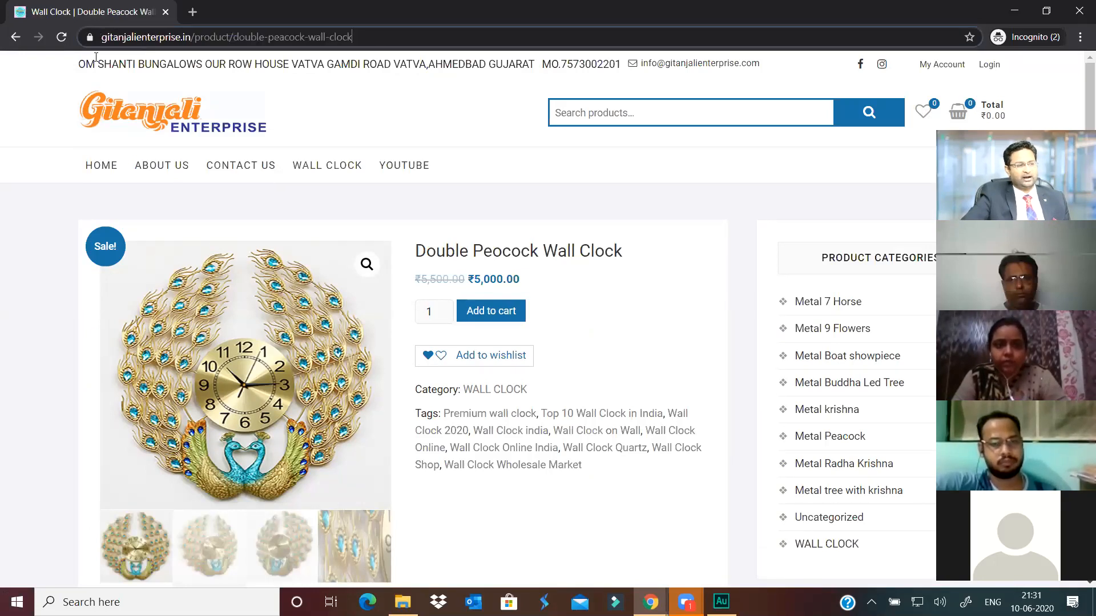
click(209, 44)
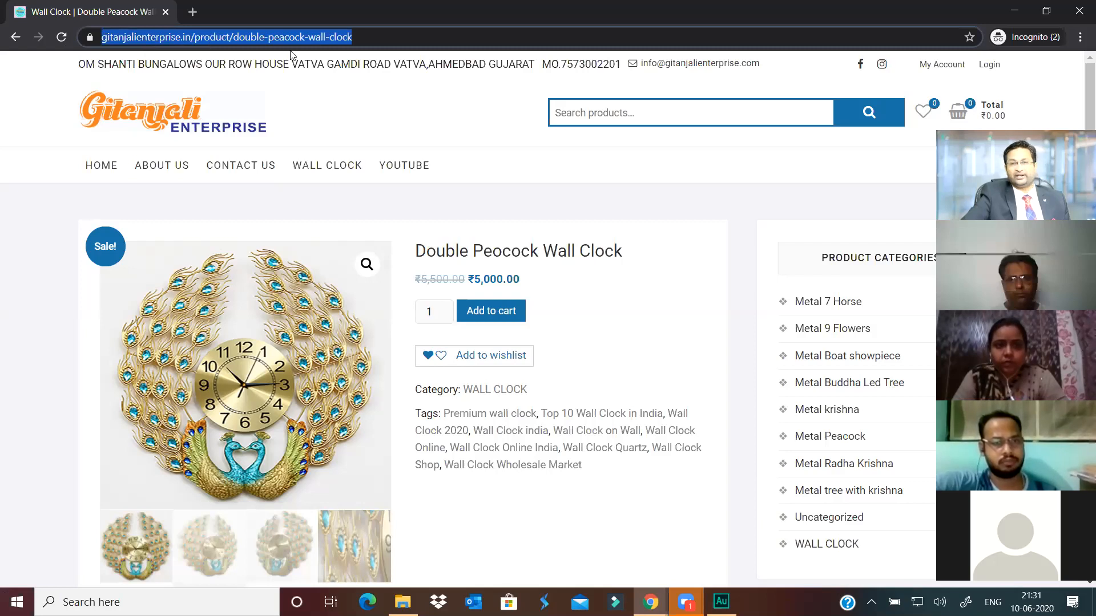
click(260, 42)
drag(268, 40, 226, 38)
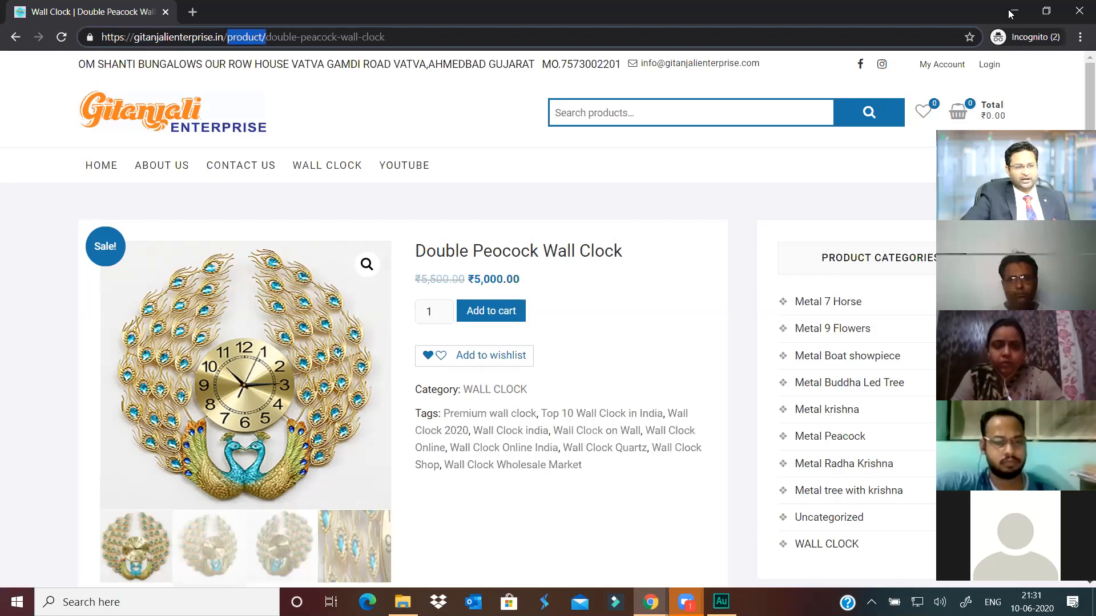
Return to the Permalink Settings page, clear the custom base under Product permalinks and save the changes.
key(alt+Tab)
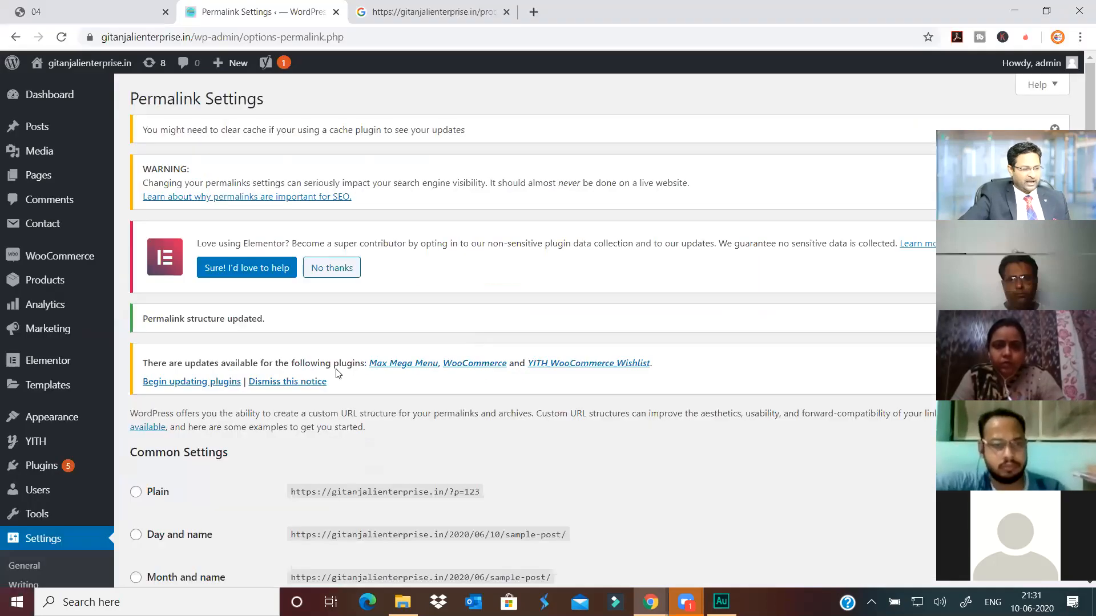
scroll(307, 400, down, 7)
scroll(301, 415, down, 7)
click(326, 465)
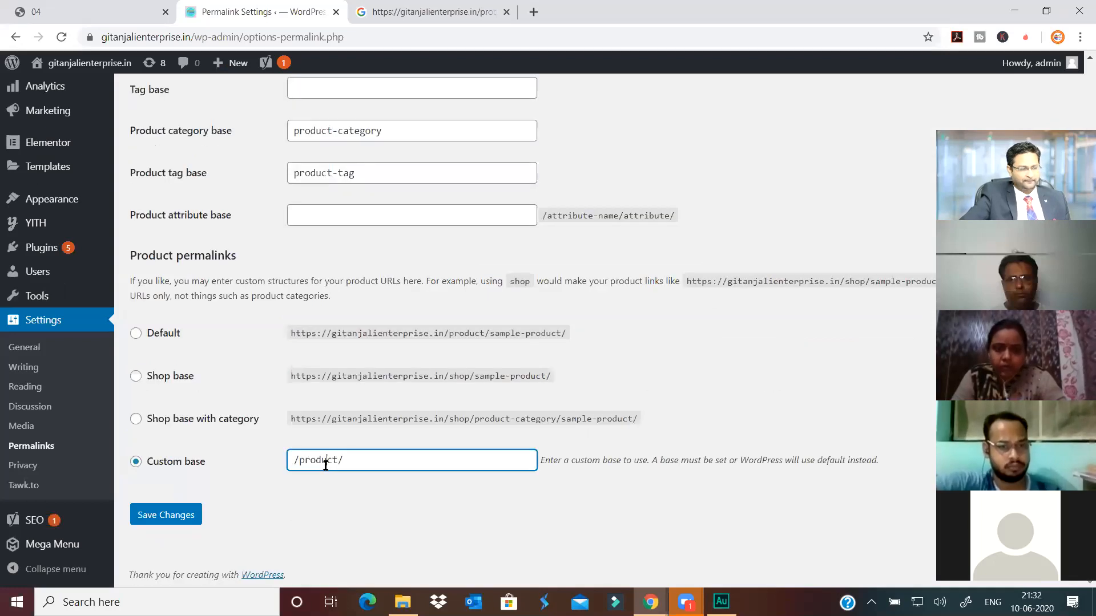
drag(305, 460, 338, 460)
key(ctrl+a)
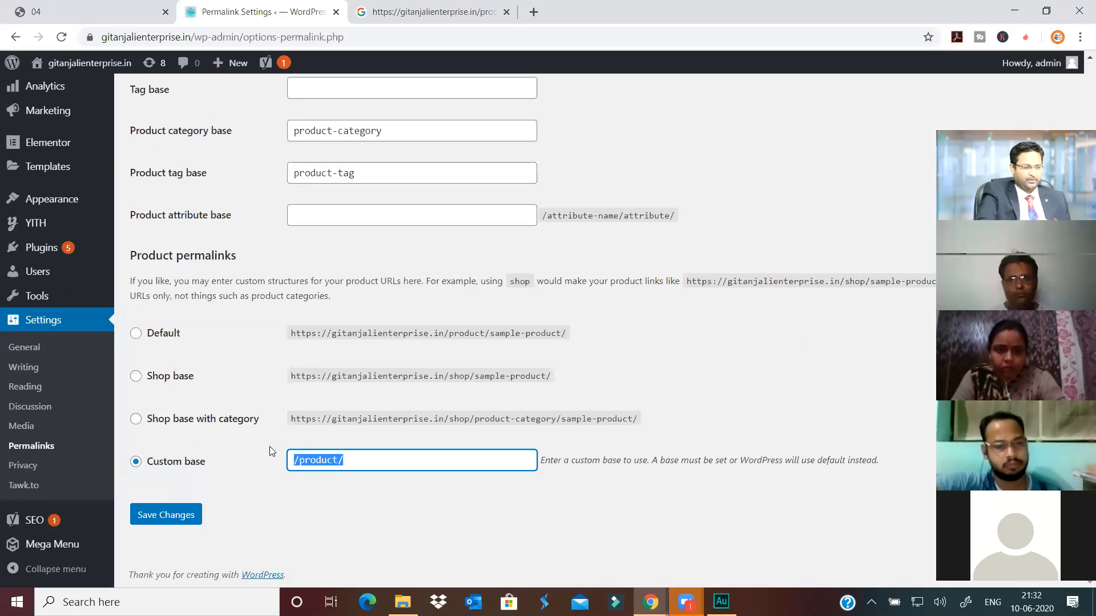
key(BackSpace)
click(201, 516)
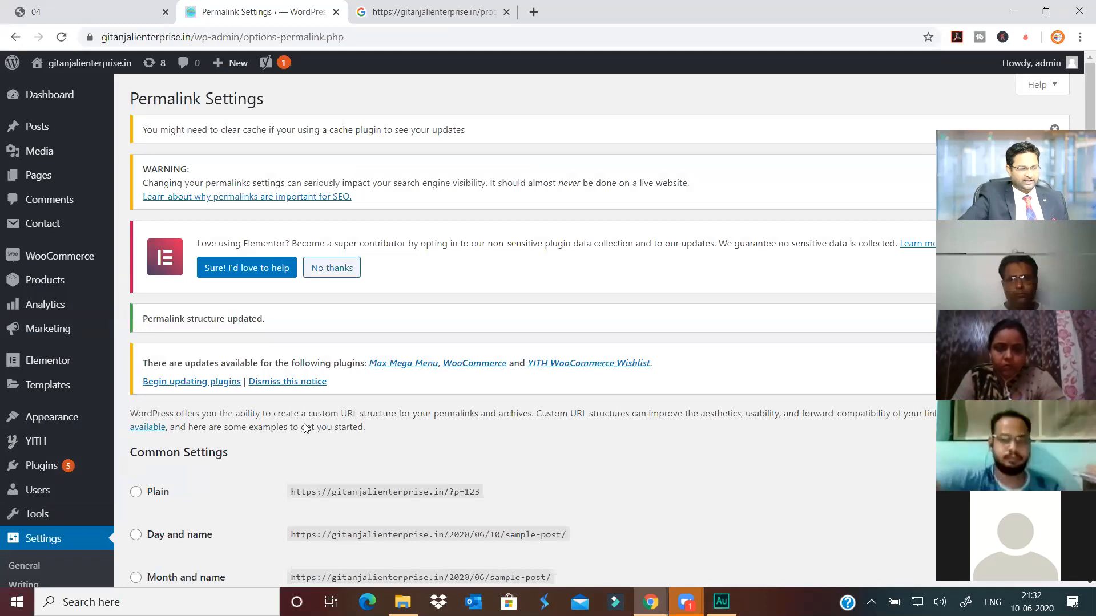
Check the custom base entry under Product permalinks after saving.
scroll(379, 329, down, 6)
scroll(379, 329, down, 5)
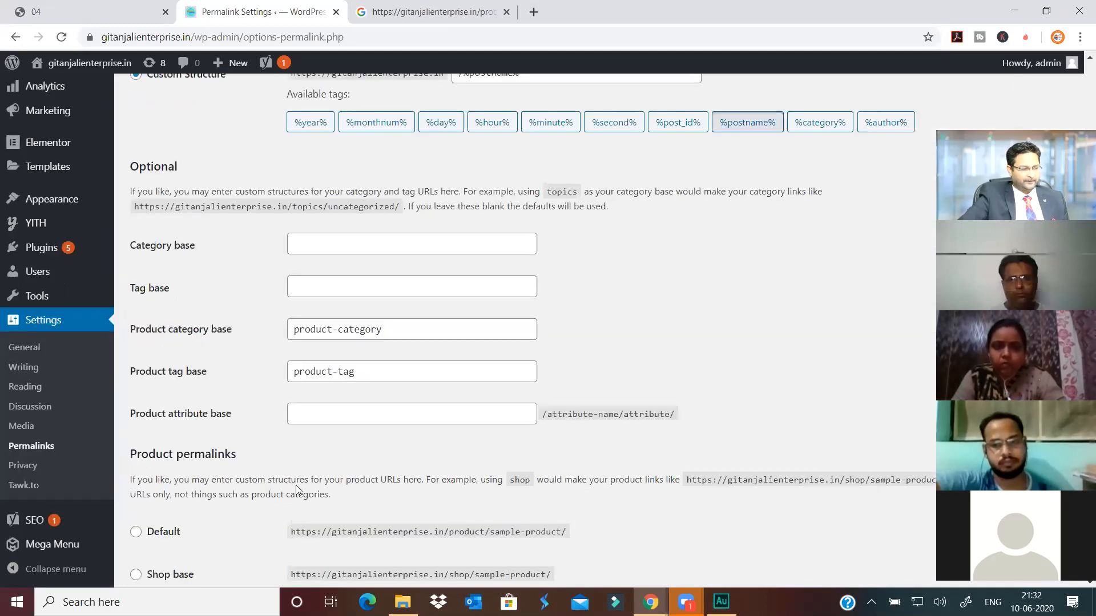
scroll(343, 474, down, 3)
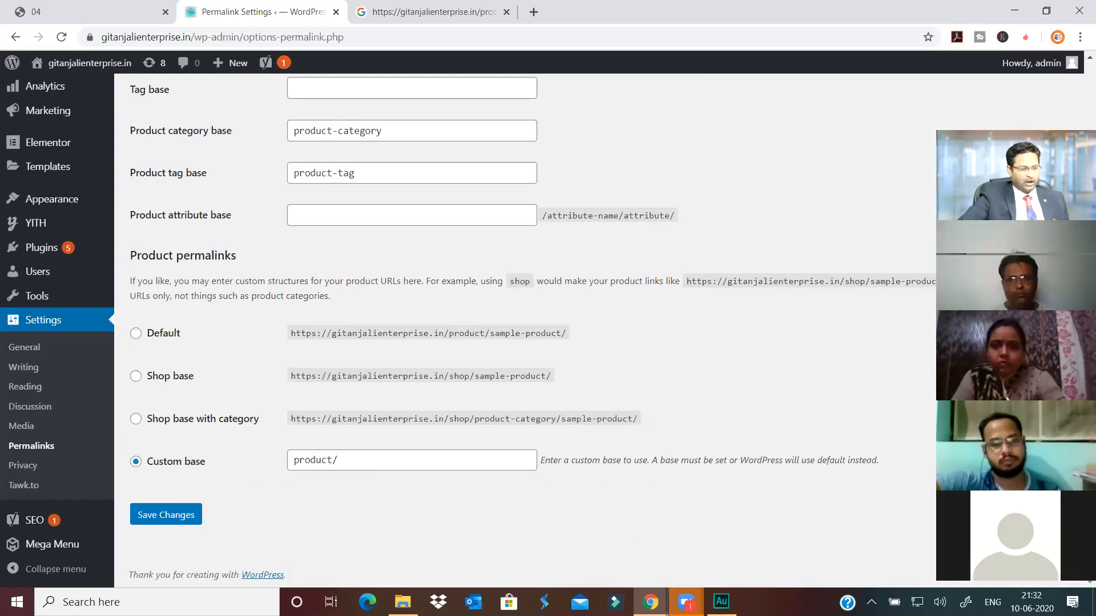
Return to the Incognito window and examine the product page's address, highlighting the product name part at its end.
click(650, 603)
click(766, 525)
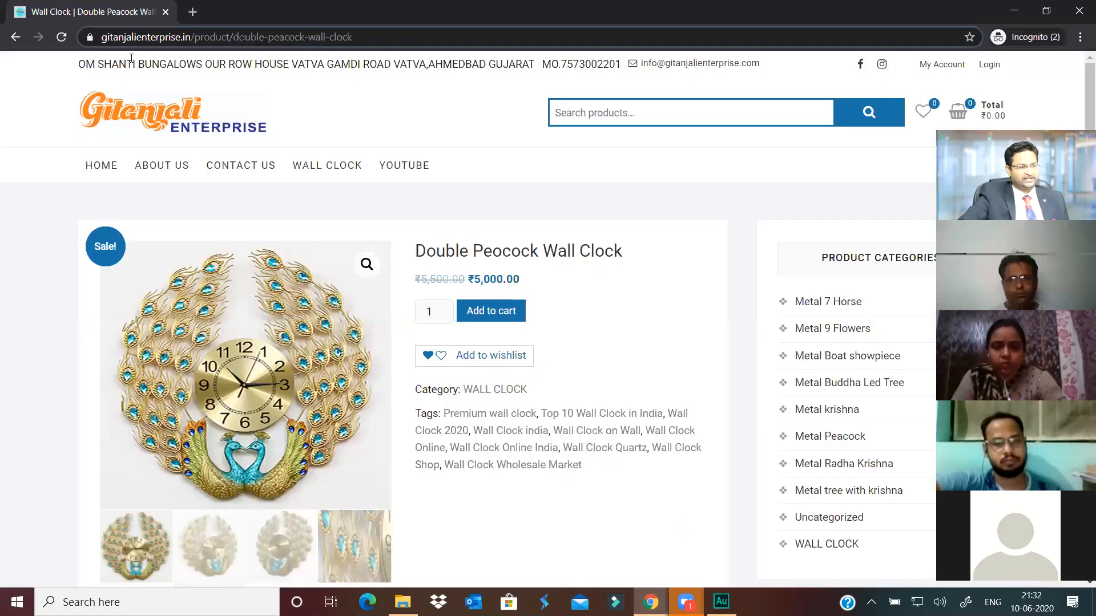
click(131, 37)
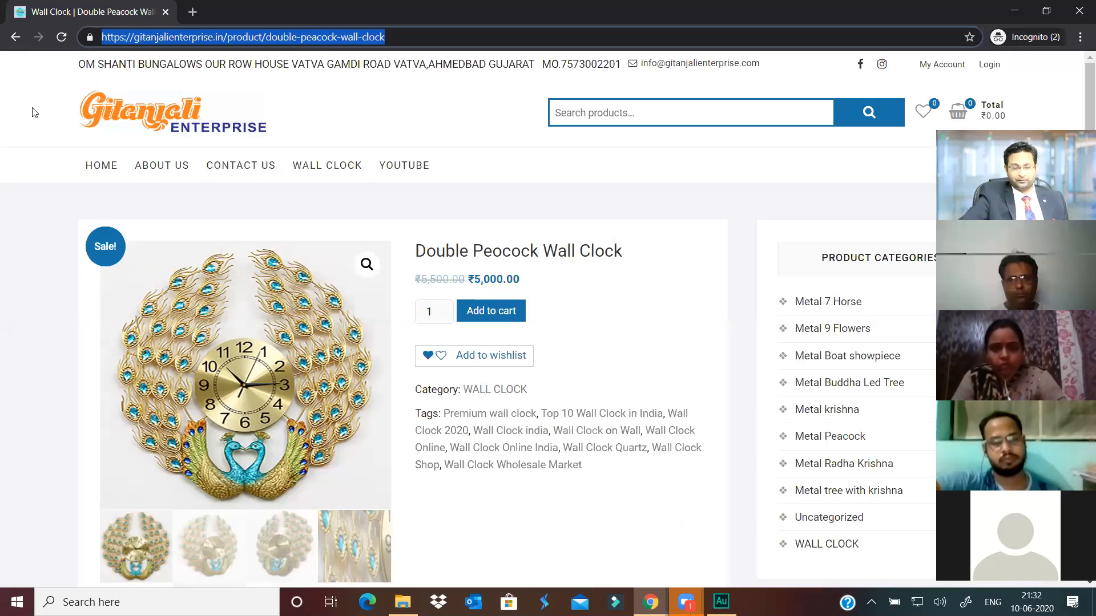
click(271, 37)
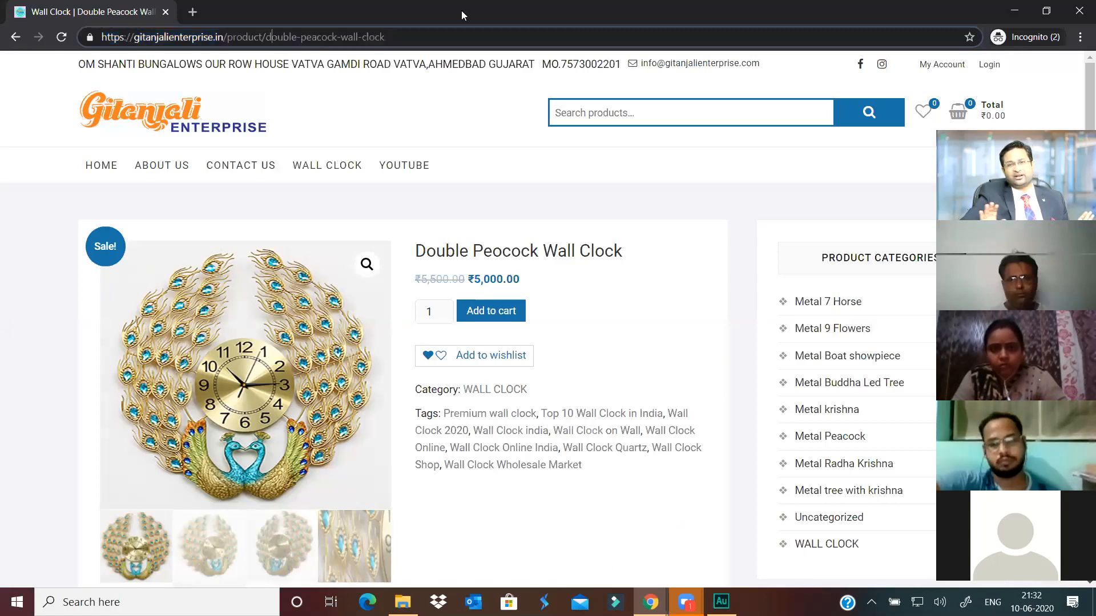
key(shift+End)
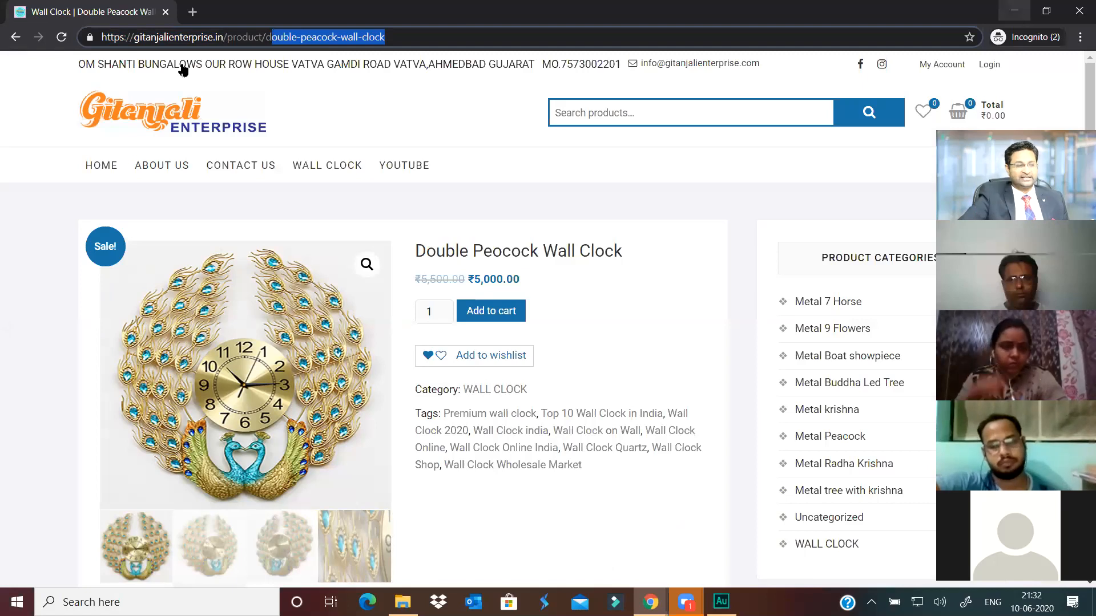
Review the SEO Friendly URL section of the On Page SEO PDF and highlight the heading Add Modifiers to Your Title.
key(alt+Tab)
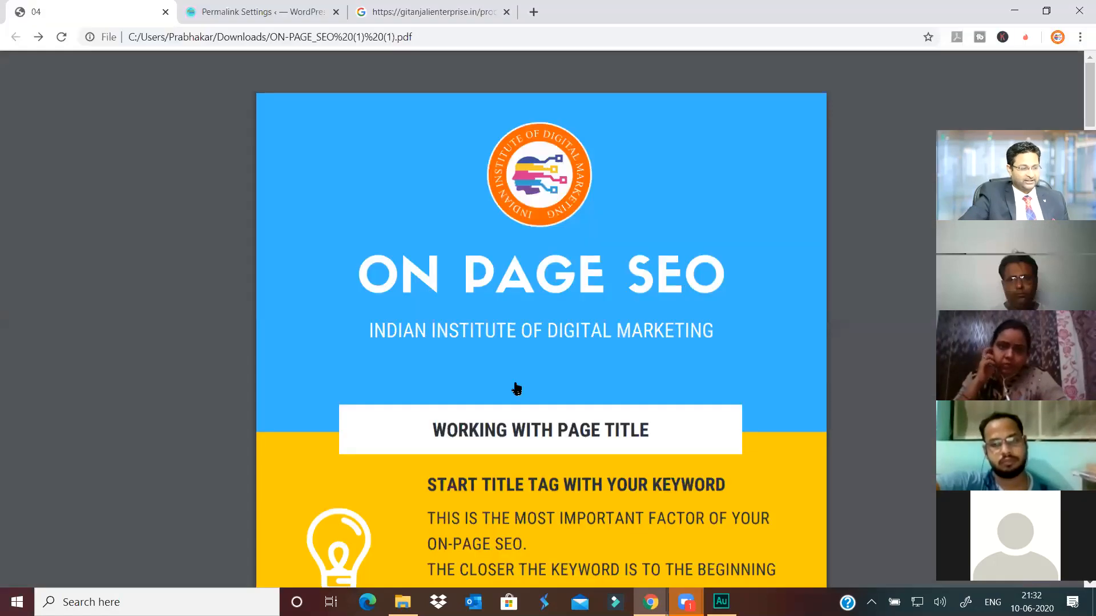
scroll(517, 385, down, 2)
scroll(512, 359, down, 6)
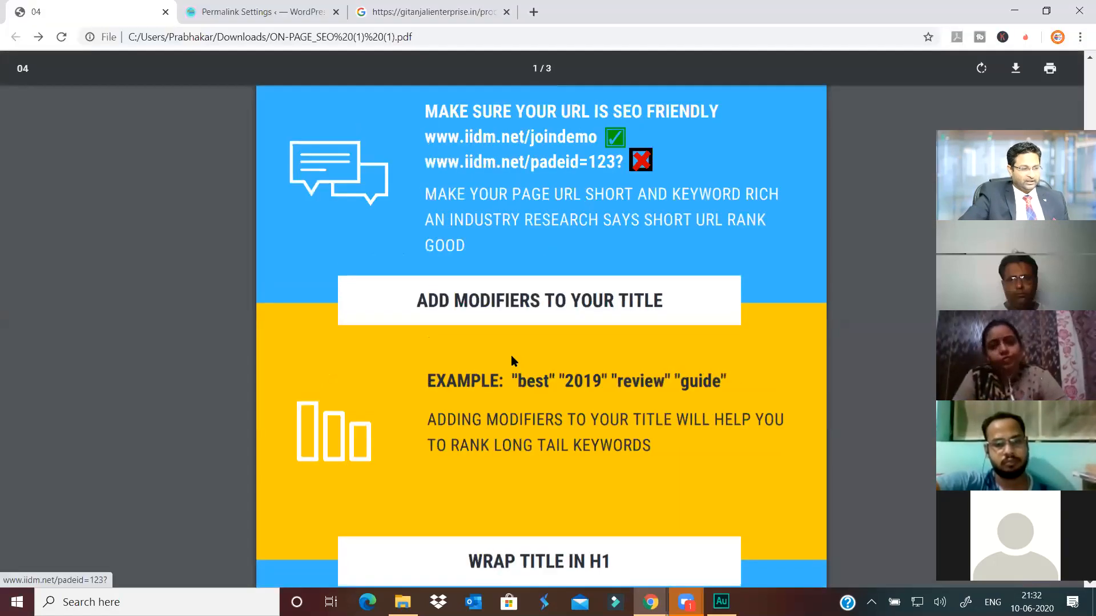
scroll(511, 360, up, 1)
scroll(456, 292, up, 1)
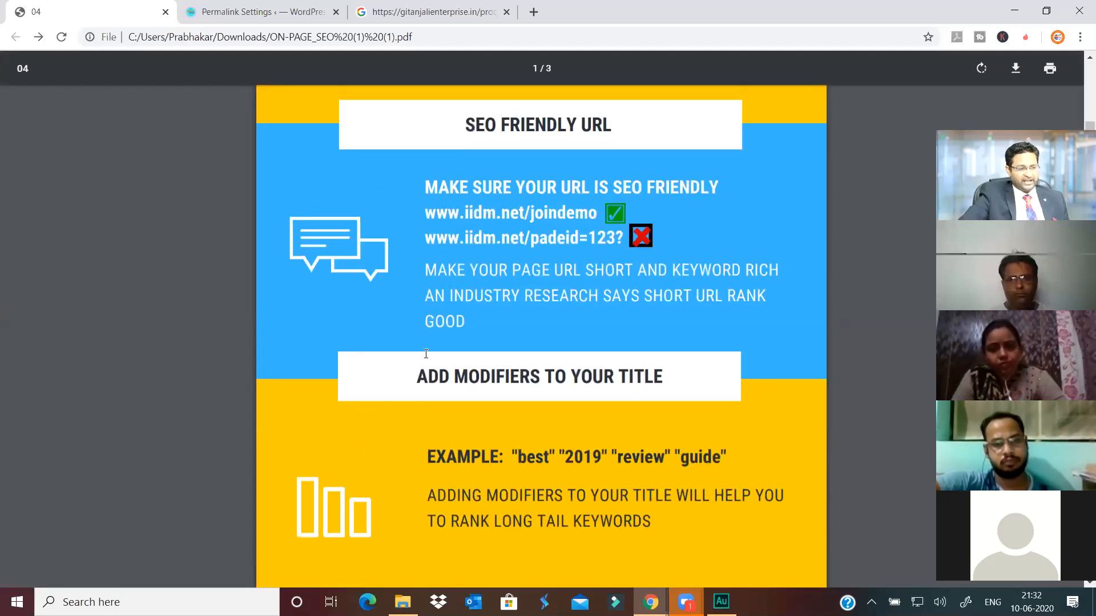
scroll(426, 354, up, 1)
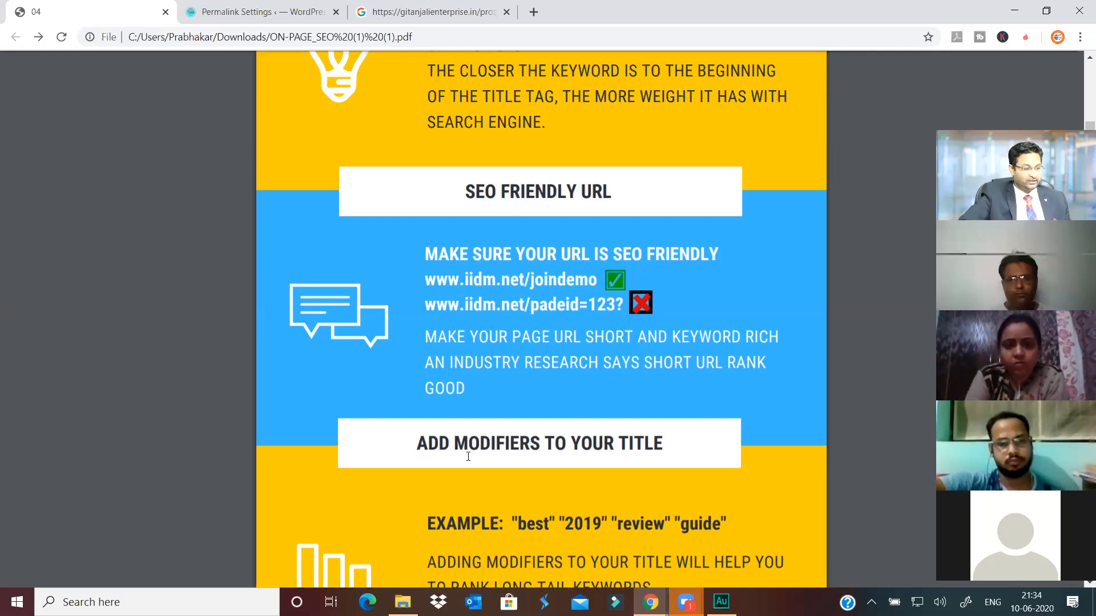
scroll(414, 481, down, 4)
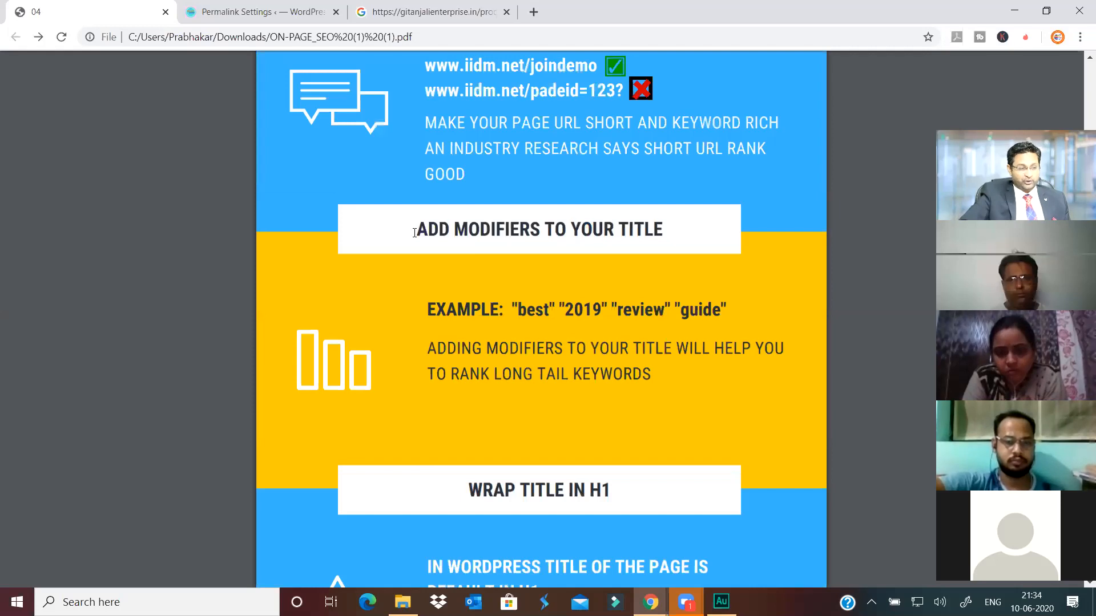
triple_click(690, 224)
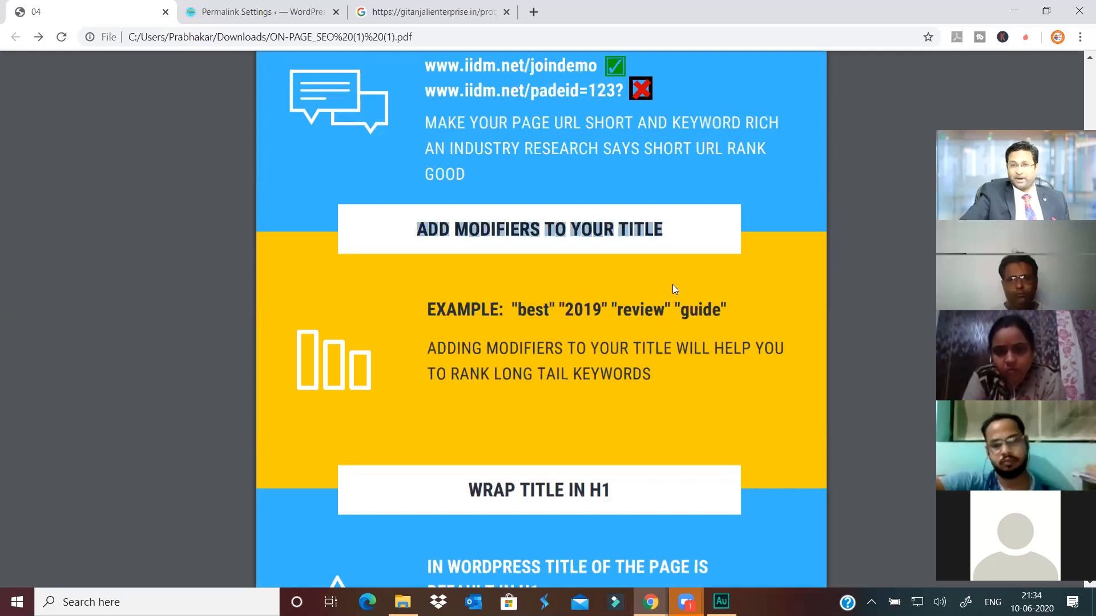
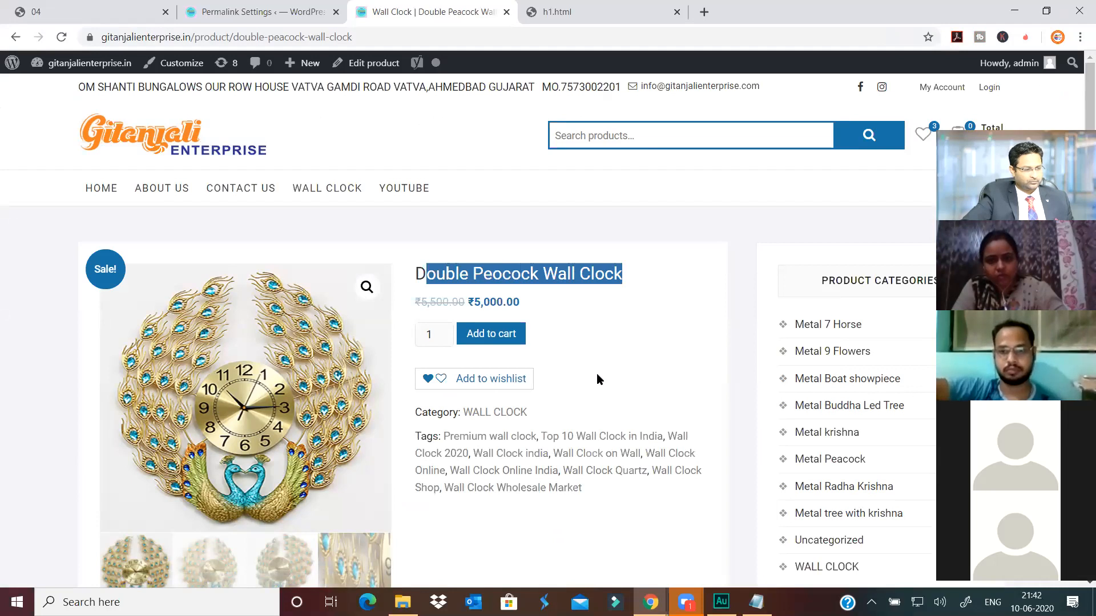
Inspect the Double Peocock Wall Clock title's h1 markup in an enlarged developer tools pane with device emulation off, and close the tools.
key(ctrl+shift+i)
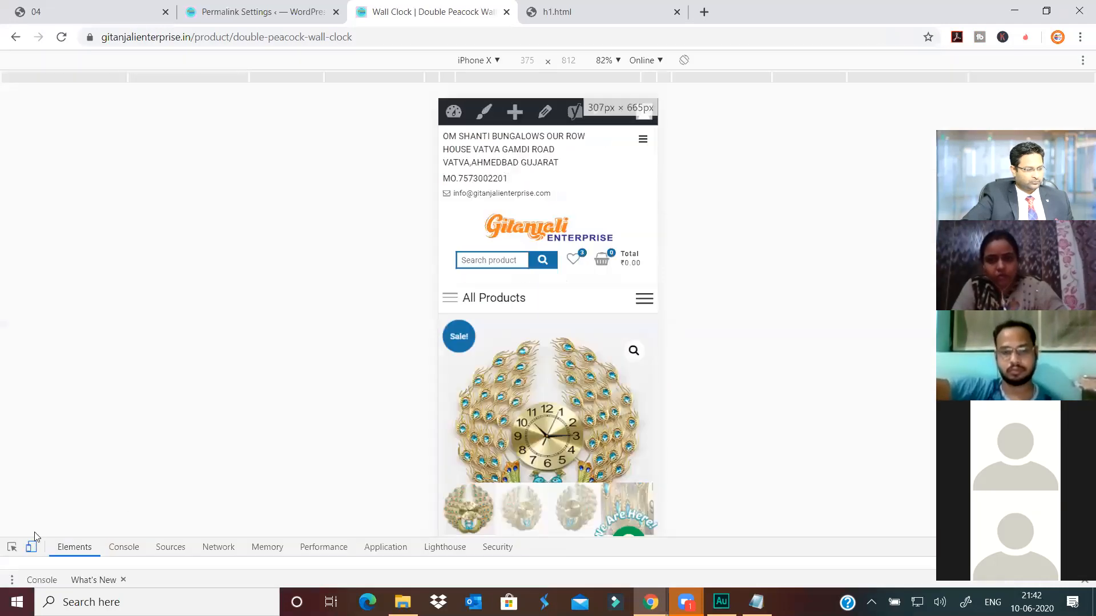
click(31, 547)
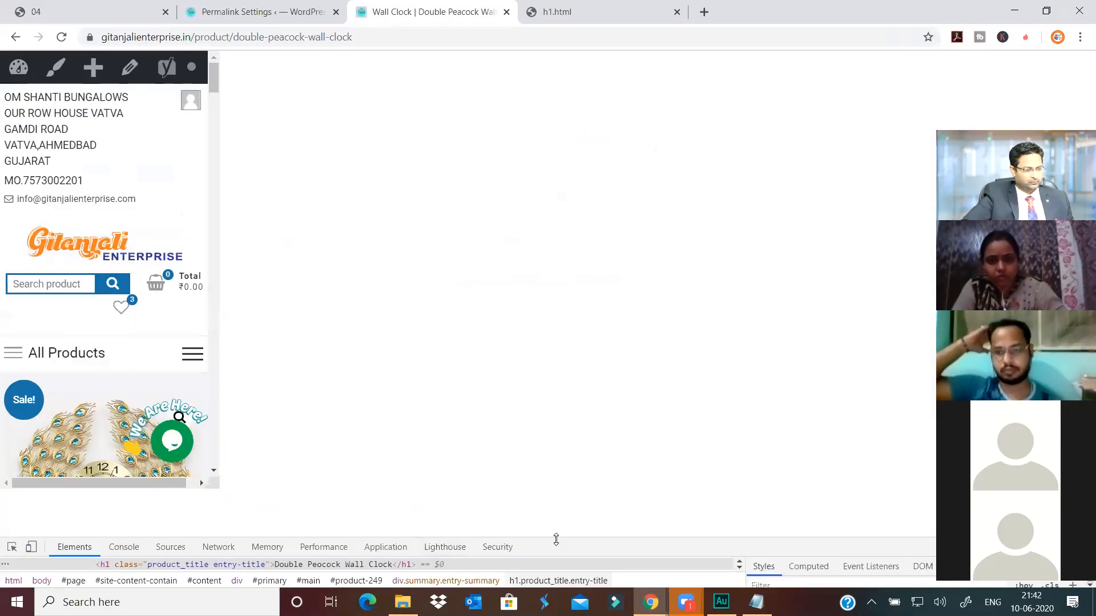
drag(556, 540, 572, 338)
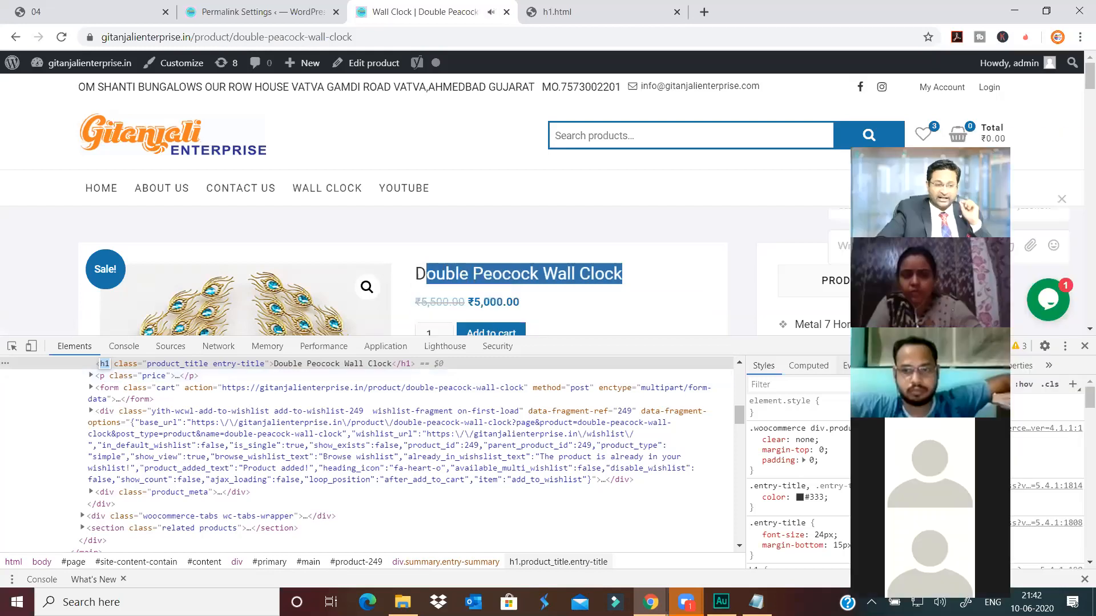
click(1084, 346)
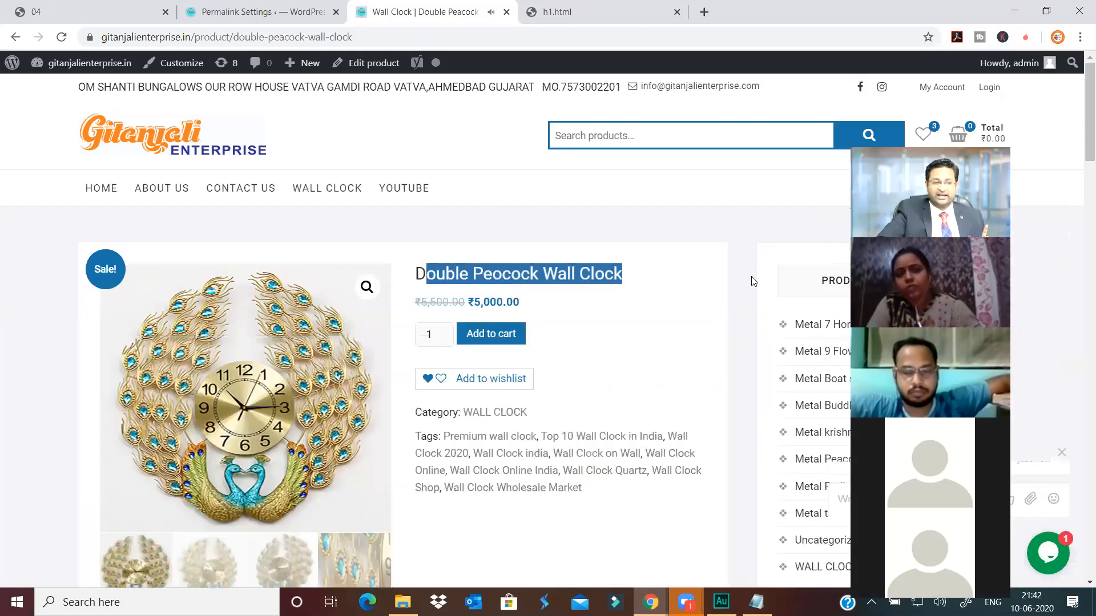
click(743, 274)
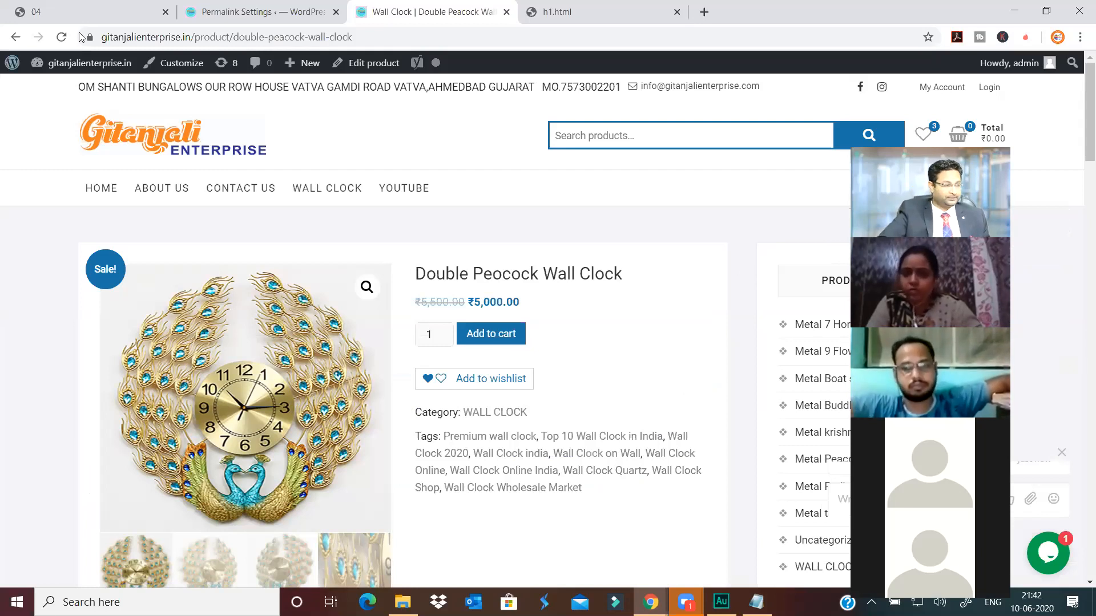
Read the Wrap Title in H1 and Play with Multimedia sections of the On Page SEO PDF.
click(98, 15)
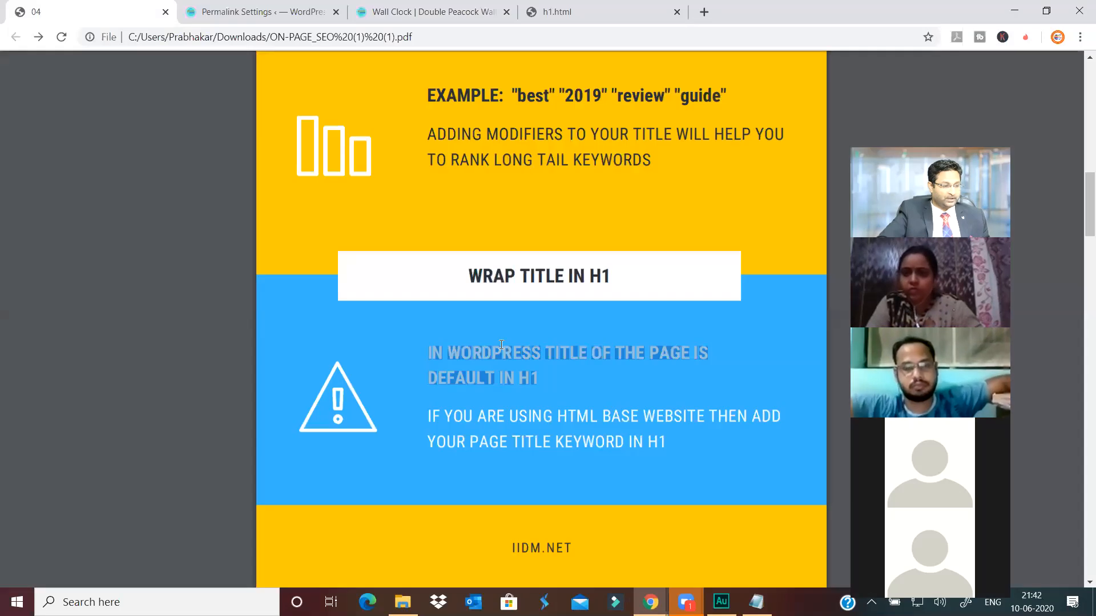
click(566, 392)
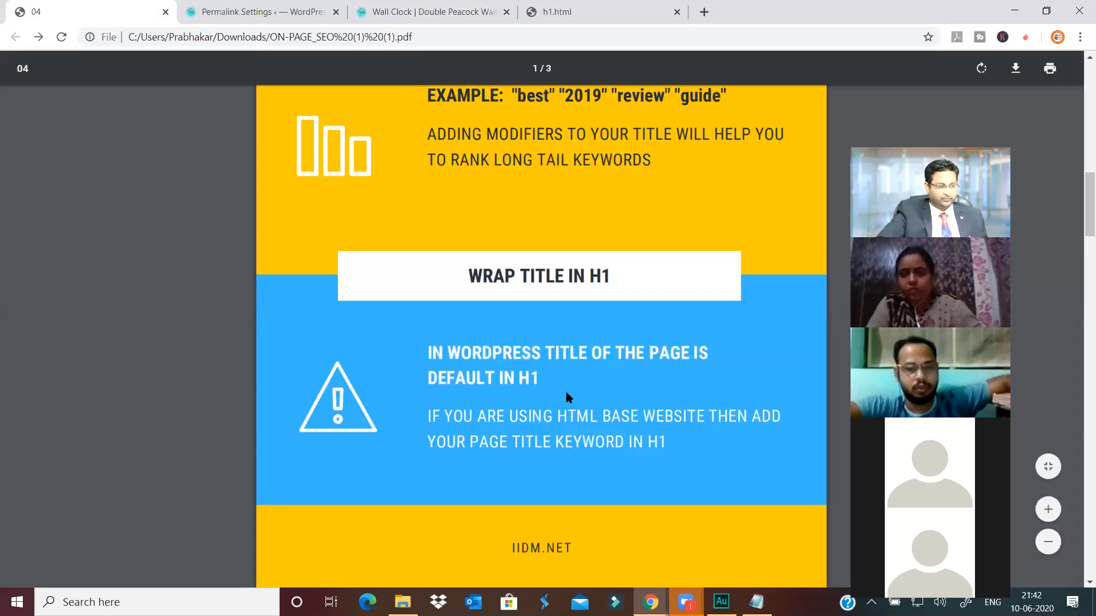
scroll(603, 366, down, 2)
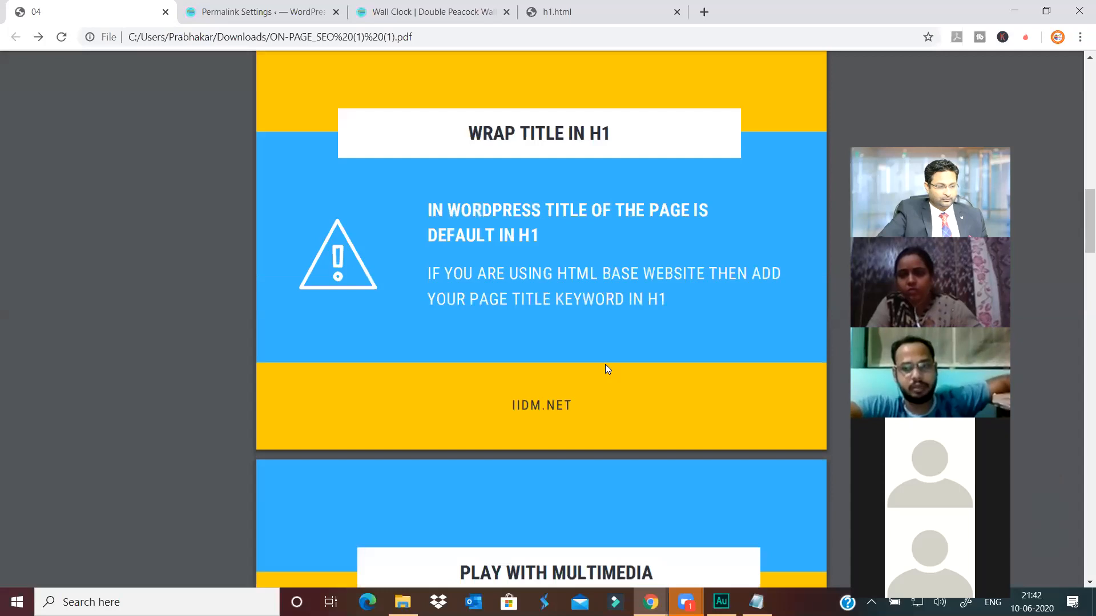
scroll(606, 368, up, 2)
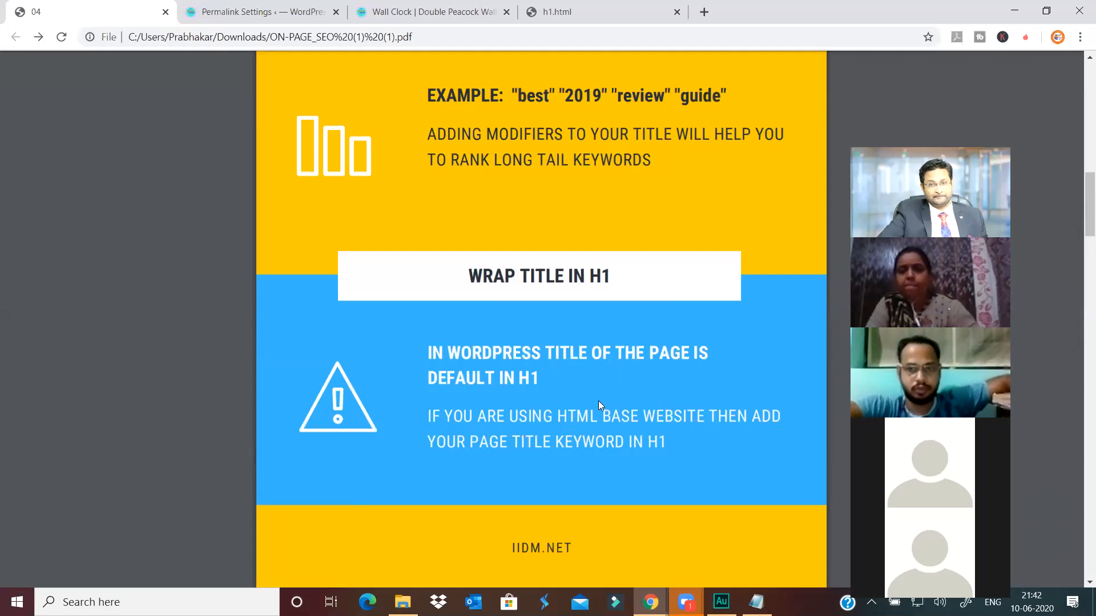
scroll(599, 413, down, 3)
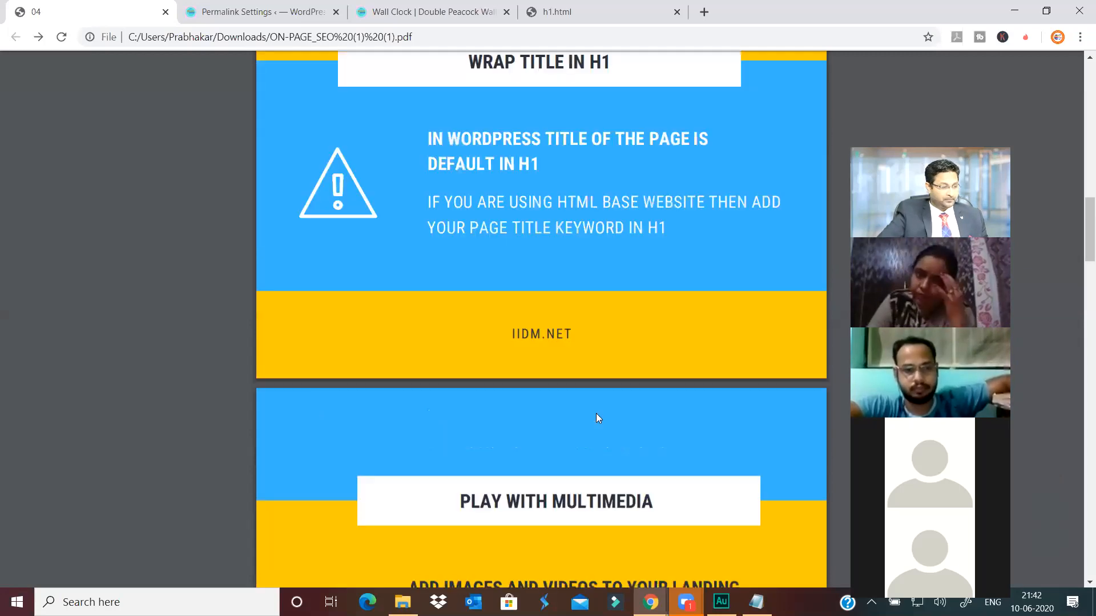
scroll(591, 397, down, 4)
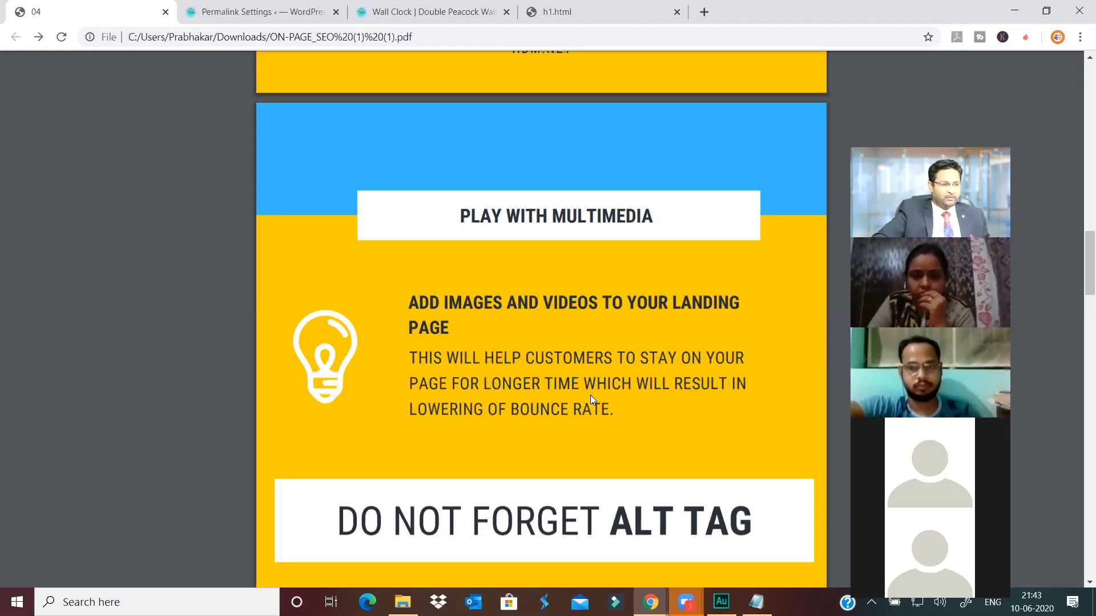
Look over the Double Peocock Wall Clock page's product images, description and related products.
click(429, 12)
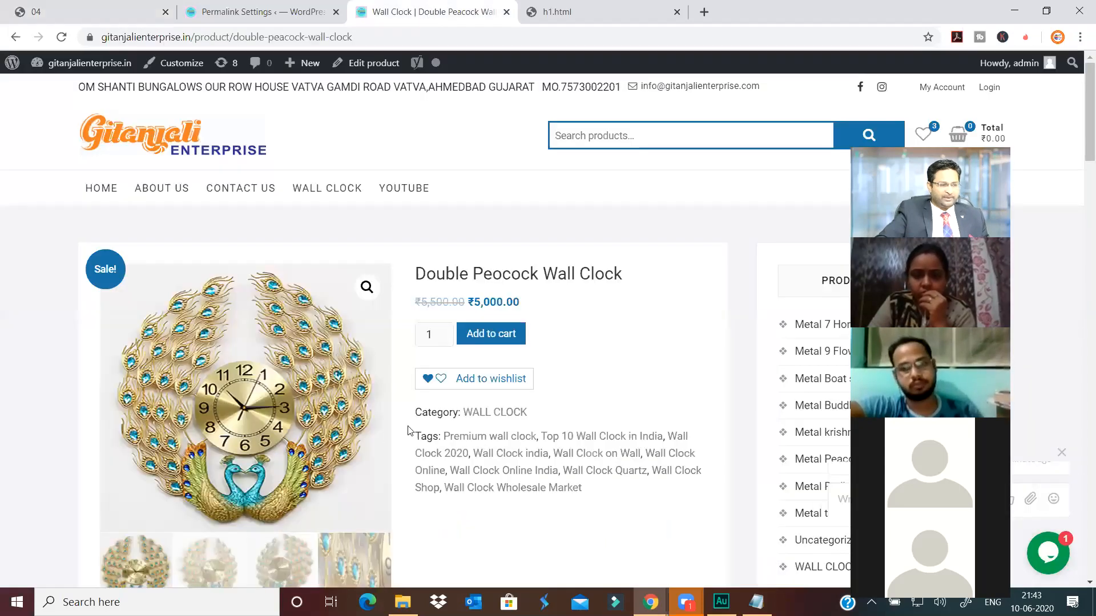
scroll(409, 431, down, 15)
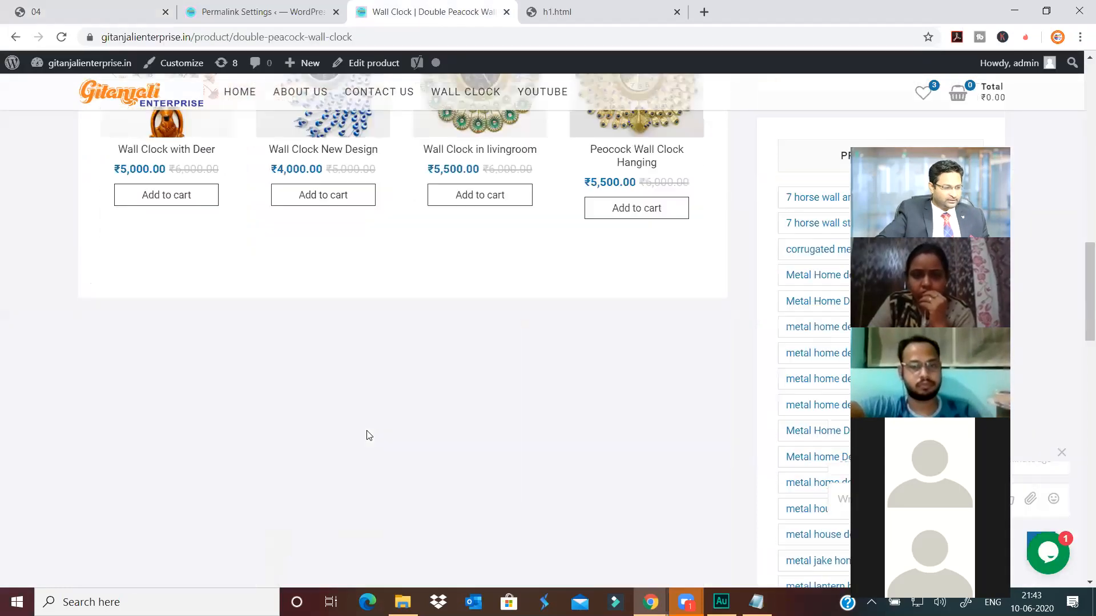
scroll(367, 435, up, 15)
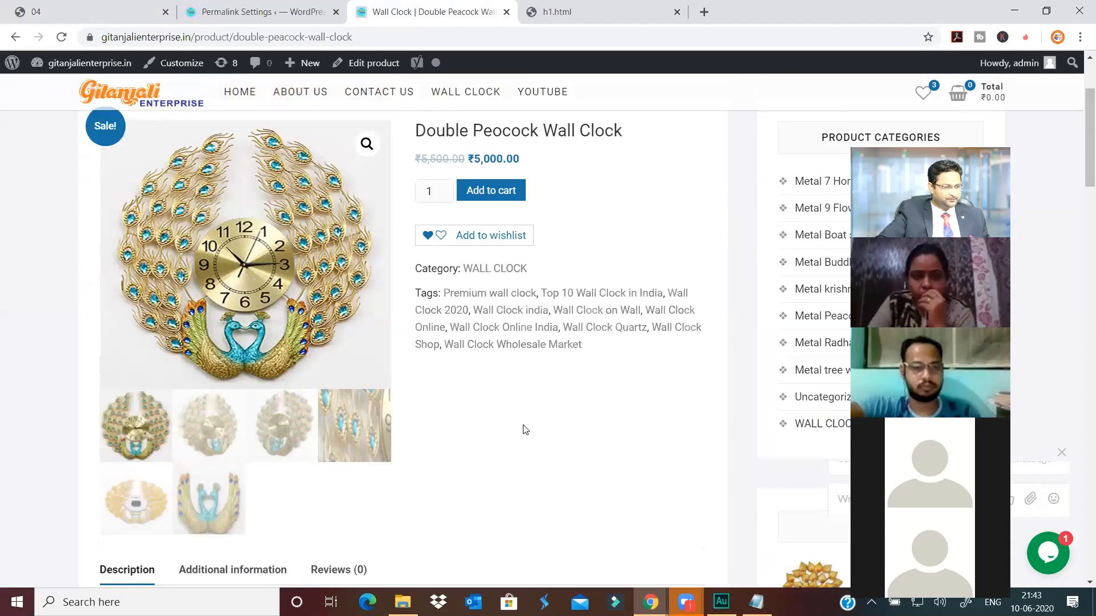
scroll(525, 429, up, 3)
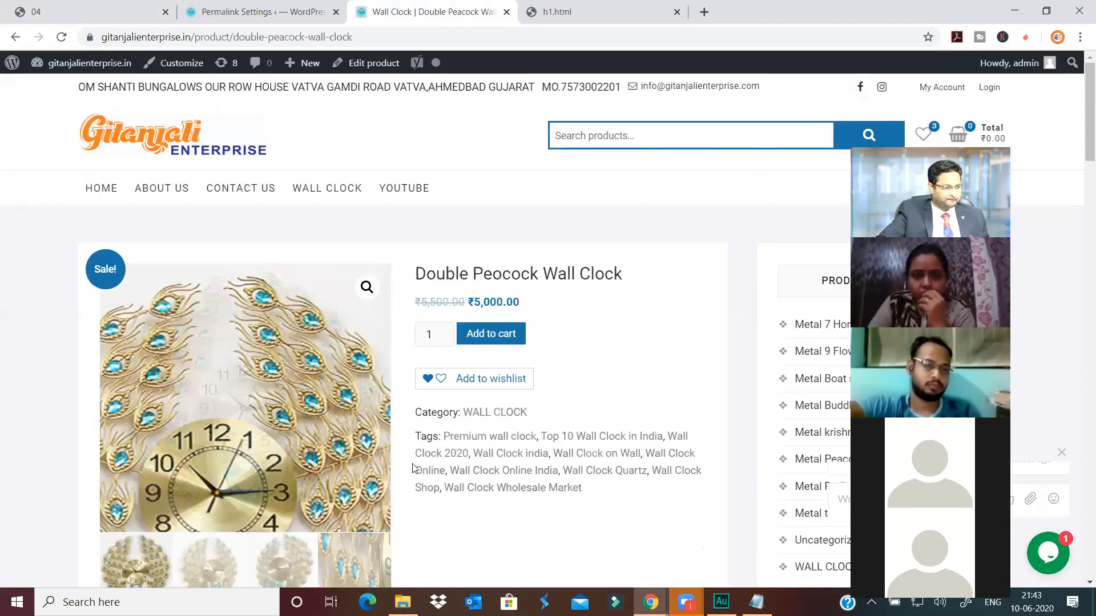
scroll(450, 433, down, 3)
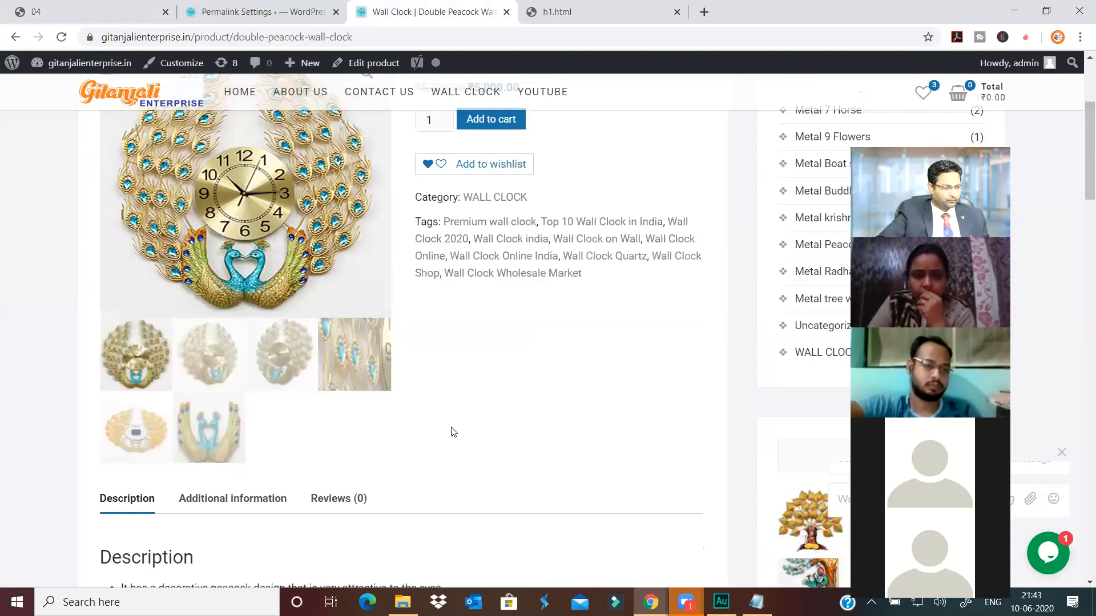
scroll(451, 431, down, 3)
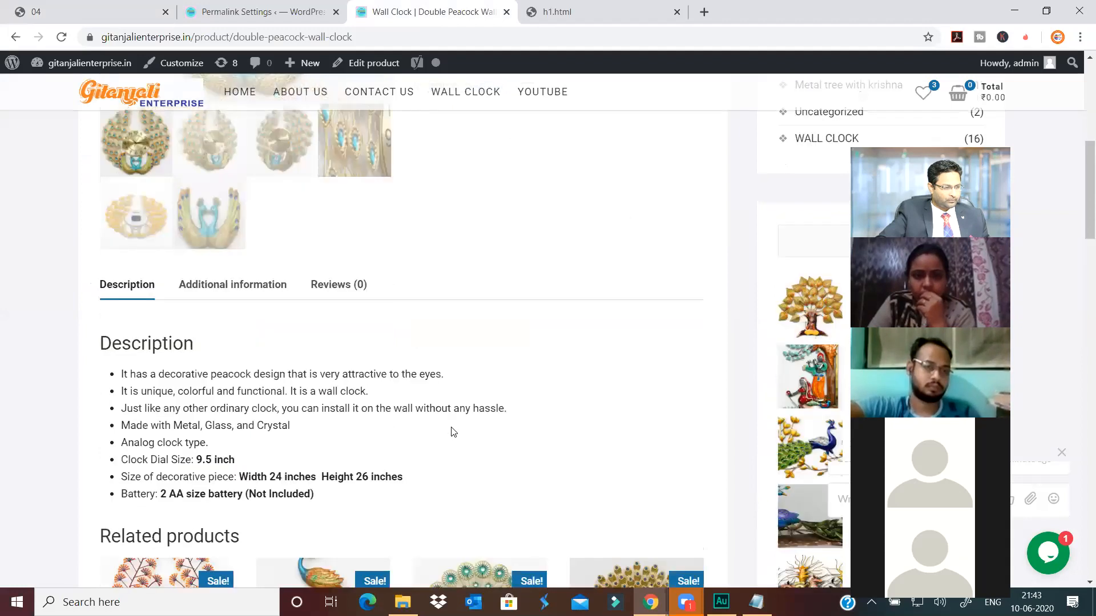
scroll(399, 194, up, 6)
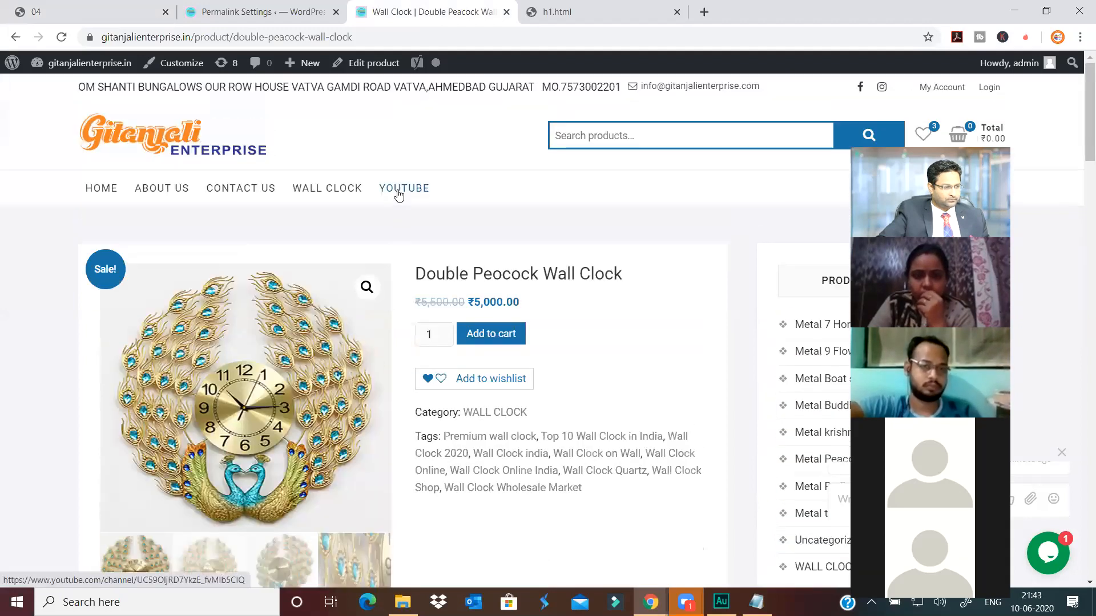
Open the site's YouTube channel link from the Double Peocock Wall Clock page in a new browser tab.
click(399, 194)
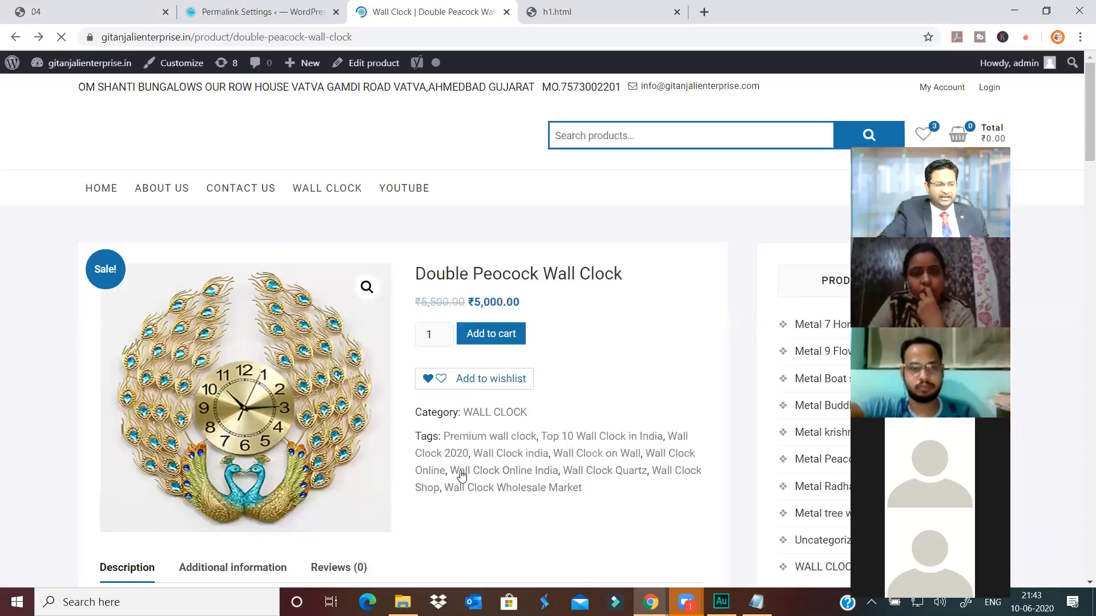
scroll(510, 292, down, 2)
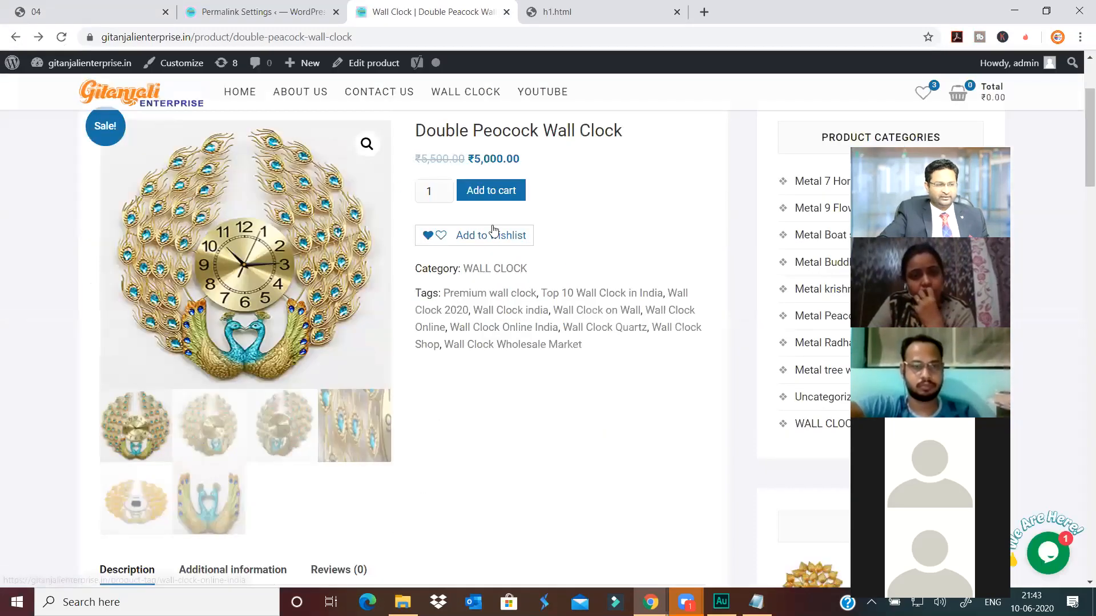
scroll(160, 393, down, 5)
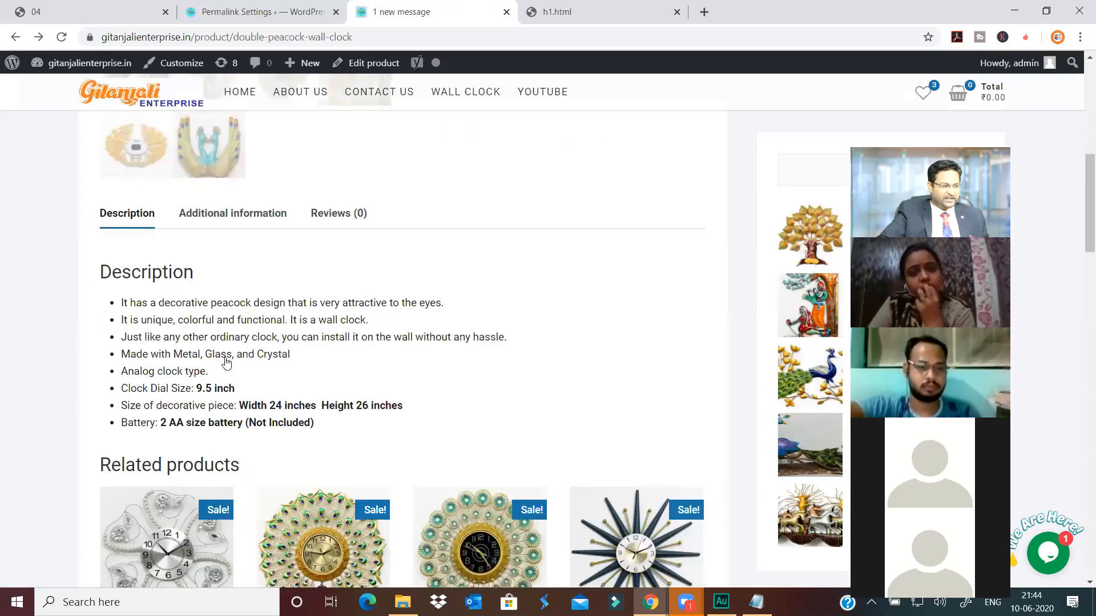
scroll(384, 120, up, 8)
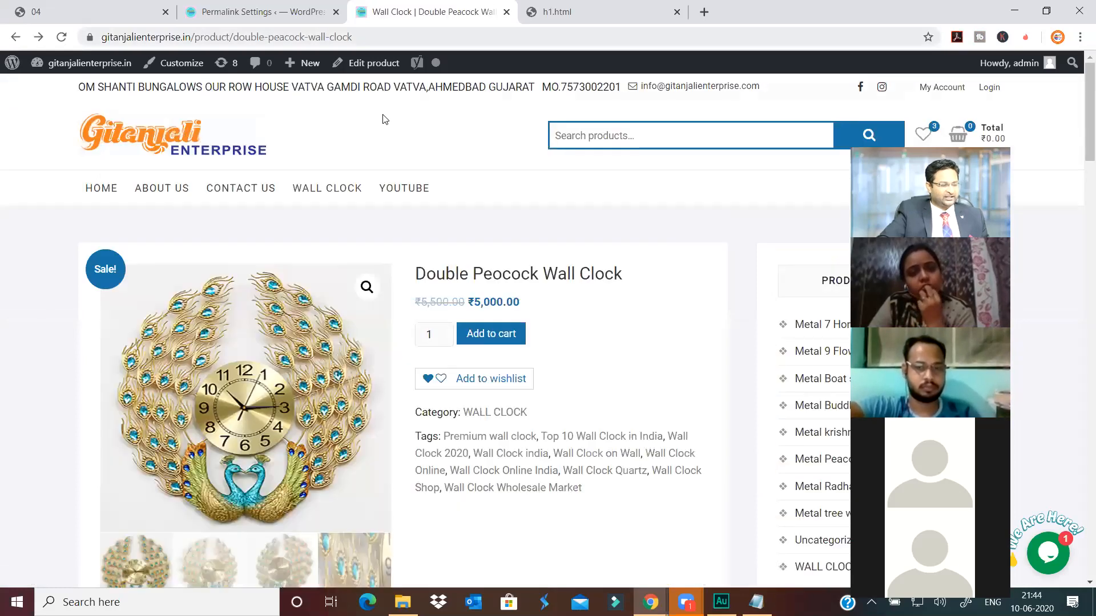
right_click(415, 183)
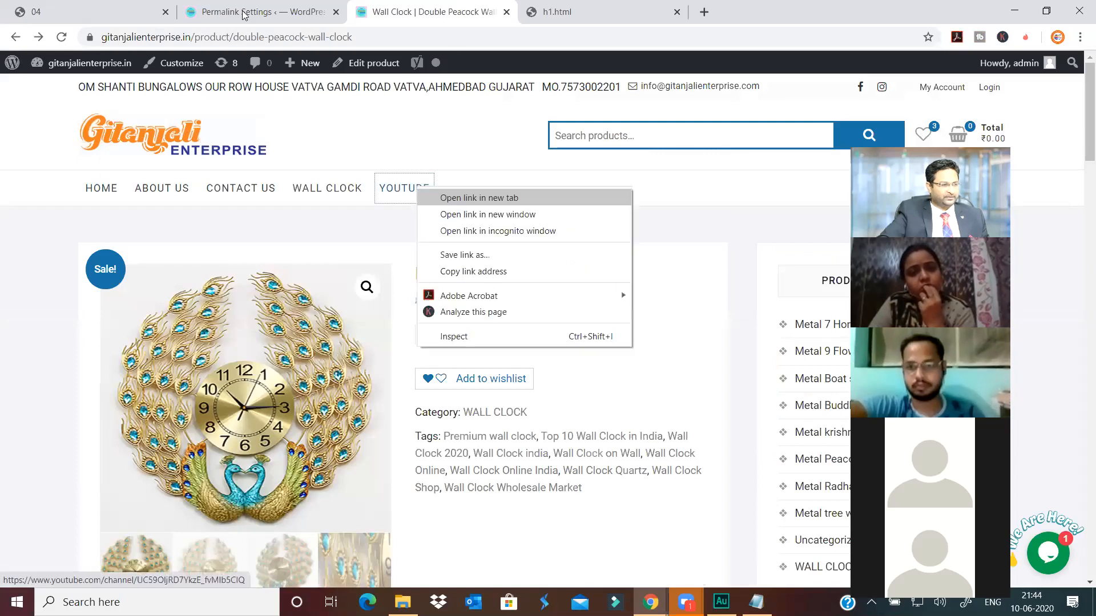
click(451, 195)
Open the list of all products in the site's WordPress admin.
key(ctrl+shift+Tab)
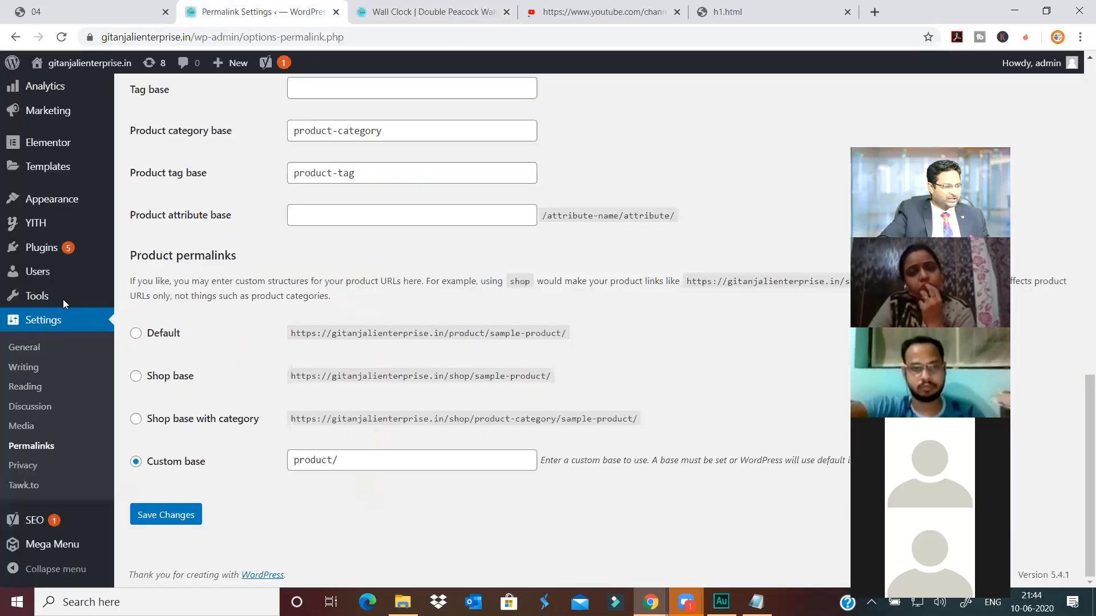
scroll(58, 291, up, 6)
scroll(66, 202, up, 2)
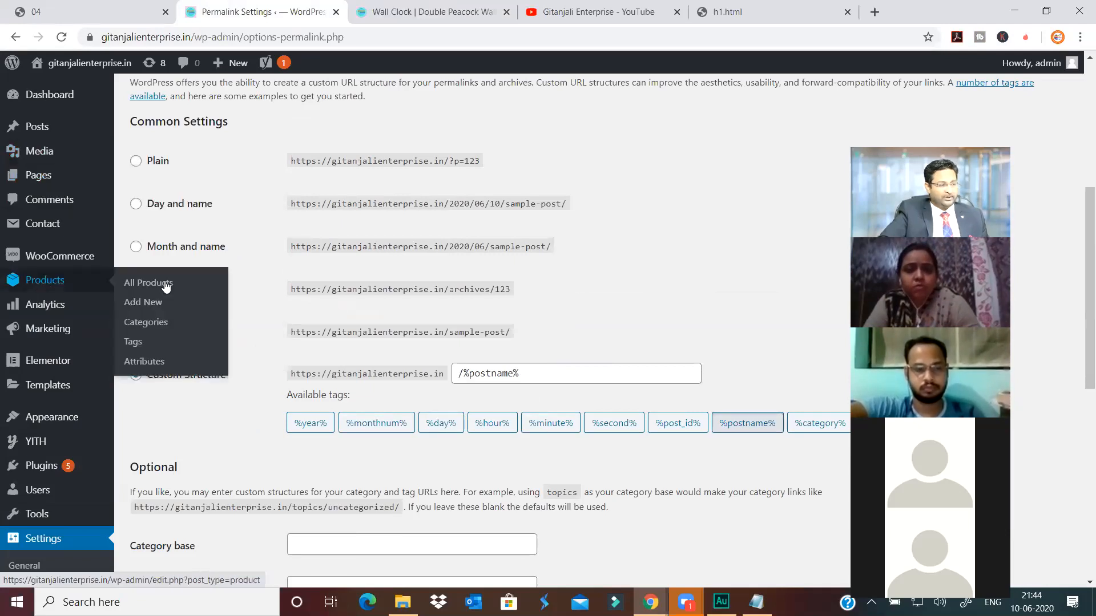
click(165, 285)
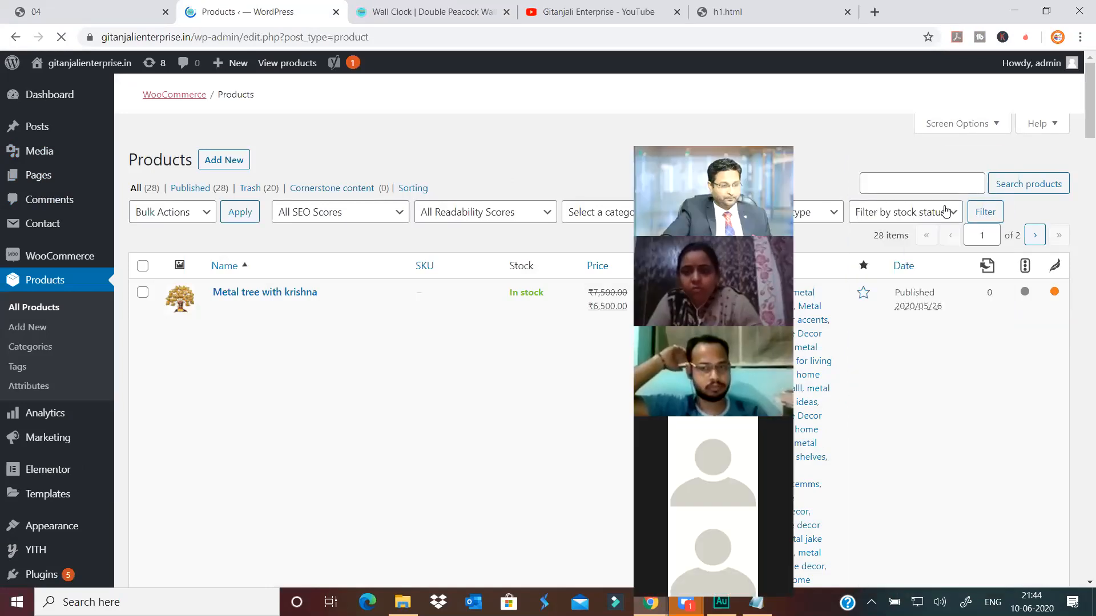
Search the products for "double" and open Double Peocock Wall Clock for editing.
click(926, 313)
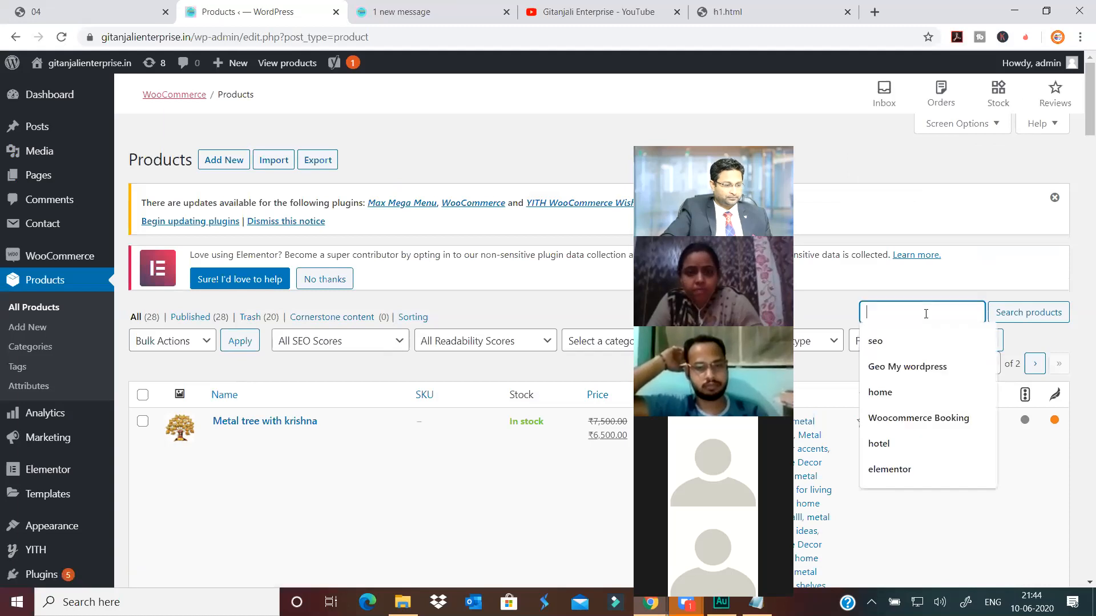
text(d)
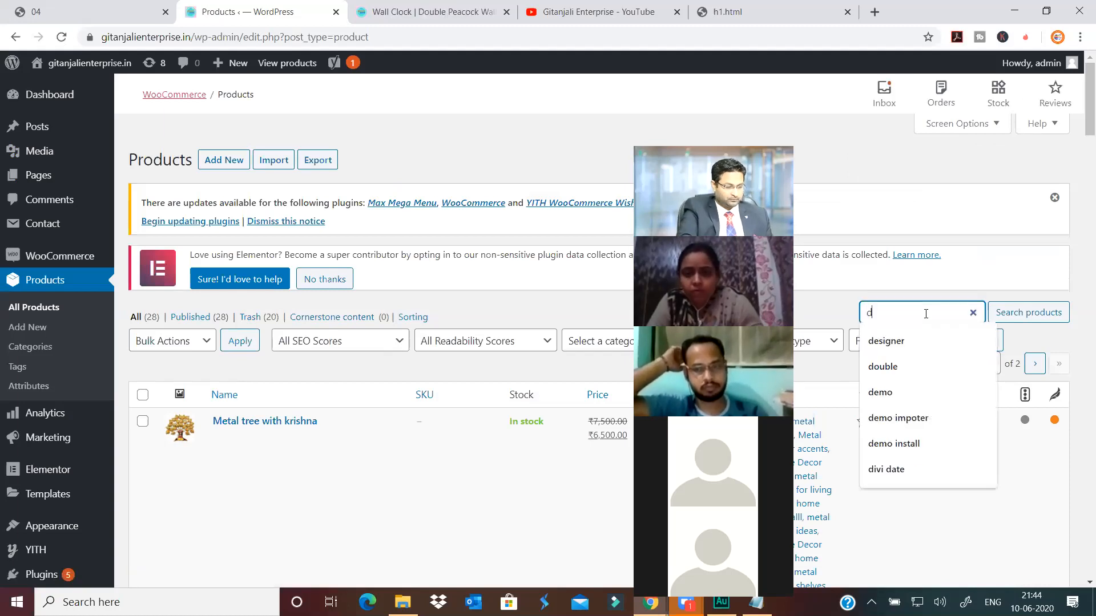
text(ouble)
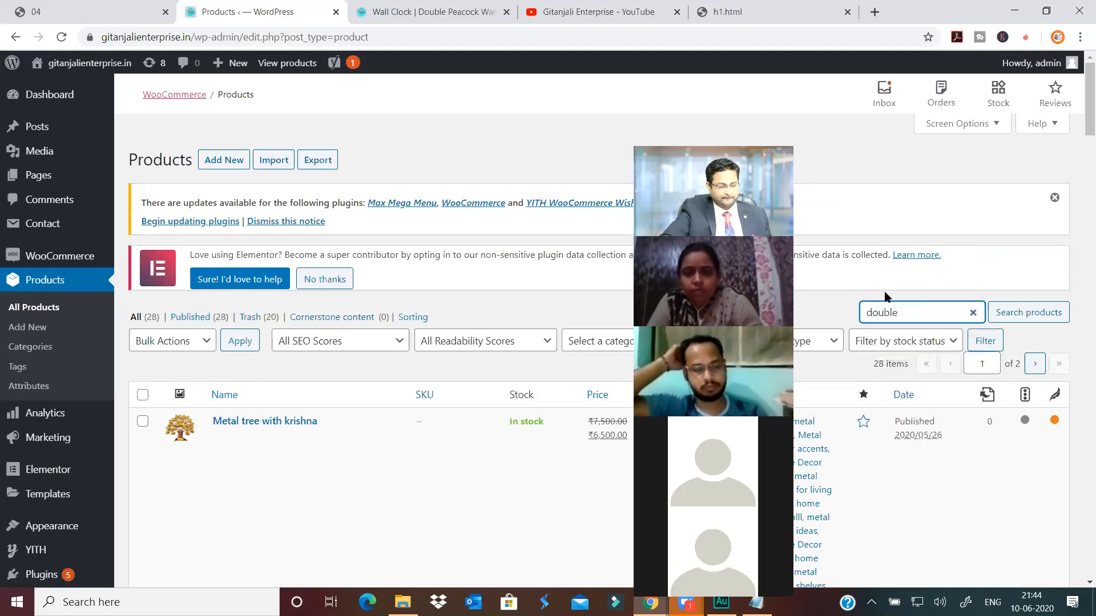
key(Return)
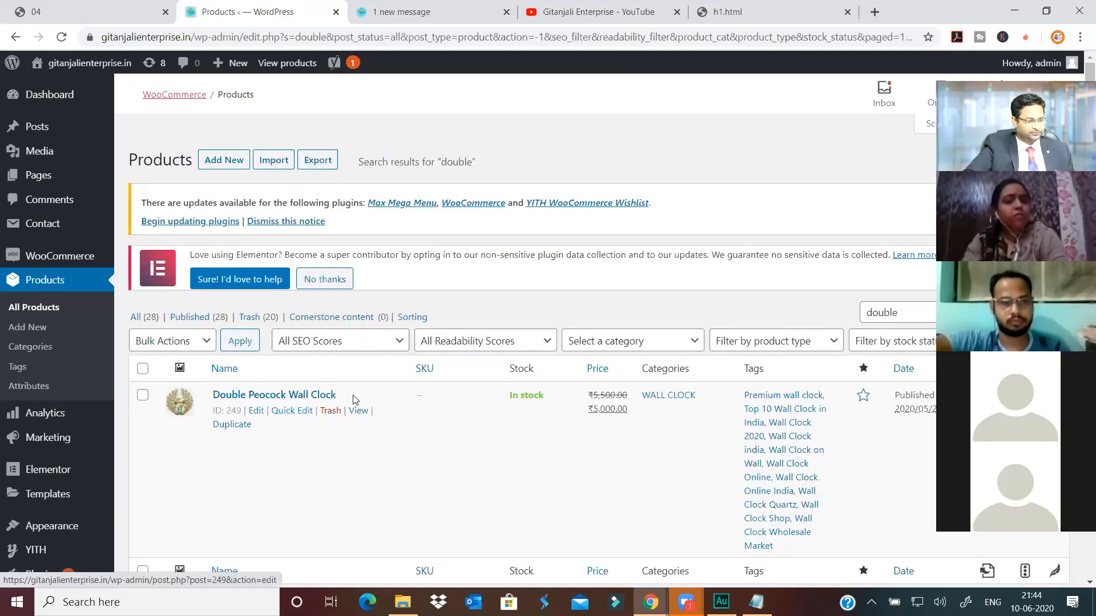
key(Return)
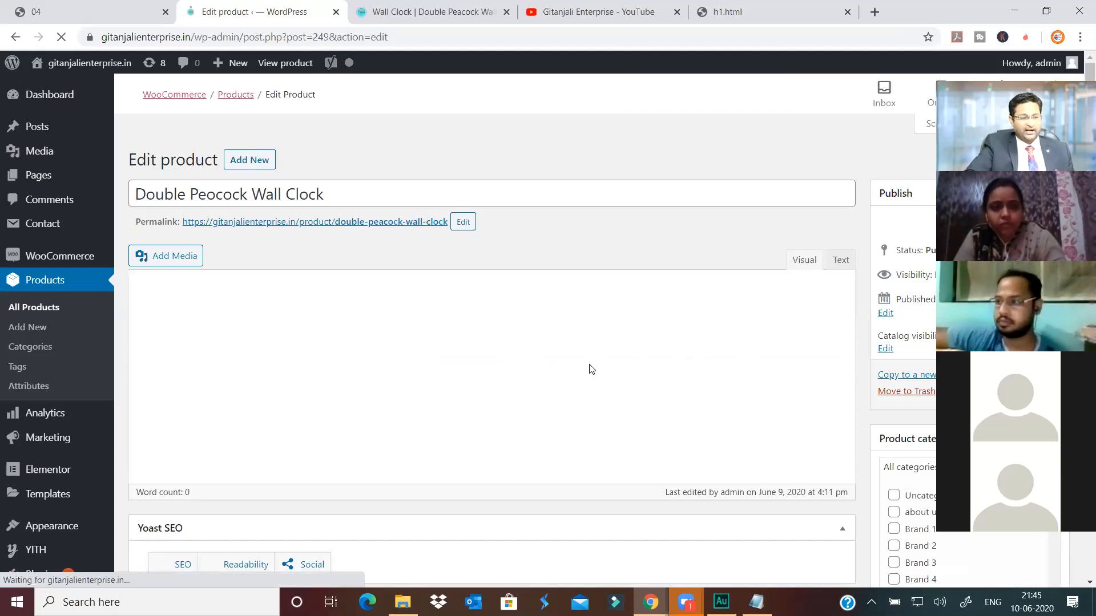
Compare the end of the Double Peocock Wall Clock description in the editor with the Description section on its live page.
scroll(590, 371, down, 3)
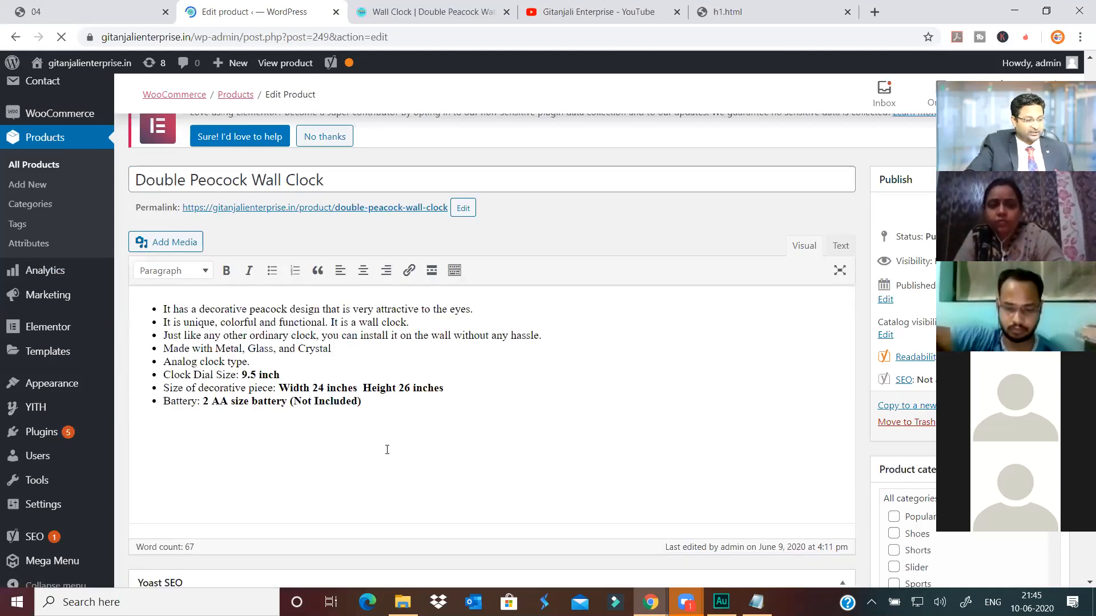
click(384, 432)
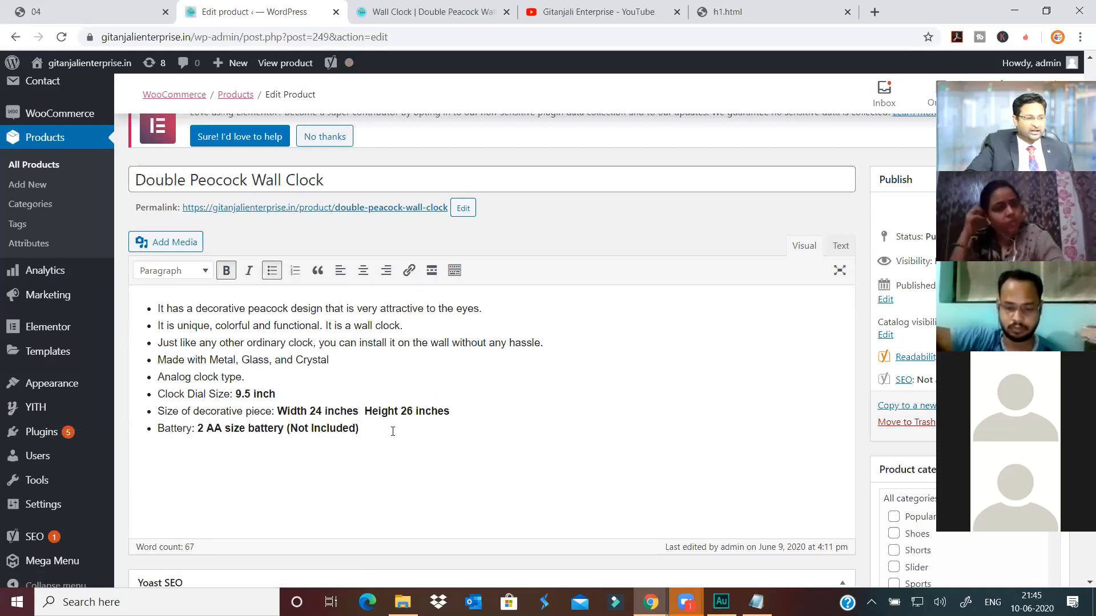
click(437, 12)
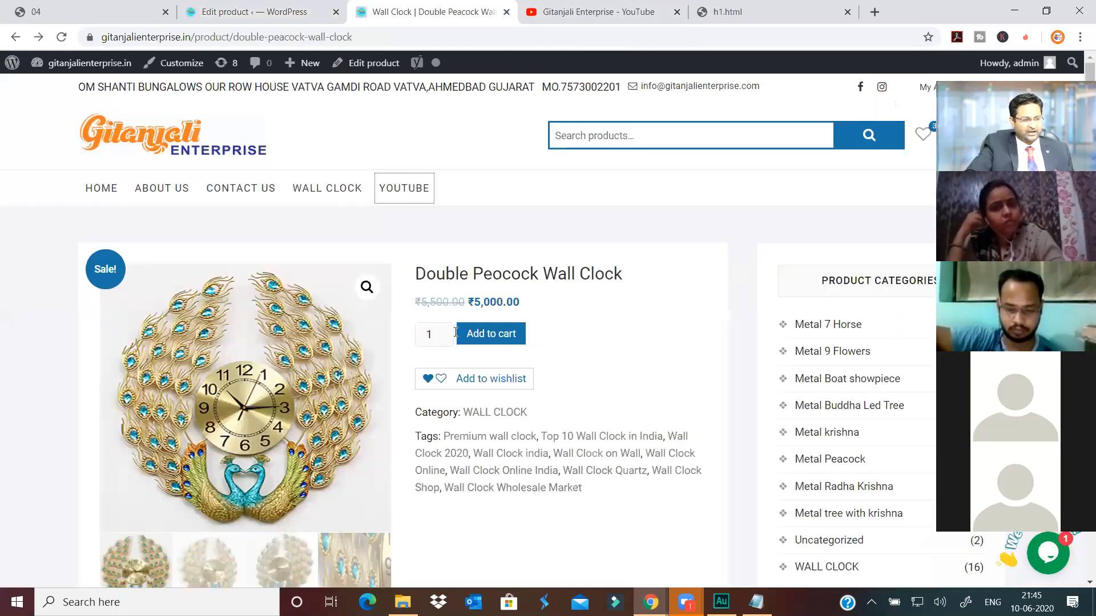
scroll(223, 508, down, 5)
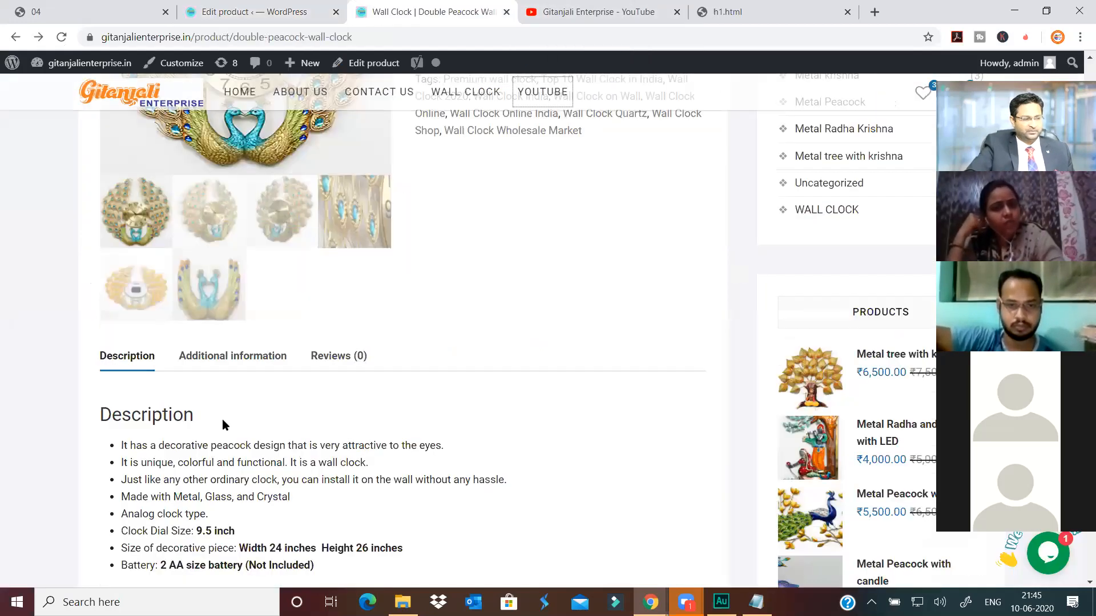
scroll(264, 375, down, 2)
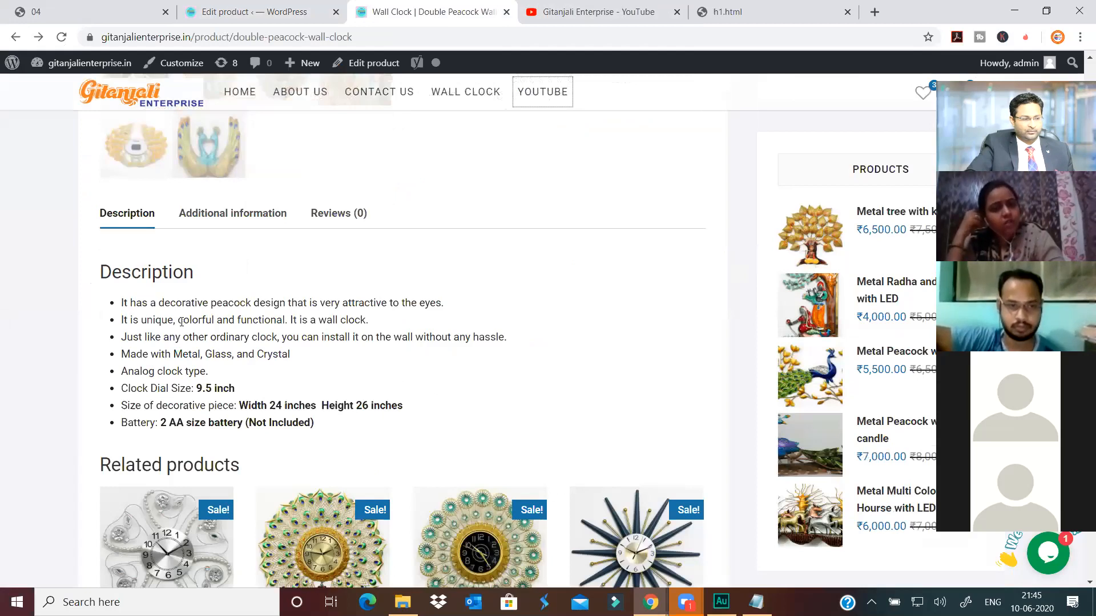
scroll(220, 368, up, 5)
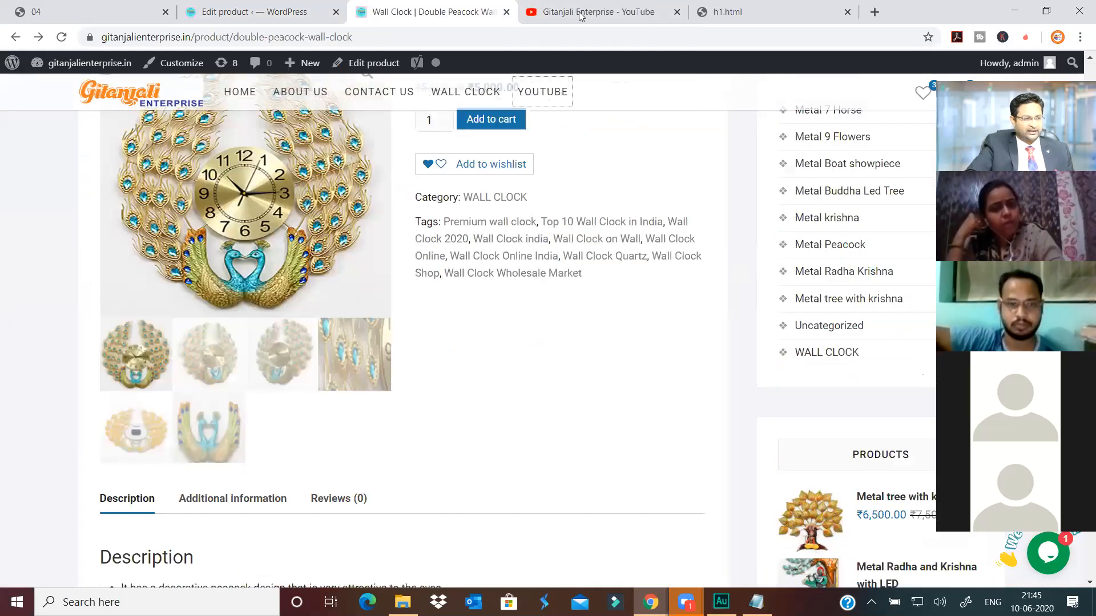
key(ctrl+Tab)
Add the line "Check Product Video" outside the bullet list, below the Battery item of the product description.
click(247, 12)
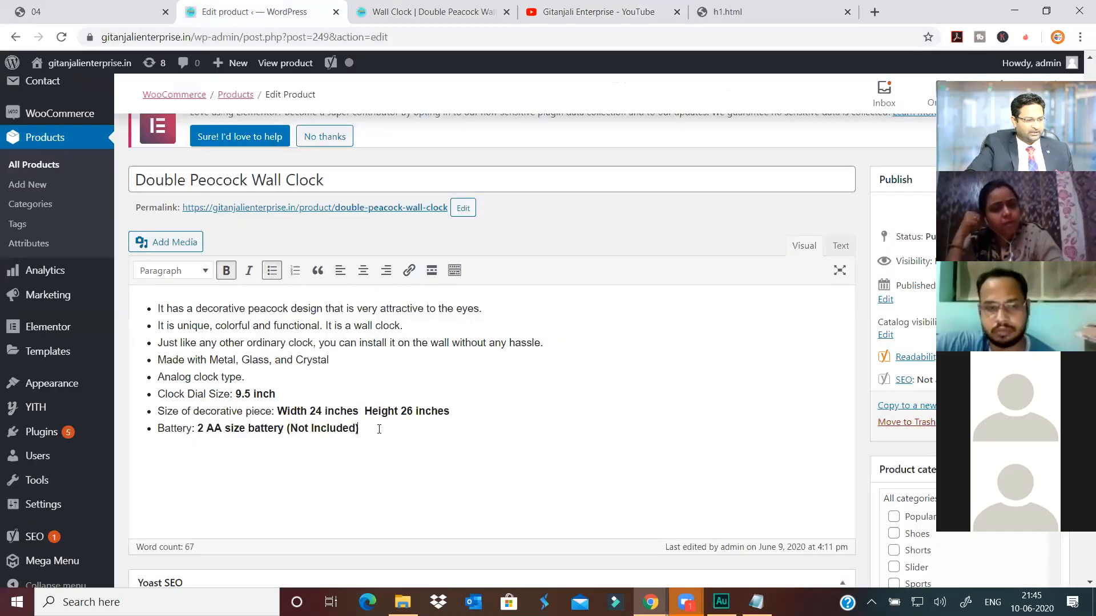
key(Return)
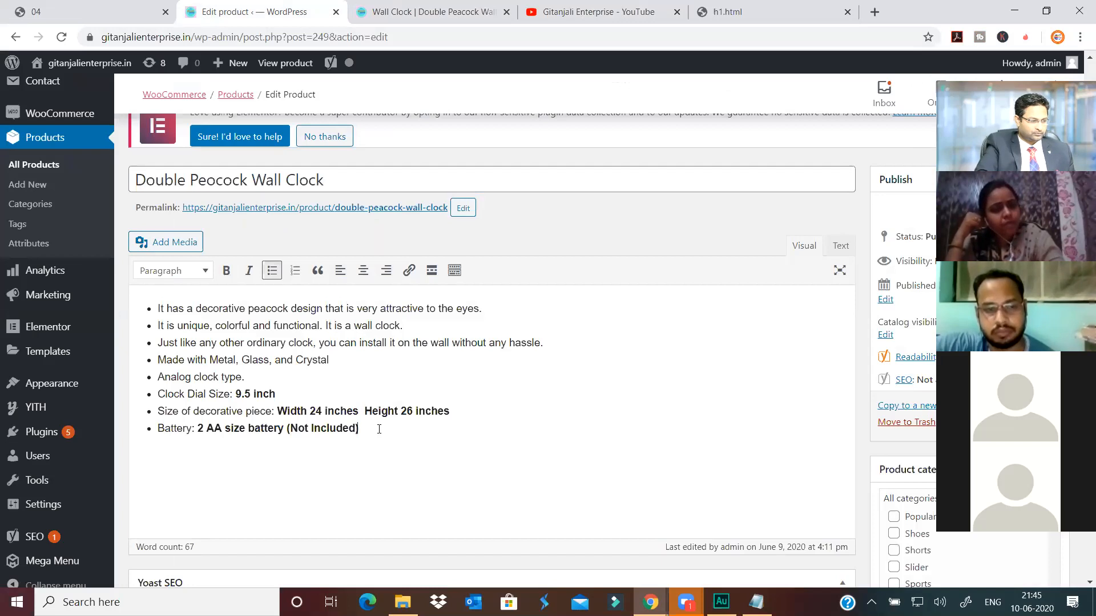
key(Return)
key(Return)
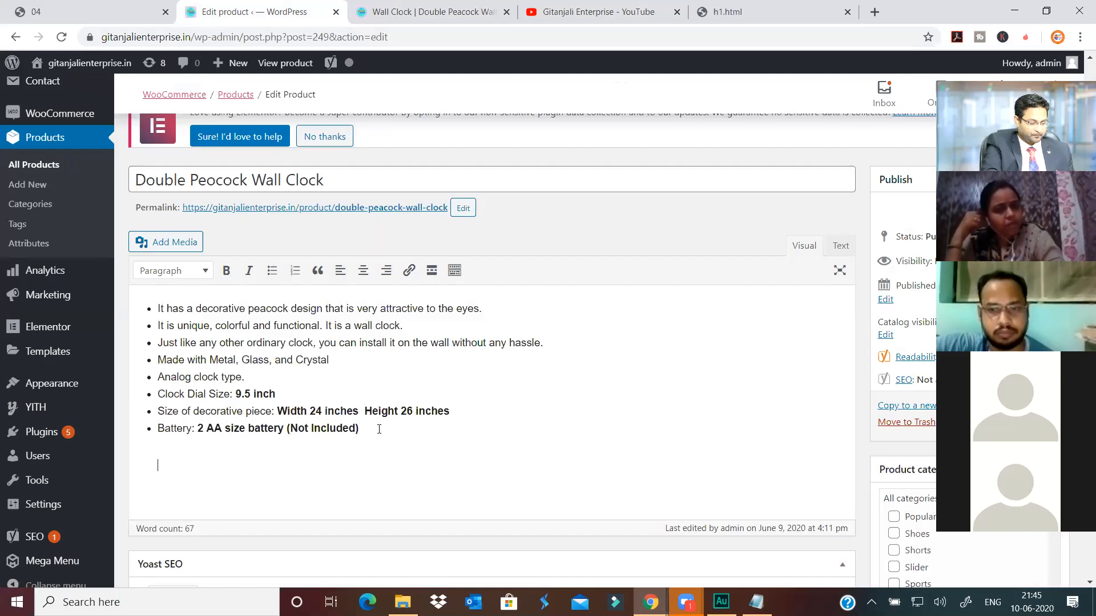
text(Check )
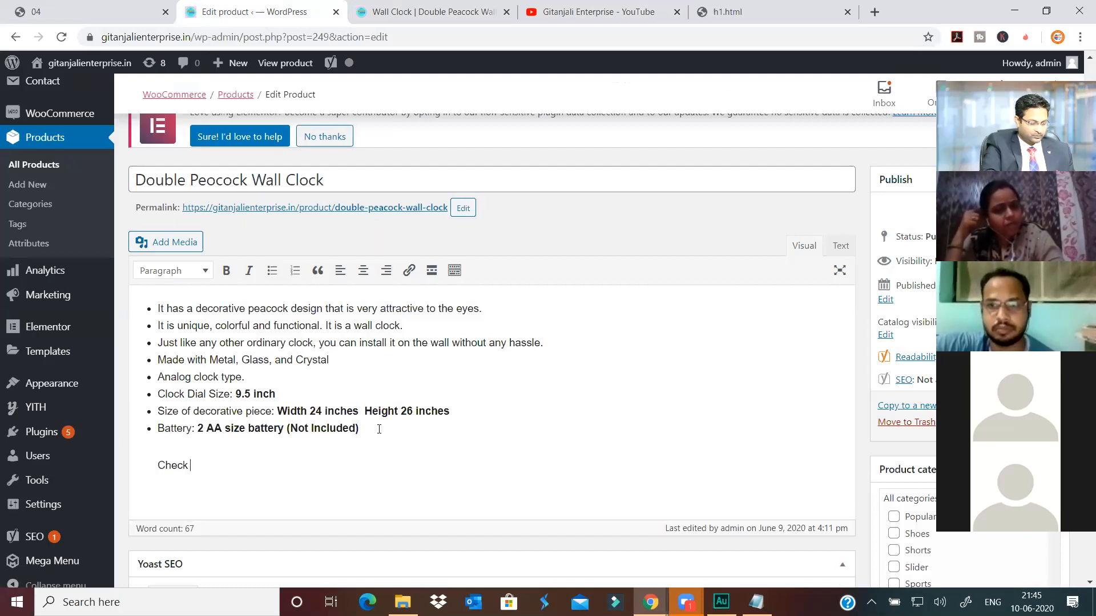
text(V)
key(BackSpace)
text(P)
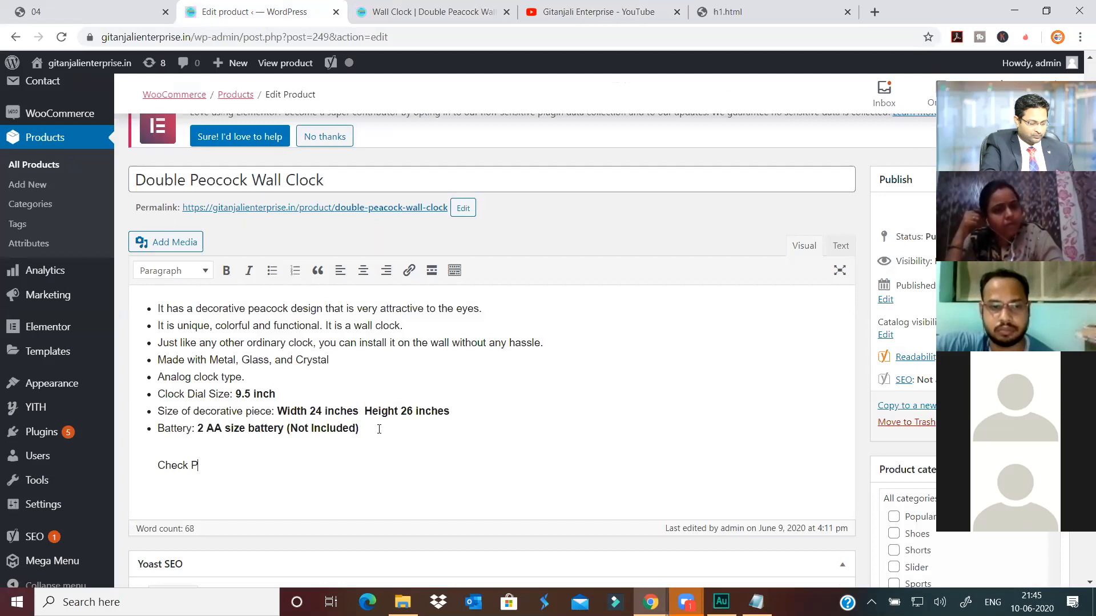
text(roduct V)
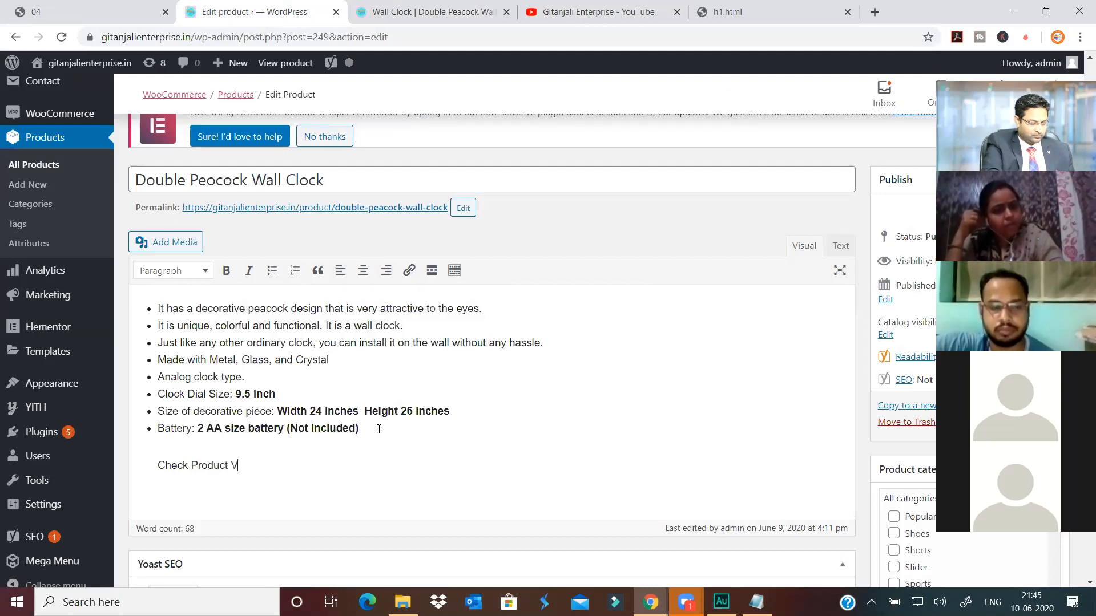
text(ideo)
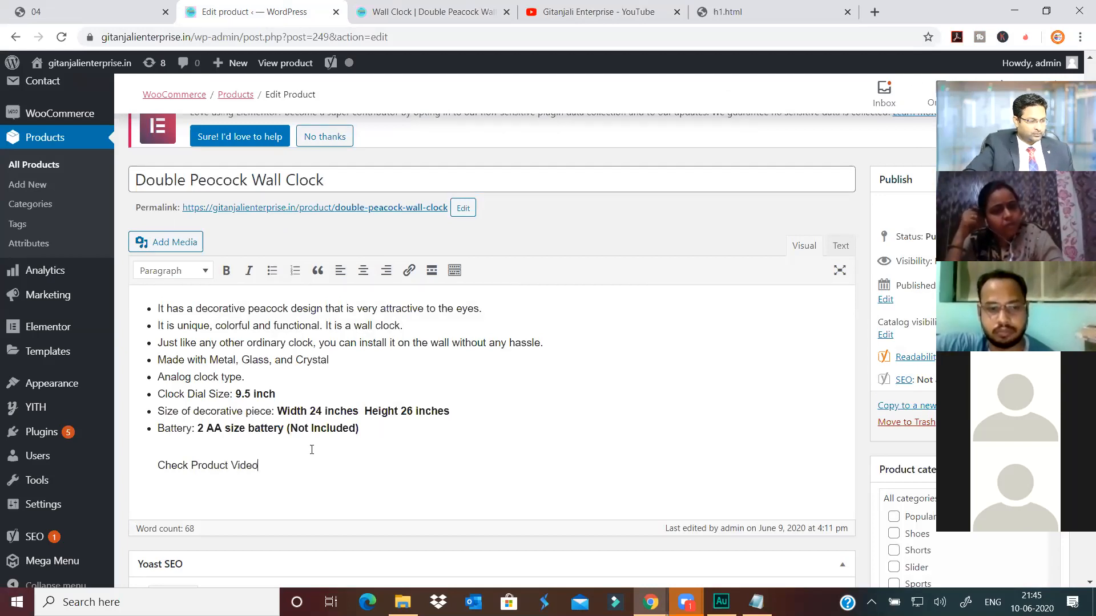
Make the "Check Product Video" line bold and start a new paragraph below it.
key(shift+Home)
click(226, 270)
key(ctrl+b)
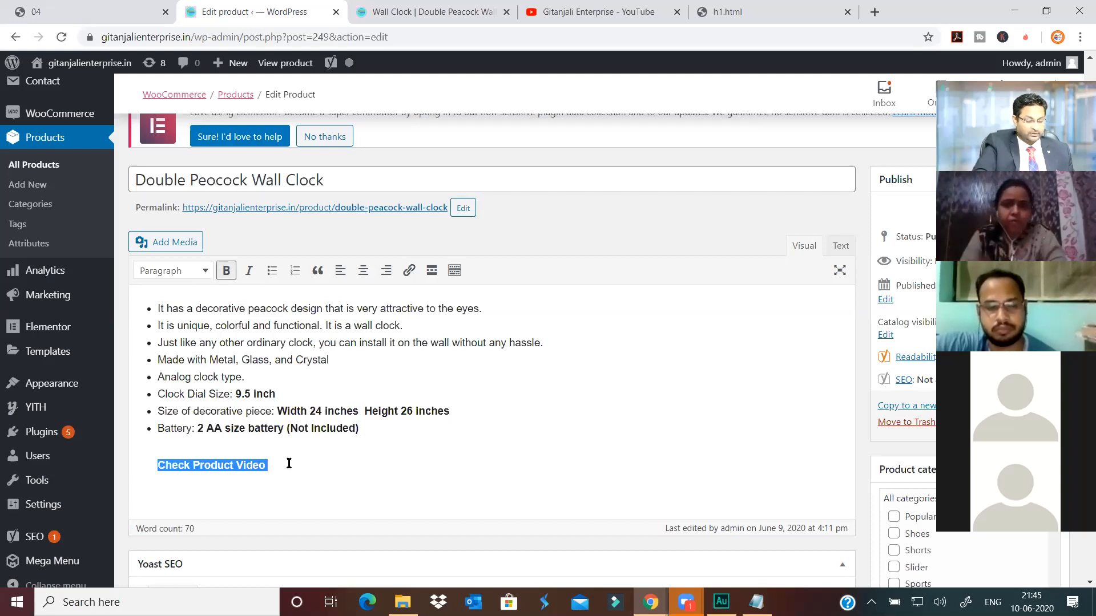
click(289, 463)
key(Return)
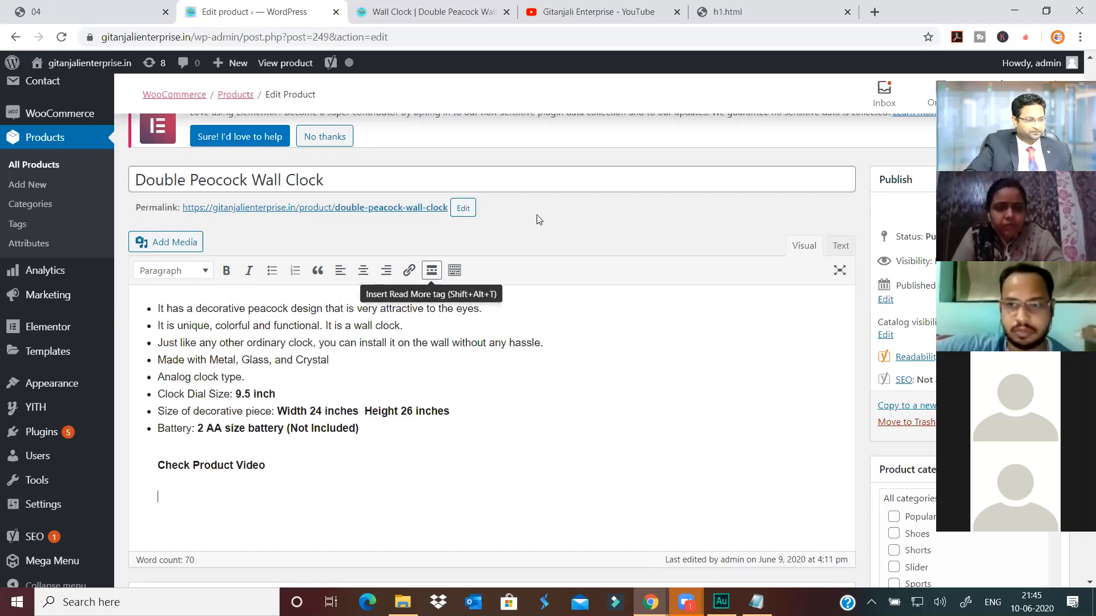
Copy the embed code of the Home Decorative Tree video from the Gitanjali Enterprise YouTube channel and return to the product editor.
click(598, 18)
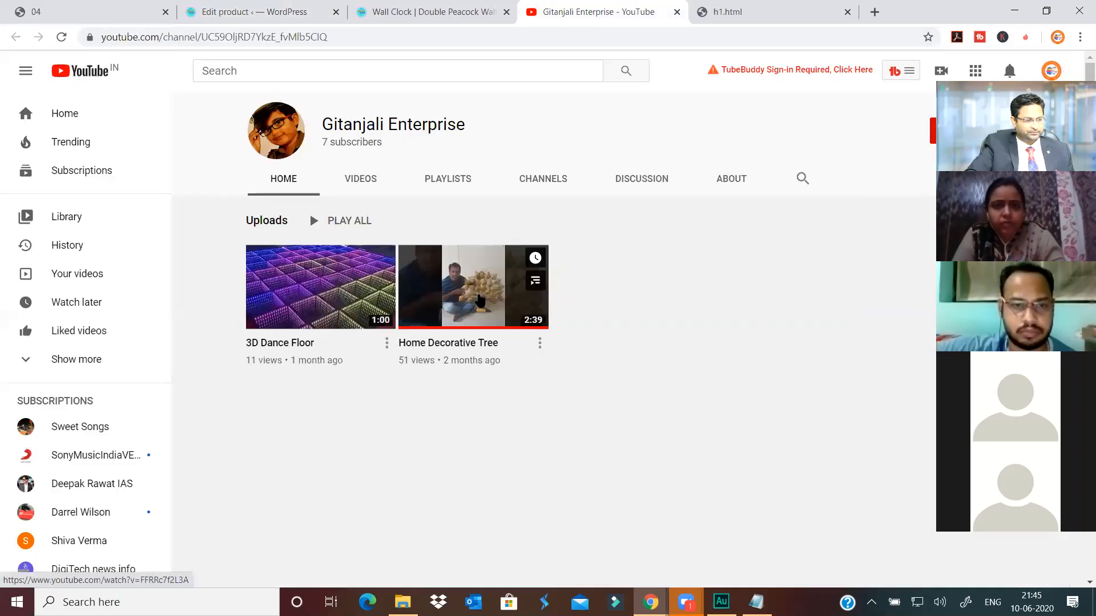
click(479, 299)
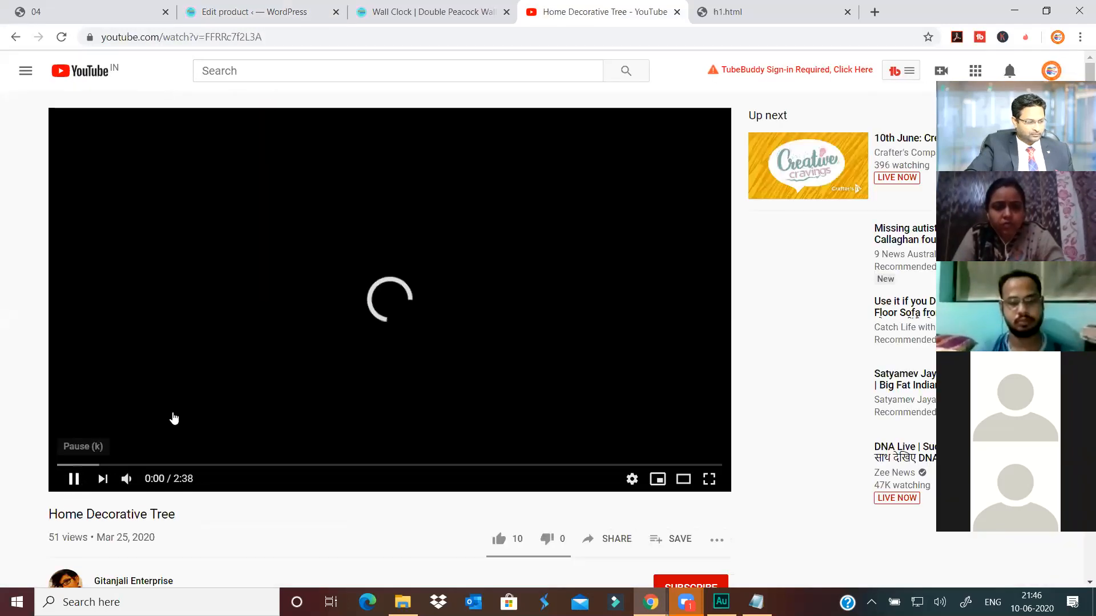
click(174, 420)
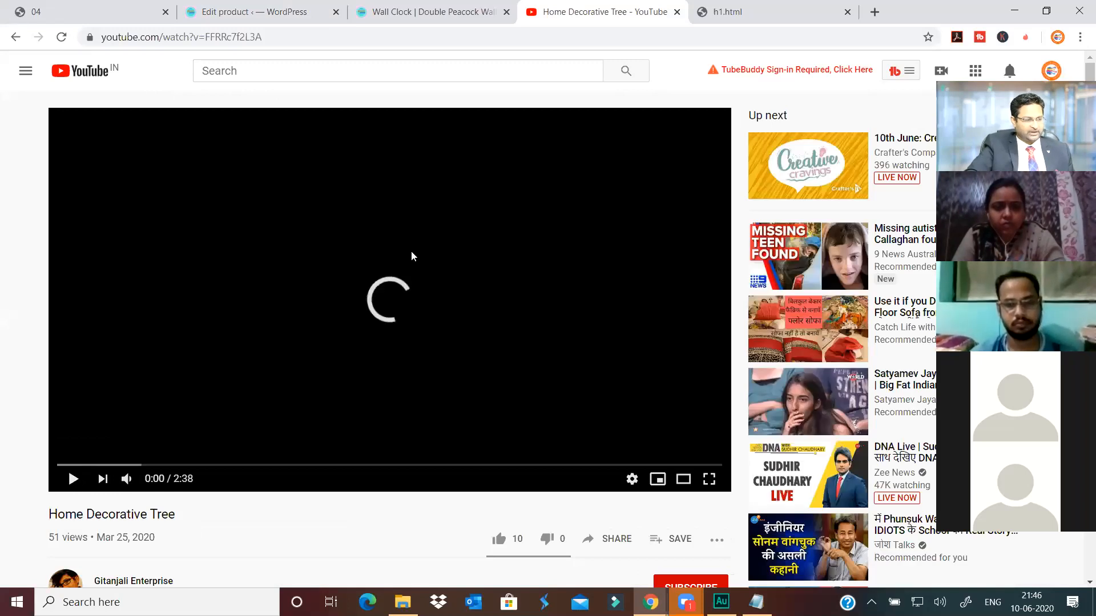
right_click(412, 252)
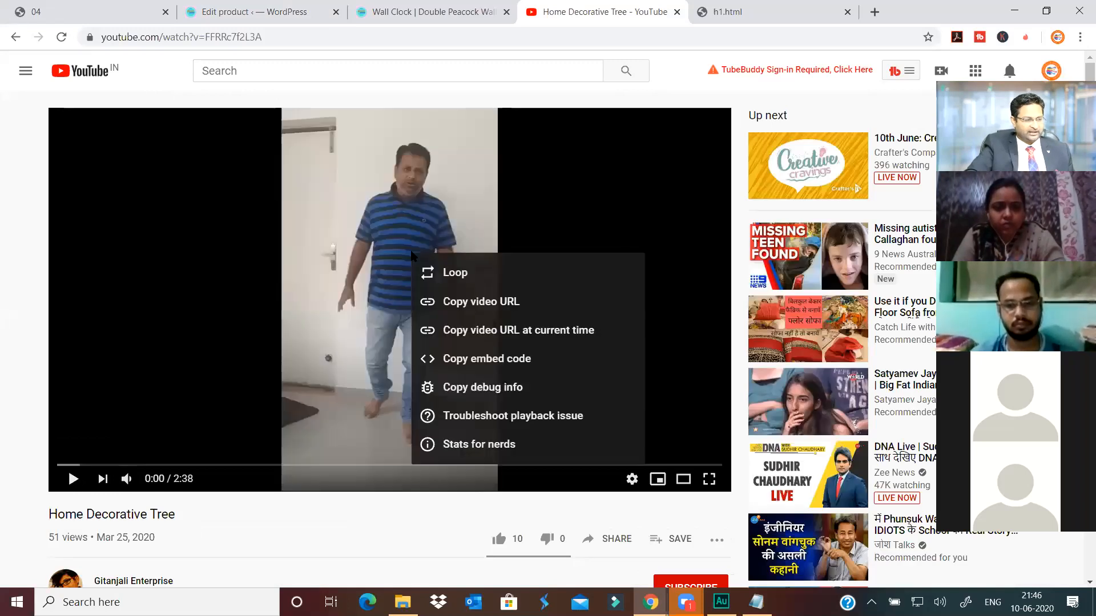
click(495, 364)
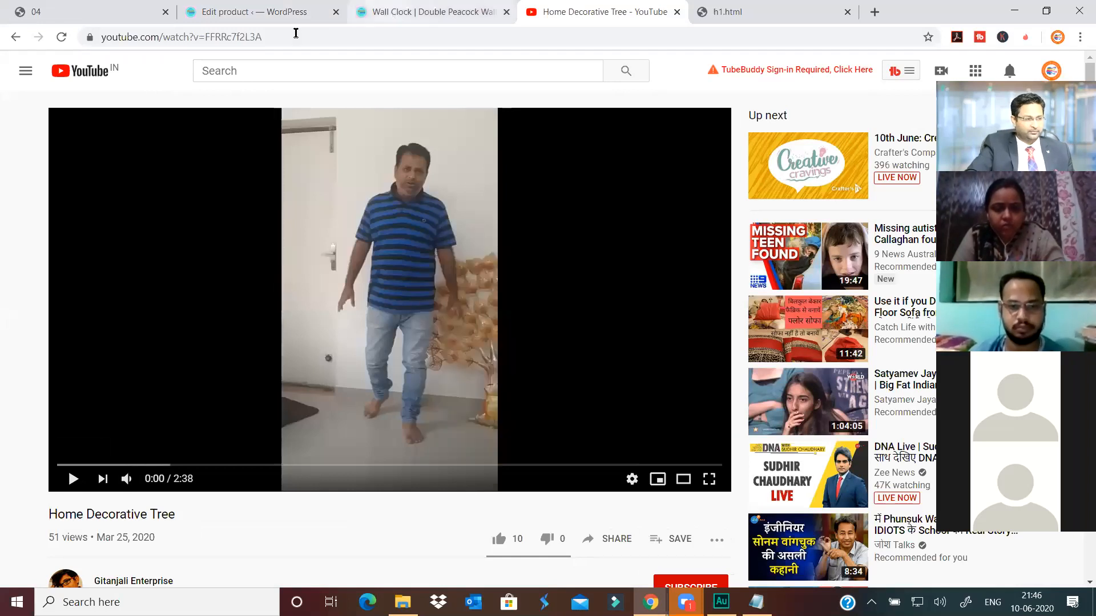
click(394, 13)
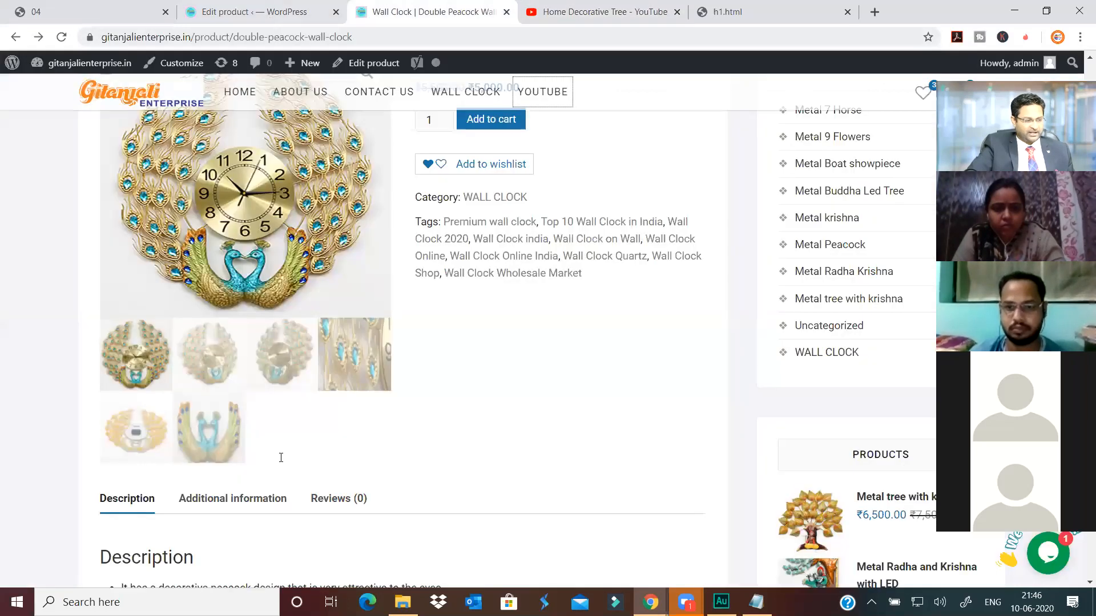
key(ctrl+shift+Tab)
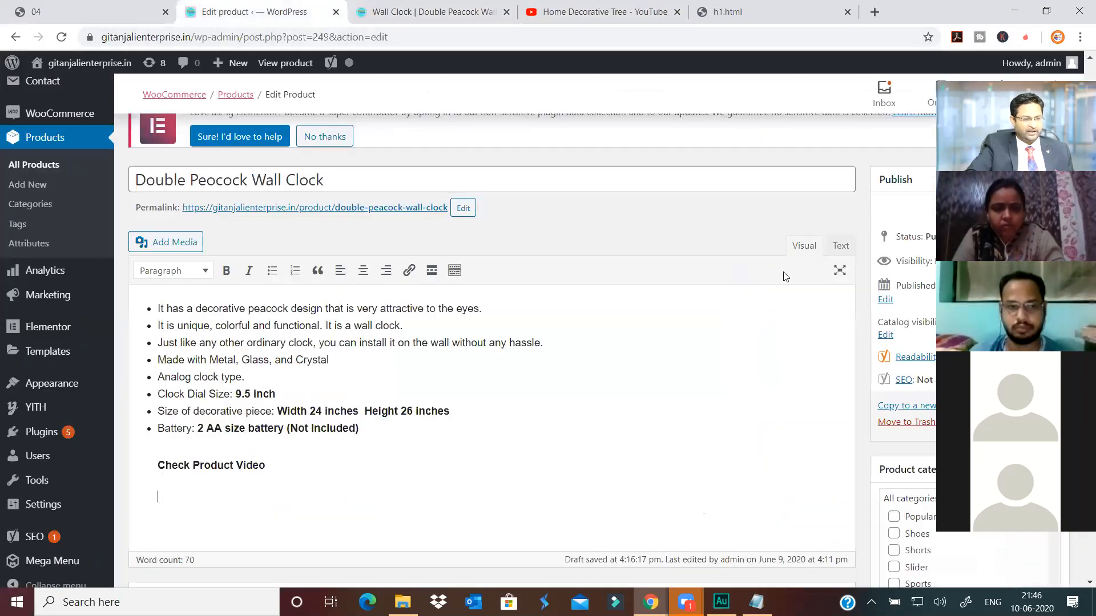
In the description's HTML source, add a <br> after the "Check Product Video" line and paste the YouTube iframe embed code below it.
click(840, 247)
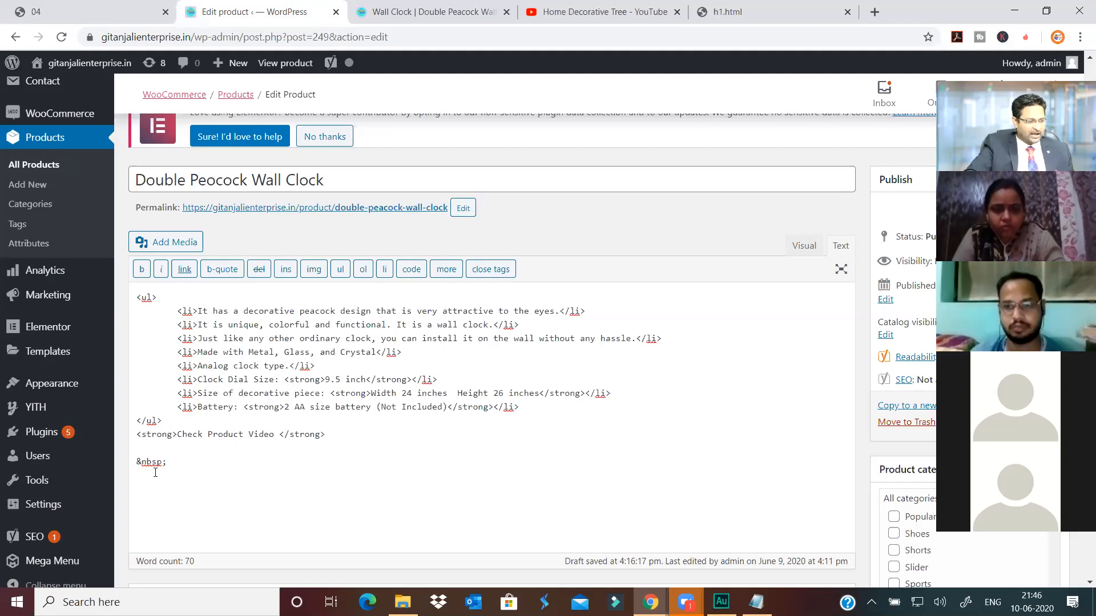
drag(131, 469, 168, 463)
click(338, 436)
text(<br>)
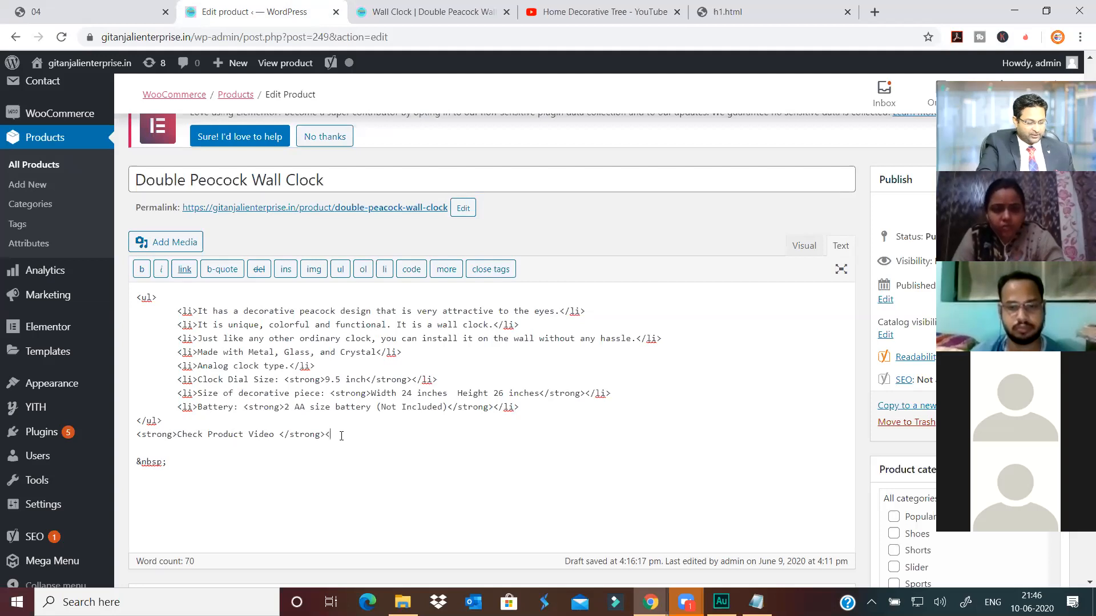
key(Return)
key(Return)
key(Return)
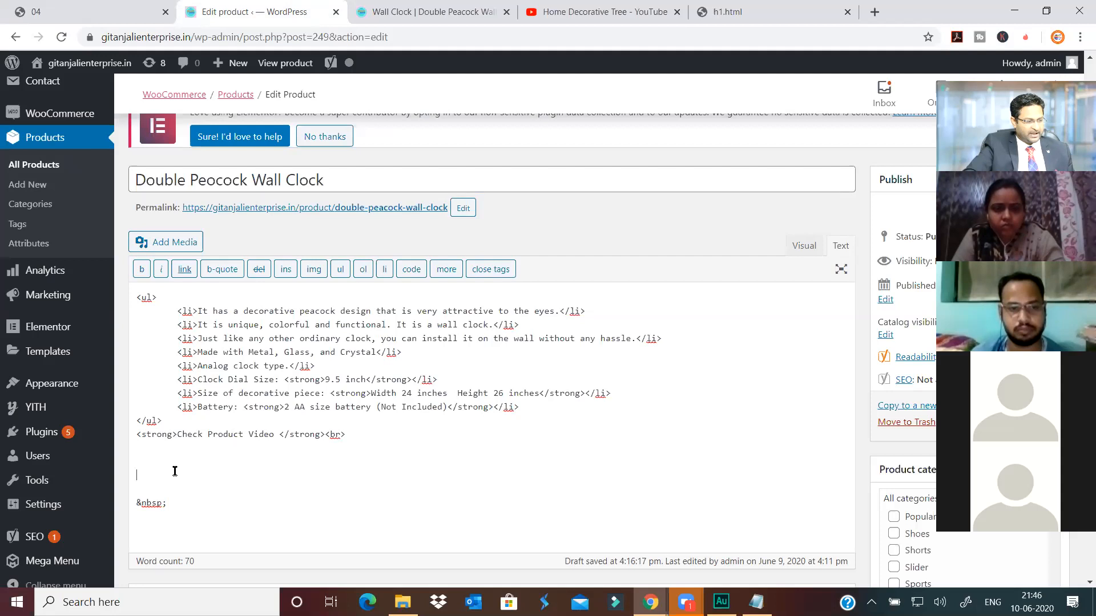
key(ctrl+v)
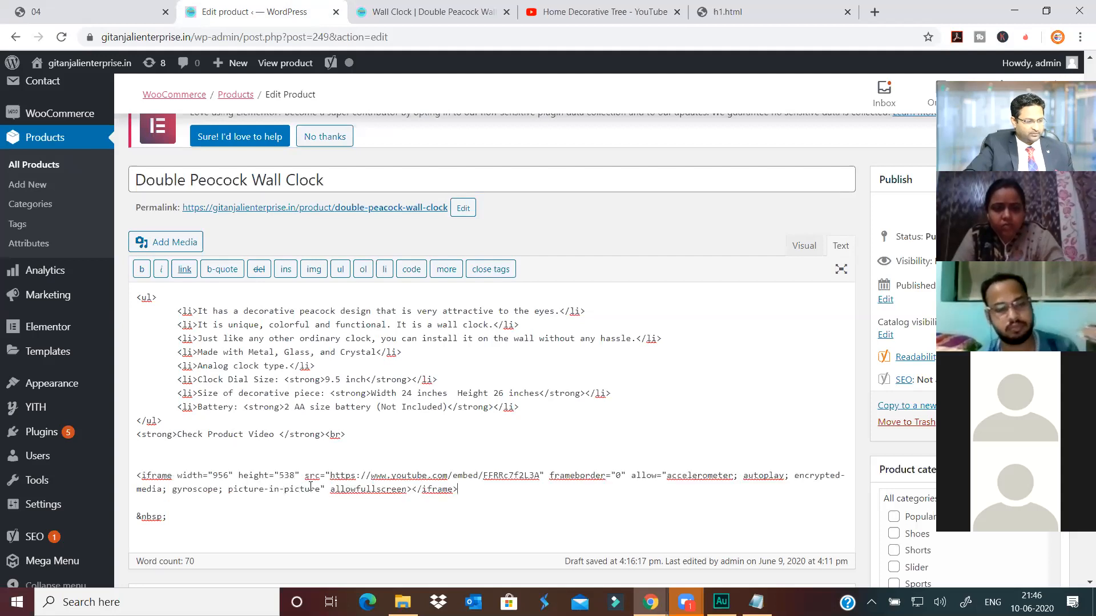
Check the embedded Home Decorative Tree video in the visual view of the description and update the product.
click(805, 247)
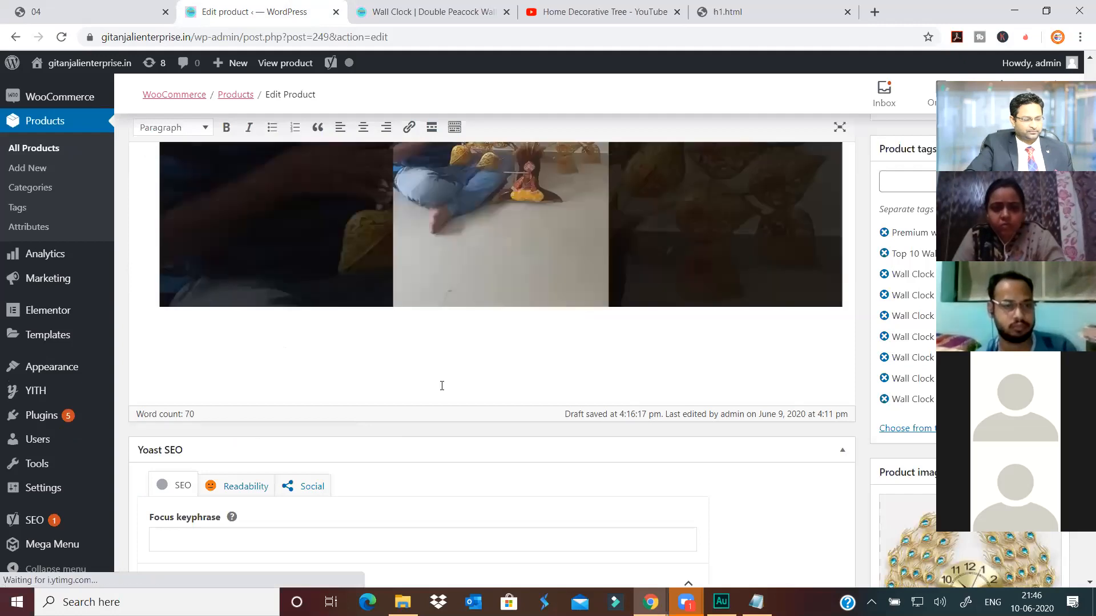
scroll(441, 386, up, 3)
scroll(441, 386, up, 4)
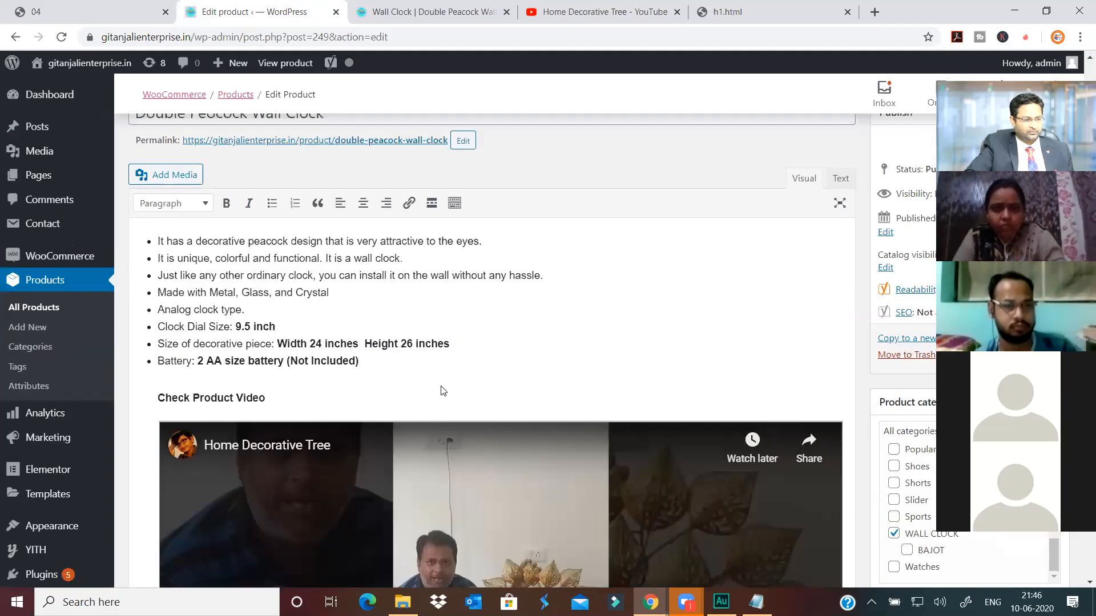
scroll(441, 385, down, 5)
scroll(441, 391, up, 2)
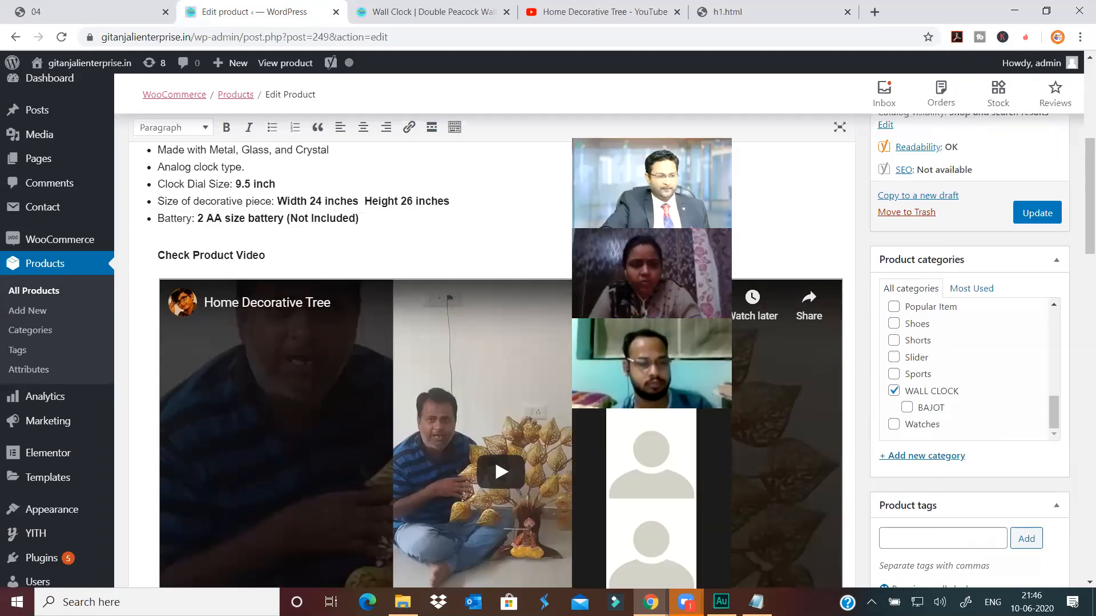
click(1037, 213)
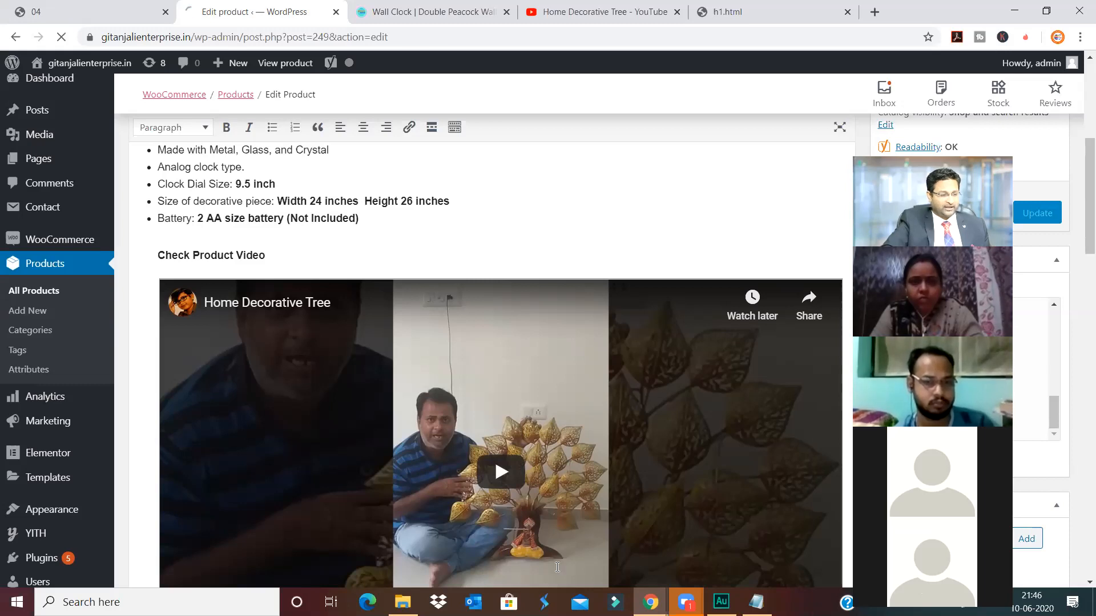
Reload the live Double Peocock Wall Clock page and examine the embedded video in its Description section.
click(434, 14)
click(62, 37)
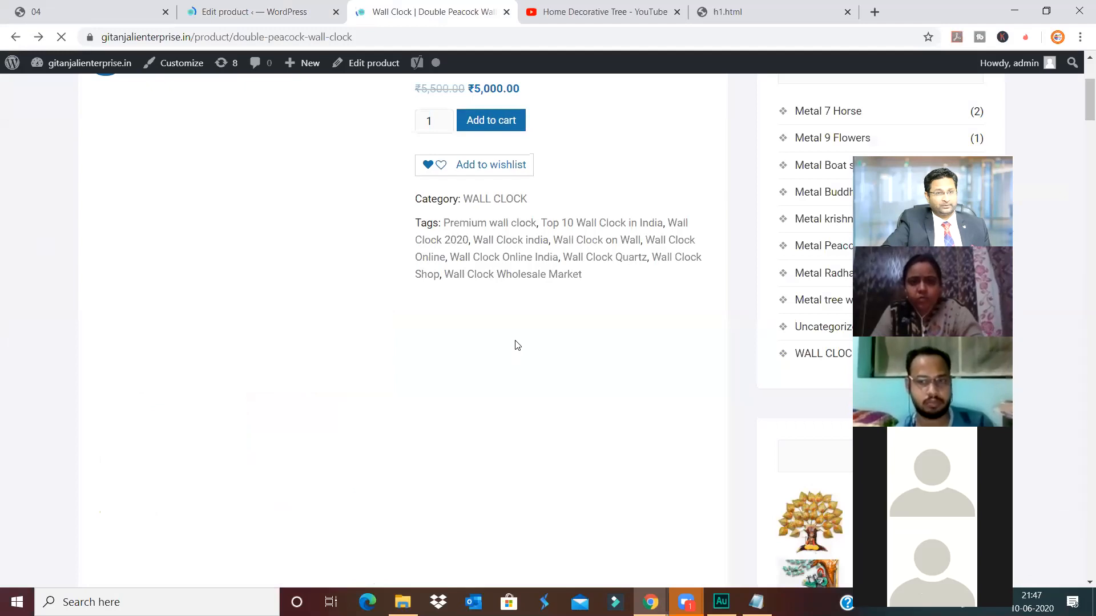
scroll(535, 371, down, 5)
scroll(535, 372, down, 5)
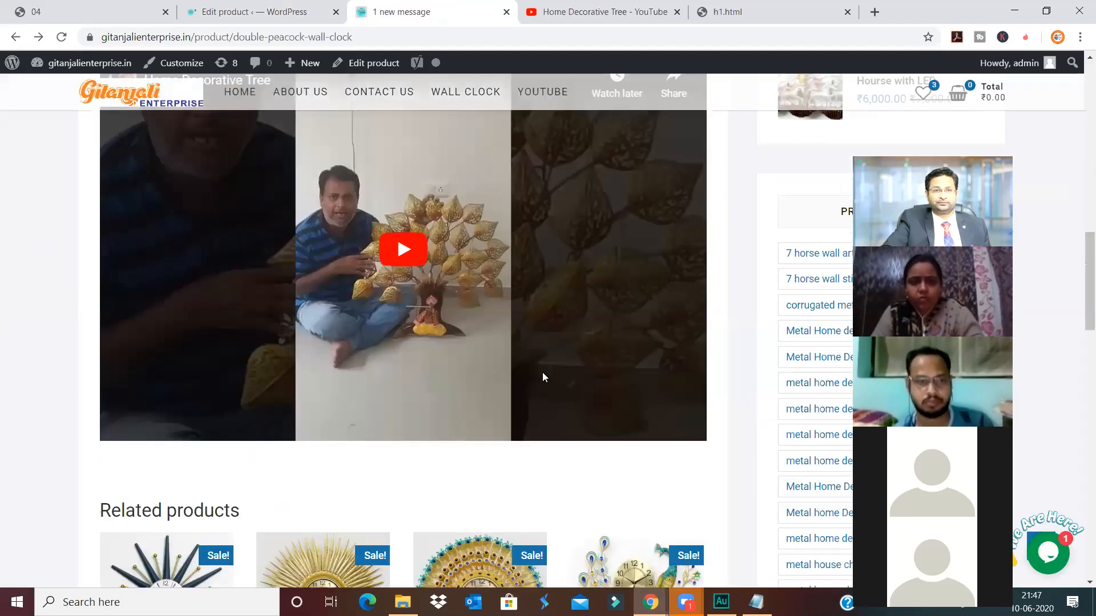
scroll(543, 377, up, 8)
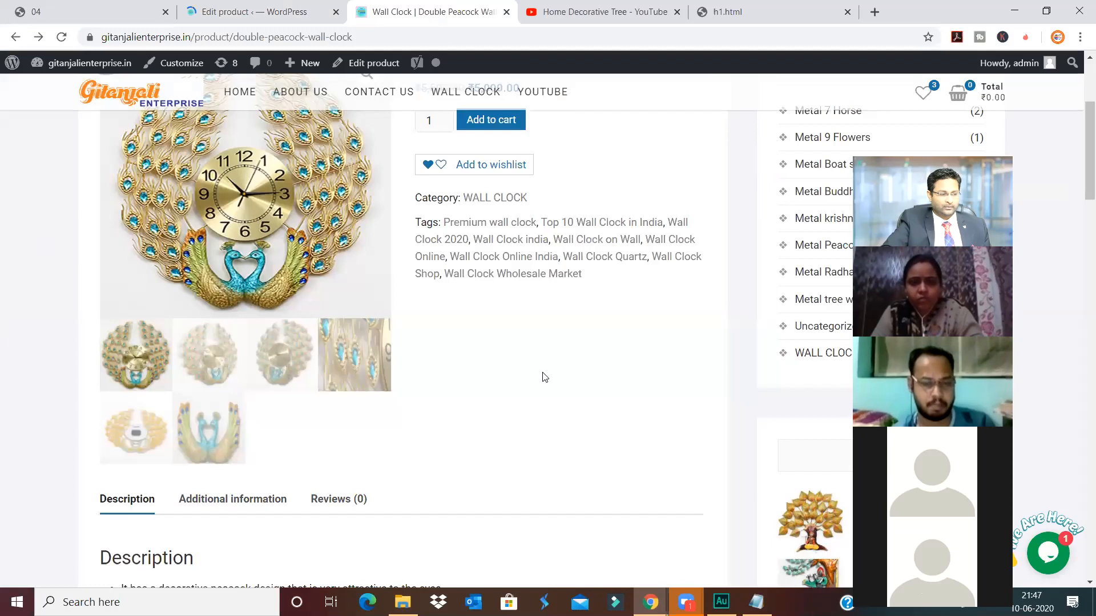
scroll(543, 376, down, 2)
scroll(545, 377, down, 6)
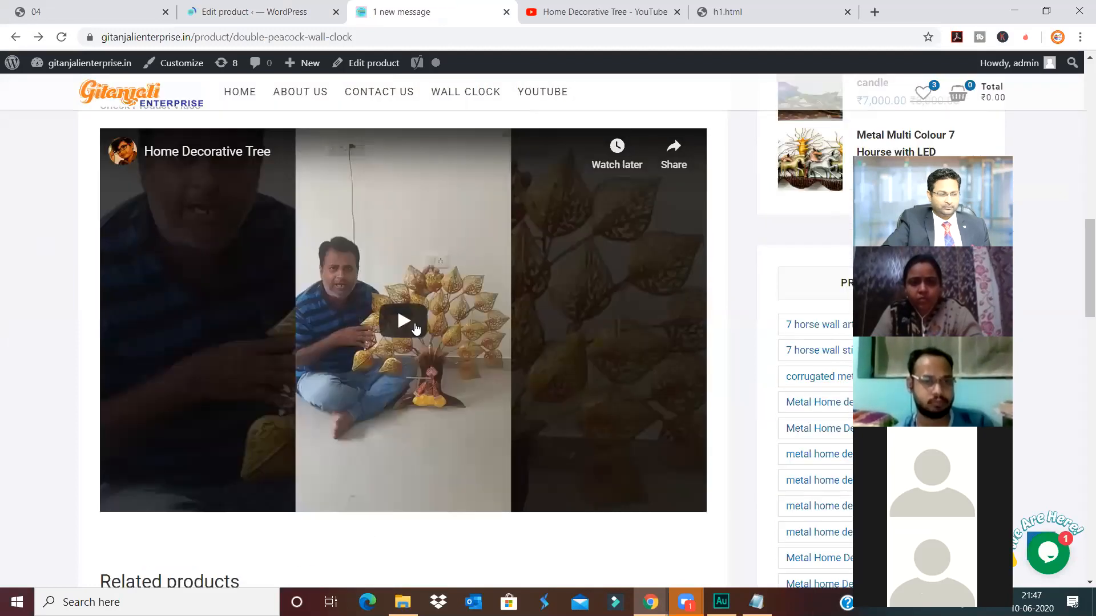
Play the embedded Home Decorative Tree video on the live page, pause it and dismiss the suggested videos.
click(414, 327)
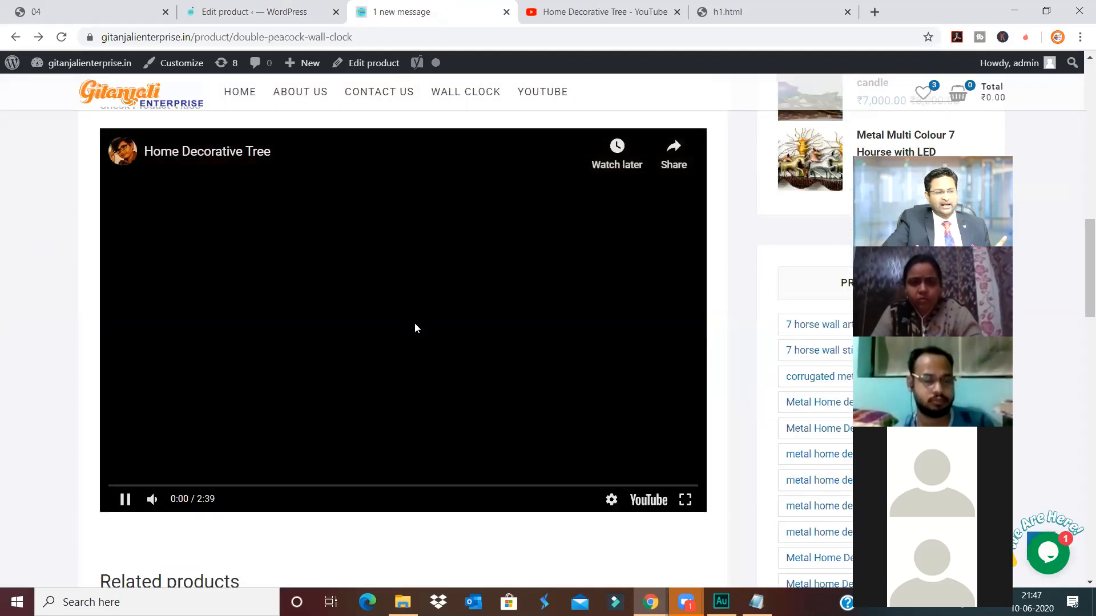
click(126, 501)
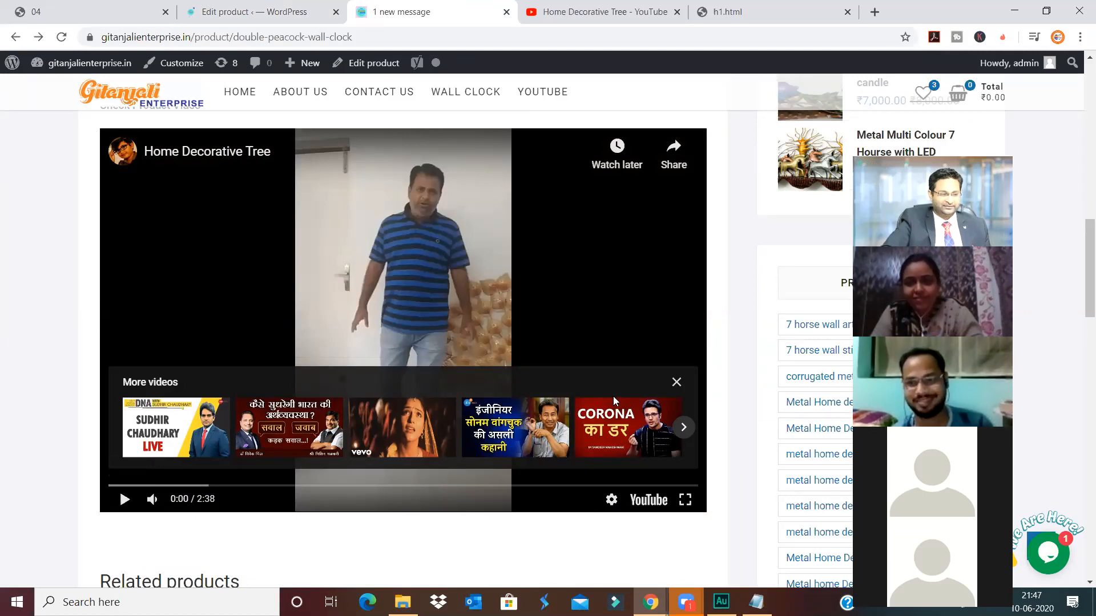
click(676, 382)
scroll(335, 436, up, 3)
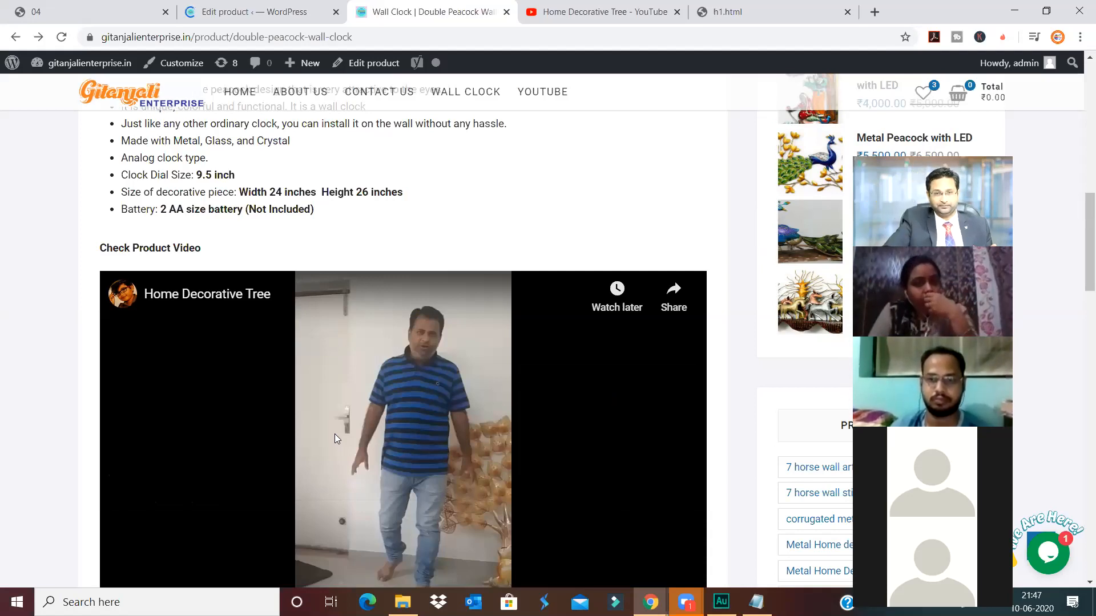
scroll(296, 408, down, 3)
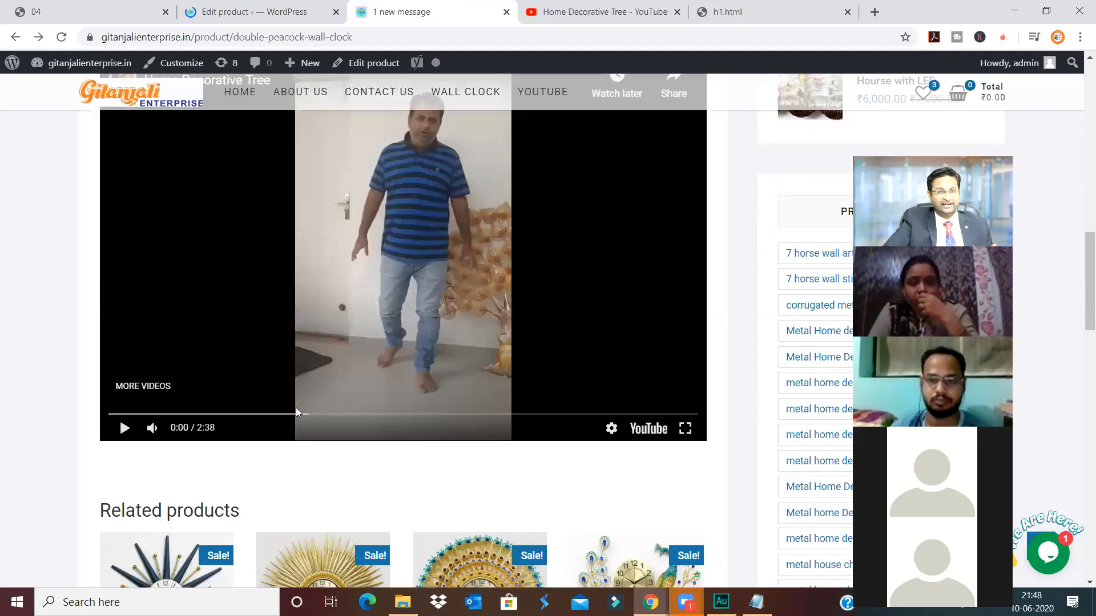
Play the embedded video again briefly and review the live product page from the video up to its header.
scroll(134, 572, up, 3)
click(127, 571)
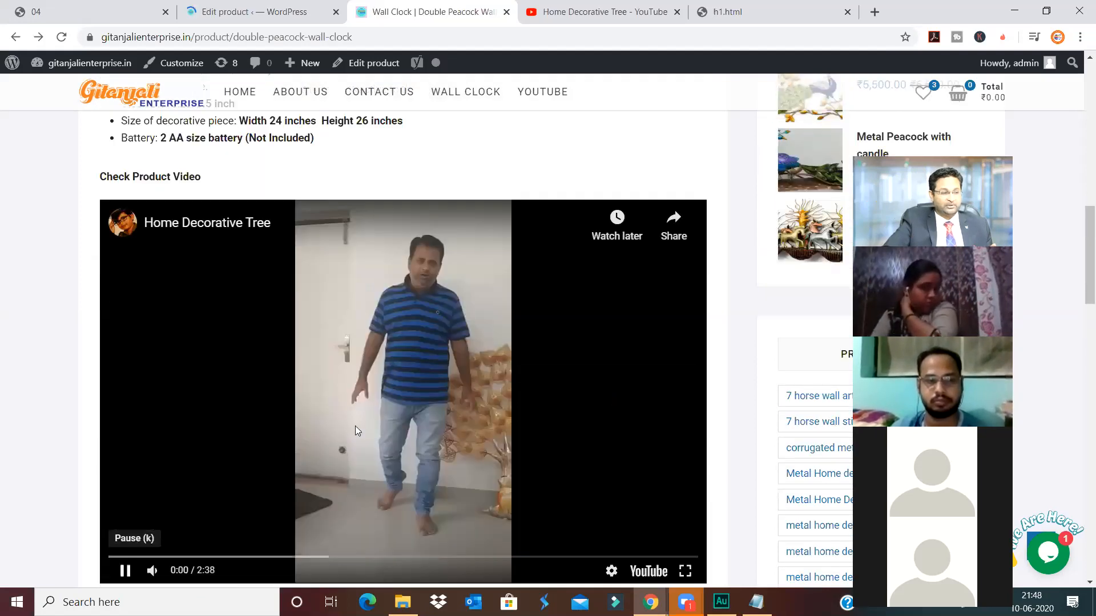
scroll(341, 371, up, 4)
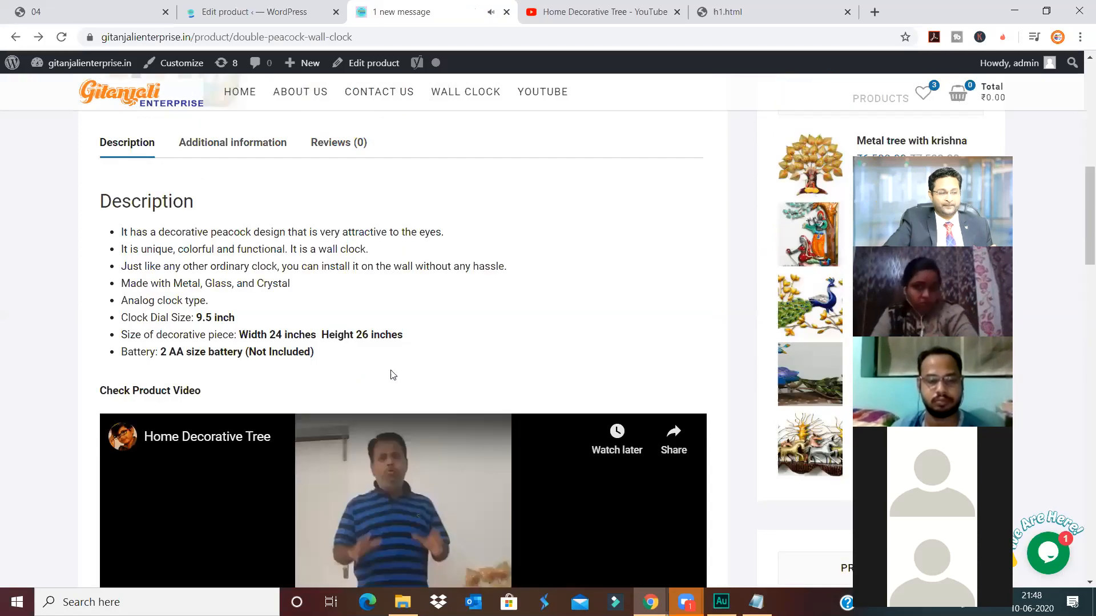
scroll(392, 374, up, 4)
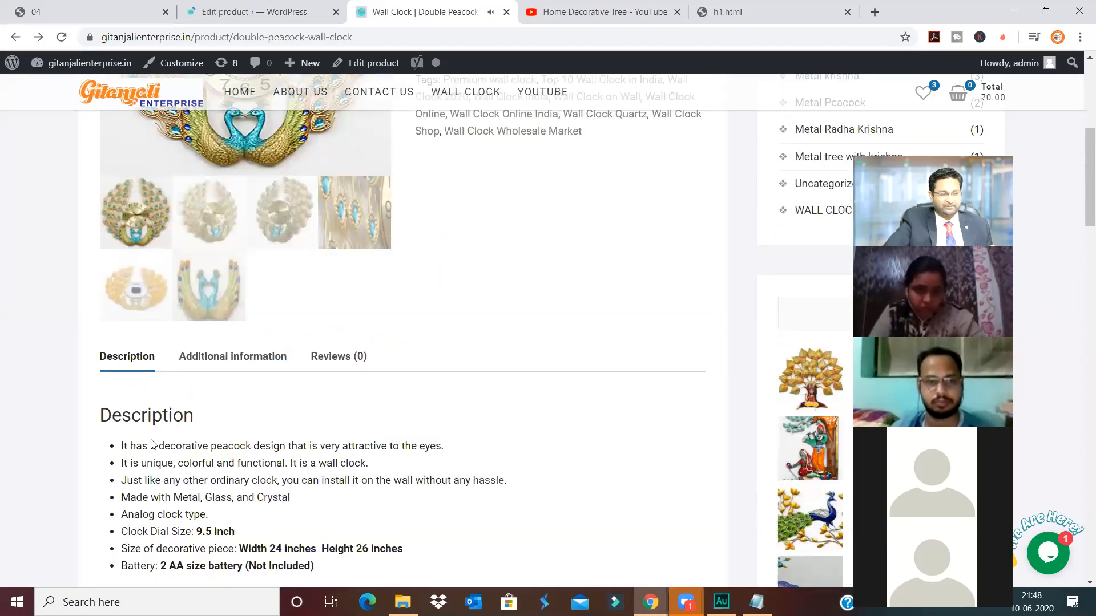
scroll(424, 345, down, 8)
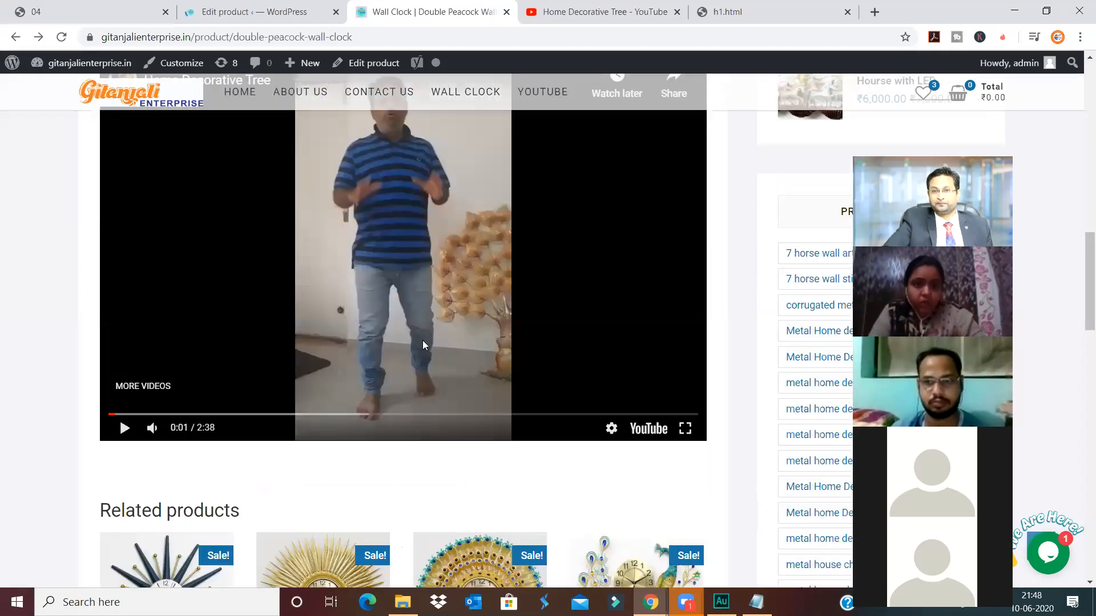
scroll(422, 340, up, 5)
scroll(424, 317, up, 6)
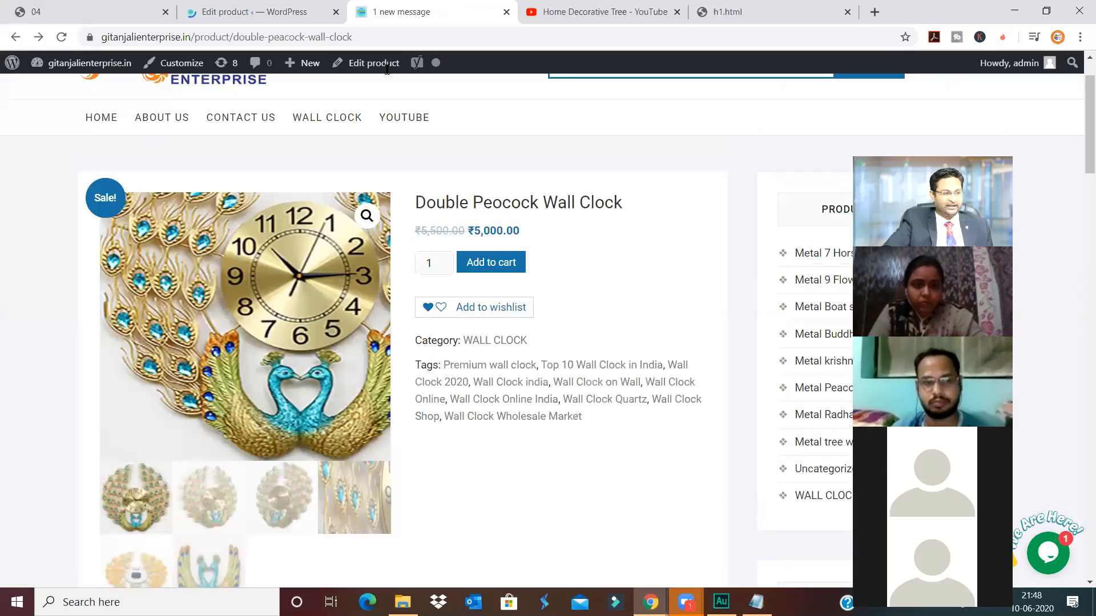
scroll(425, 317, up, 2)
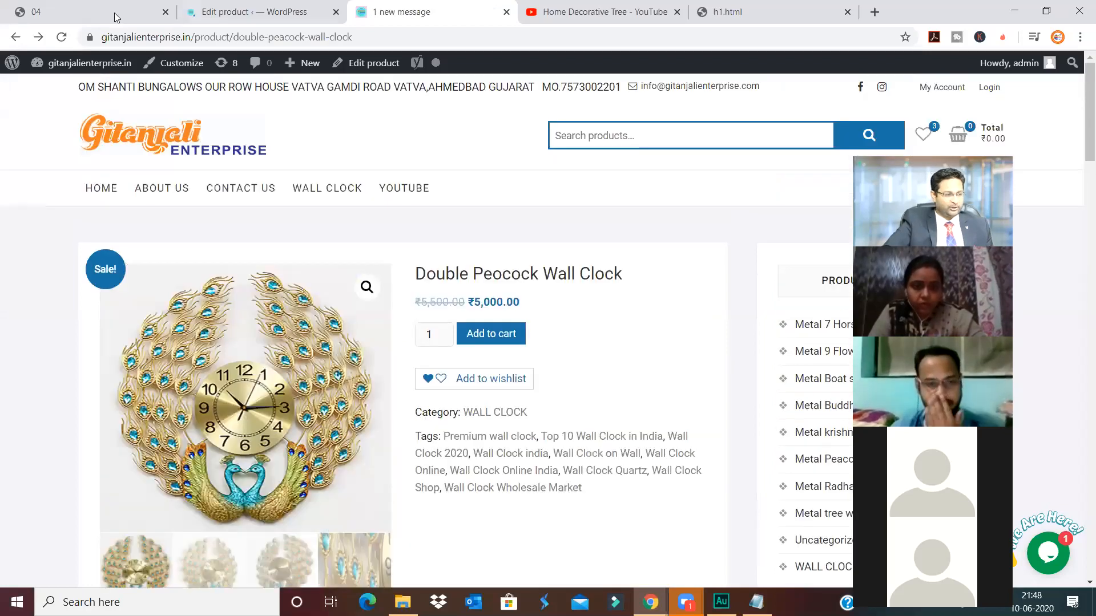
Read the "Play with Multimedia" section and its alt tag reminder in the on-page SEO PDF, and return to the live product page's images.
key(ctrl+1)
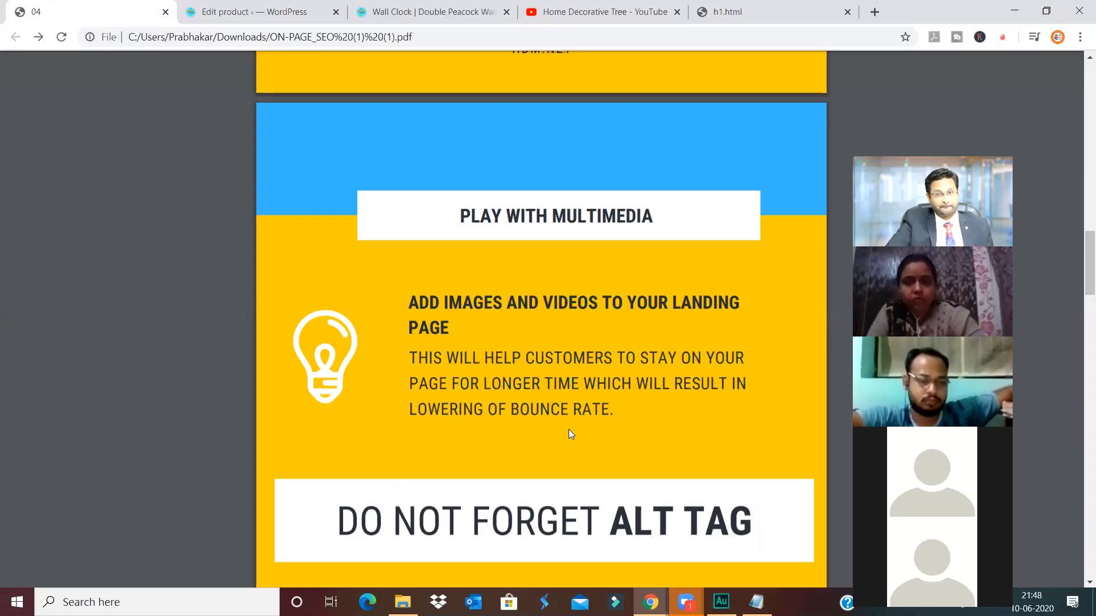
scroll(548, 431, down, 5)
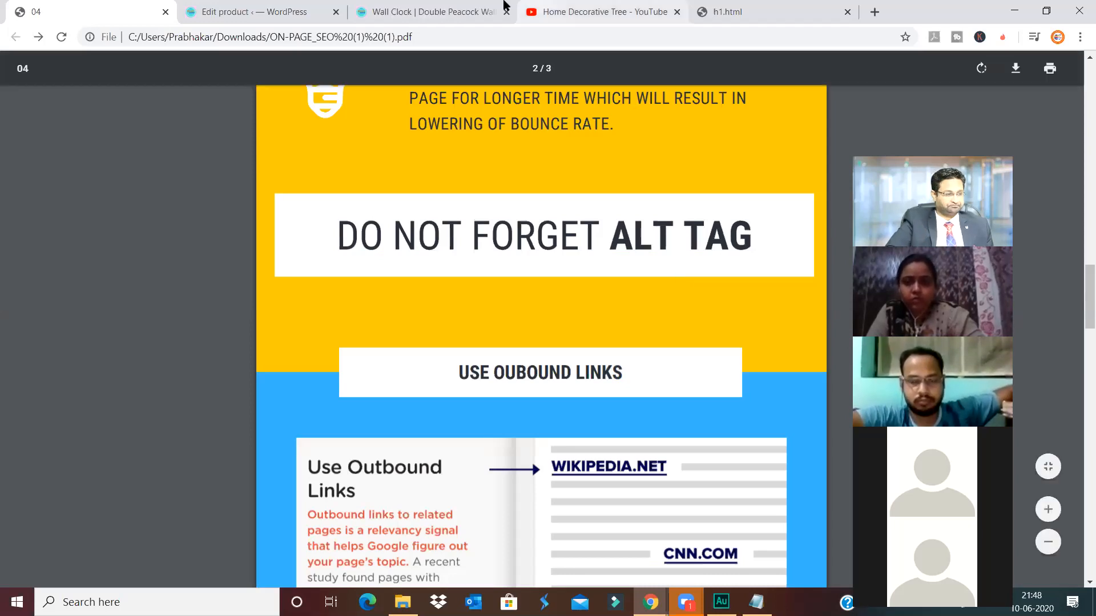
click(420, 14)
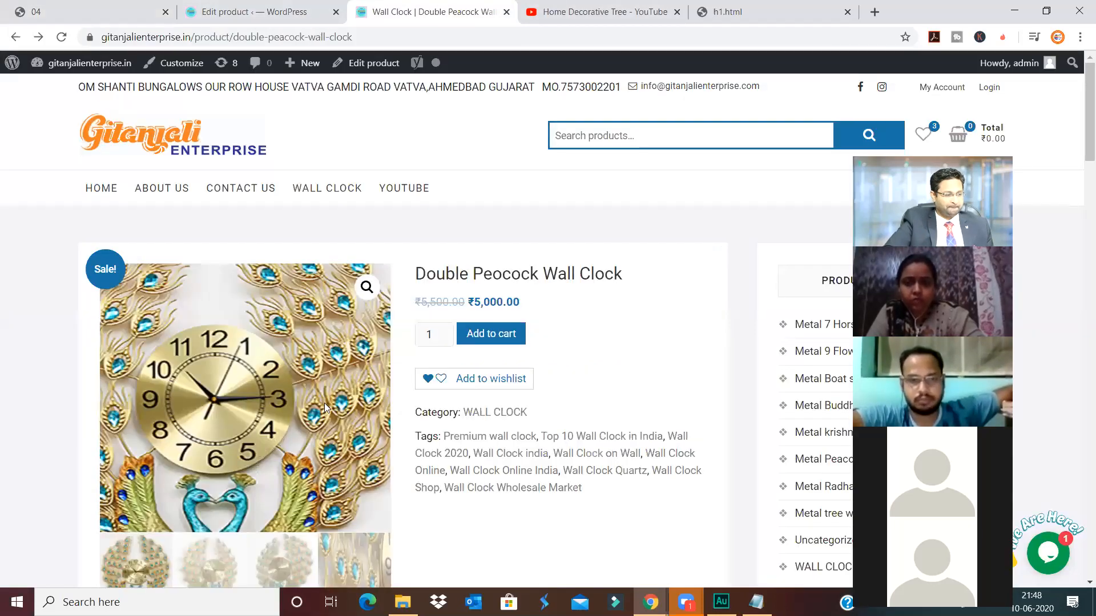
scroll(257, 278, down, 4)
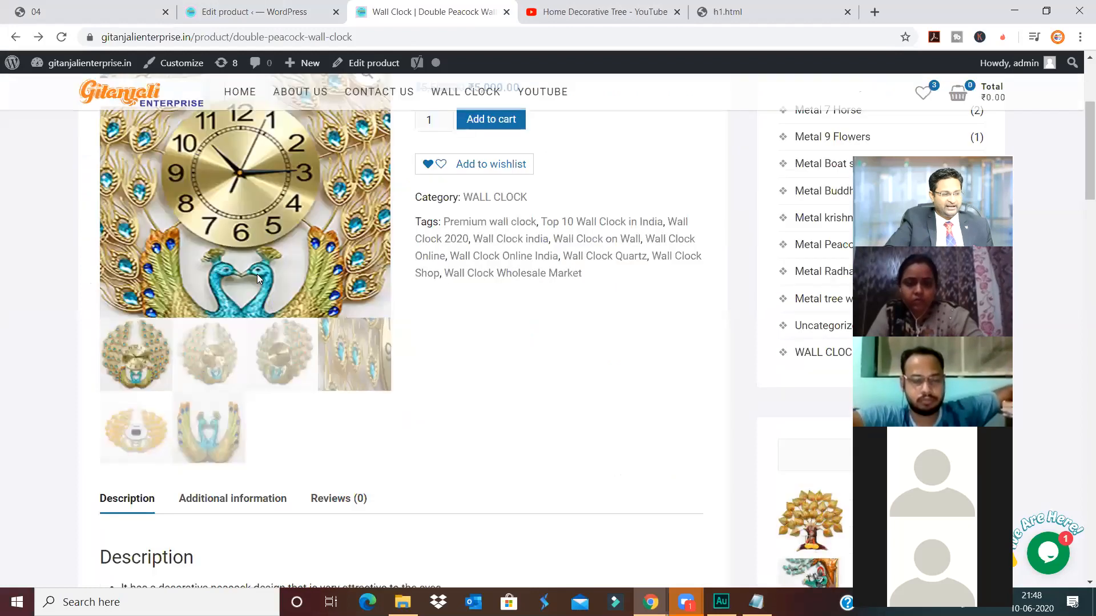
scroll(256, 276, up, 4)
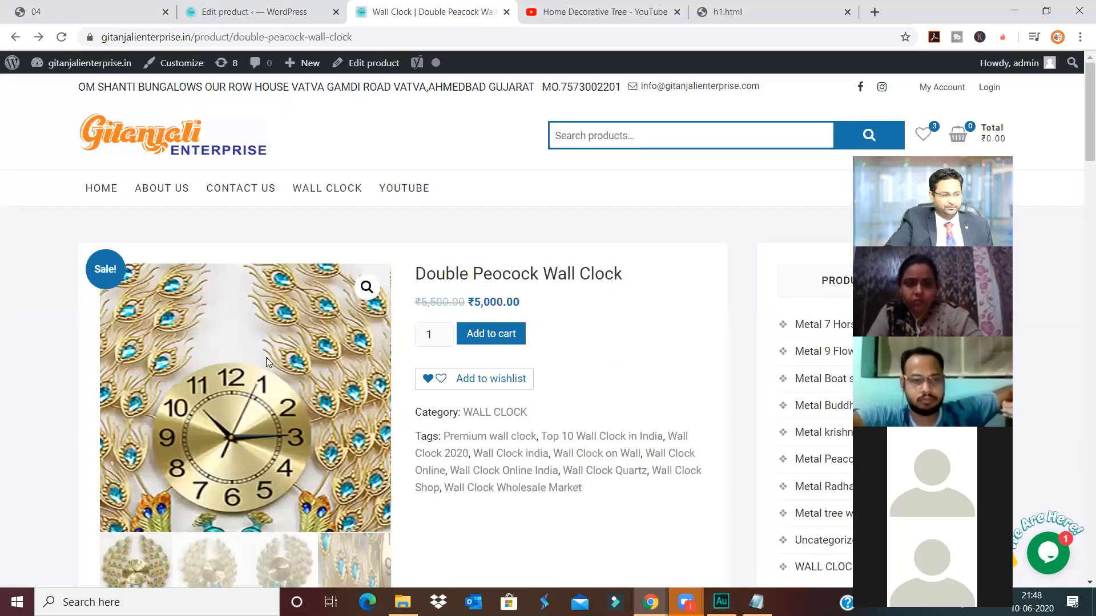
click(219, 10)
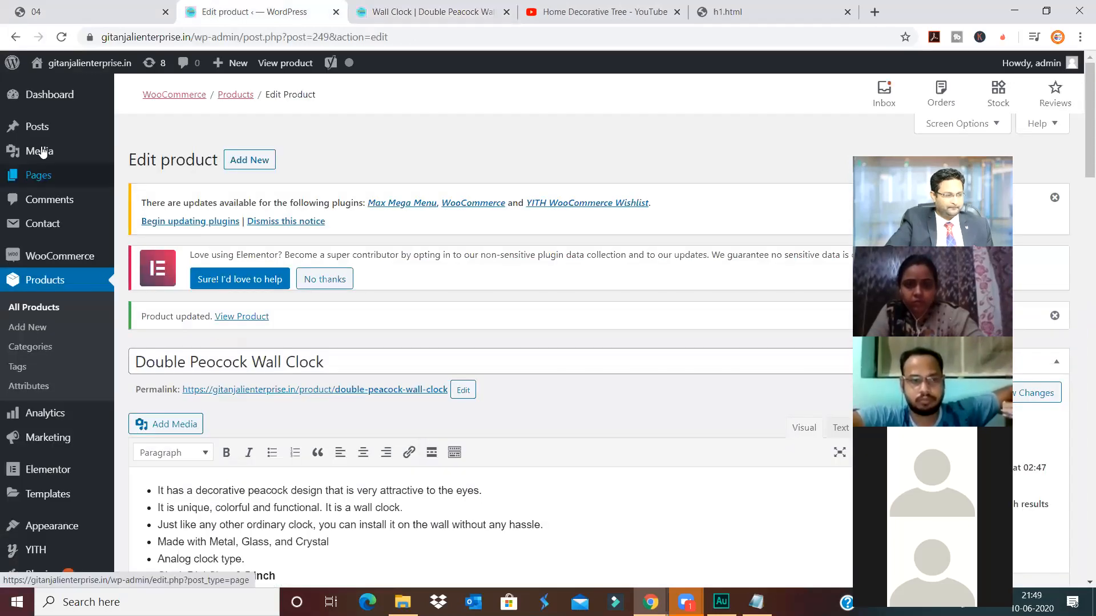
mouse_move(131, 155)
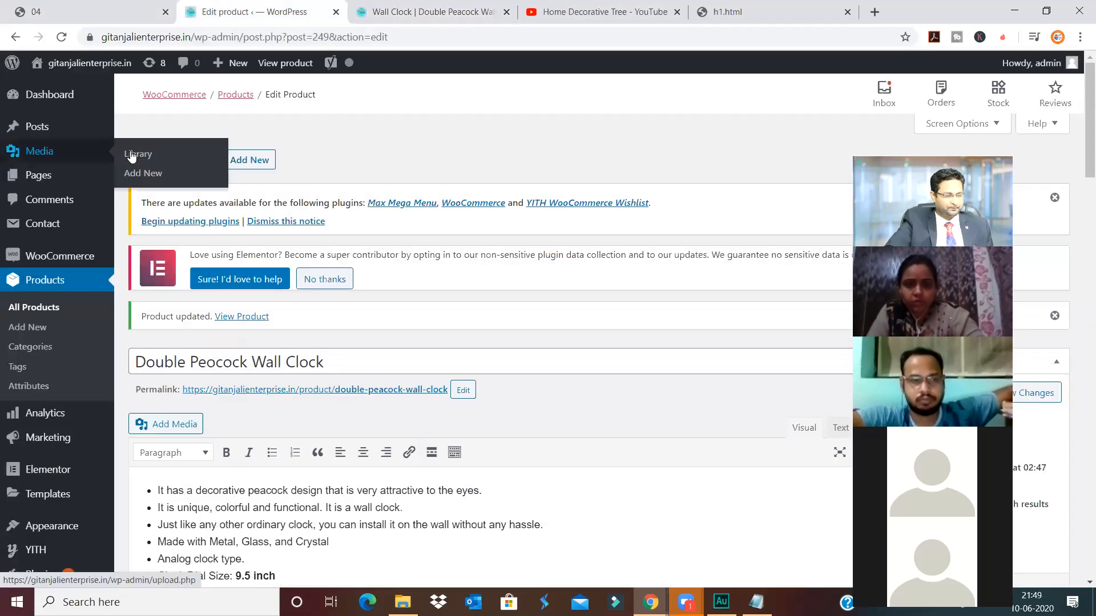
click(445, 12)
Inspect the main Double Peocock Wall Clock image on the live product page and examine its alt attribute in the HTML.
right_click(230, 379)
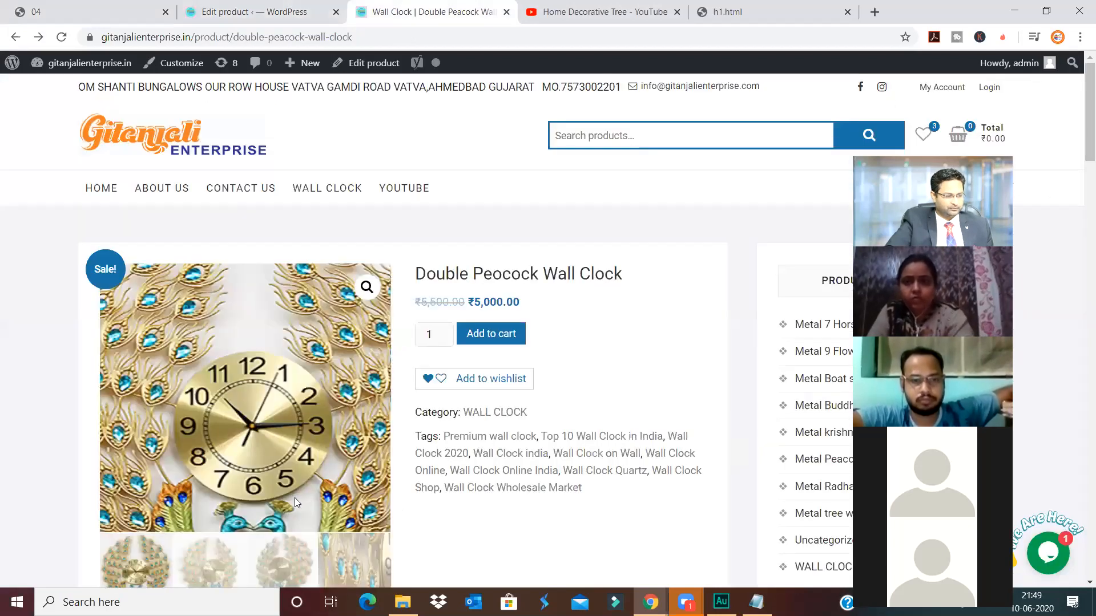
click(321, 234)
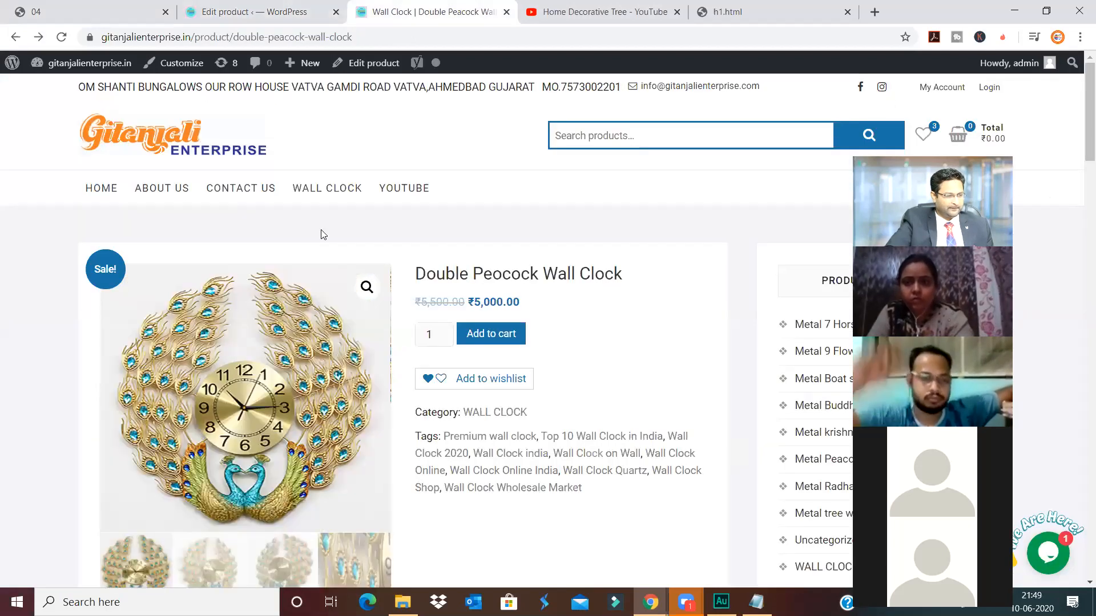
key(ctrl+shift+c)
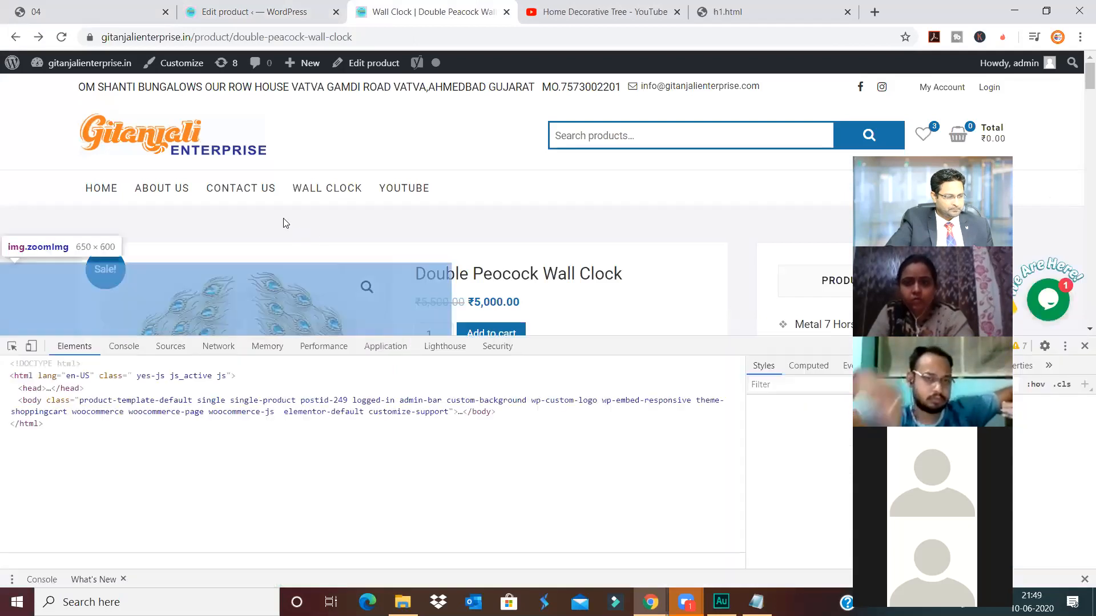
click(285, 223)
double_click(501, 475)
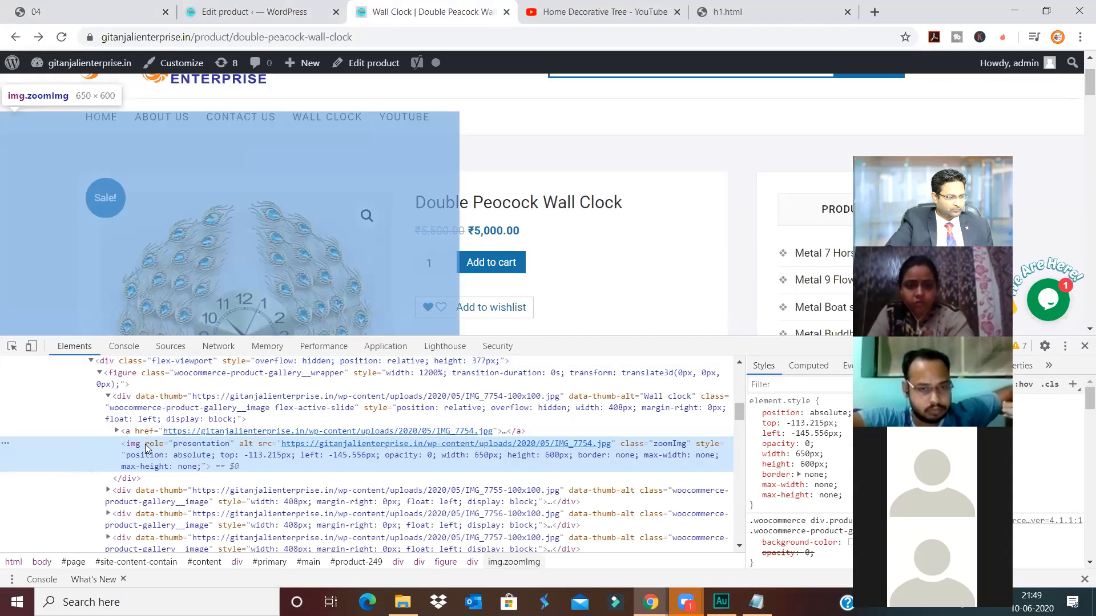
right_click(214, 276)
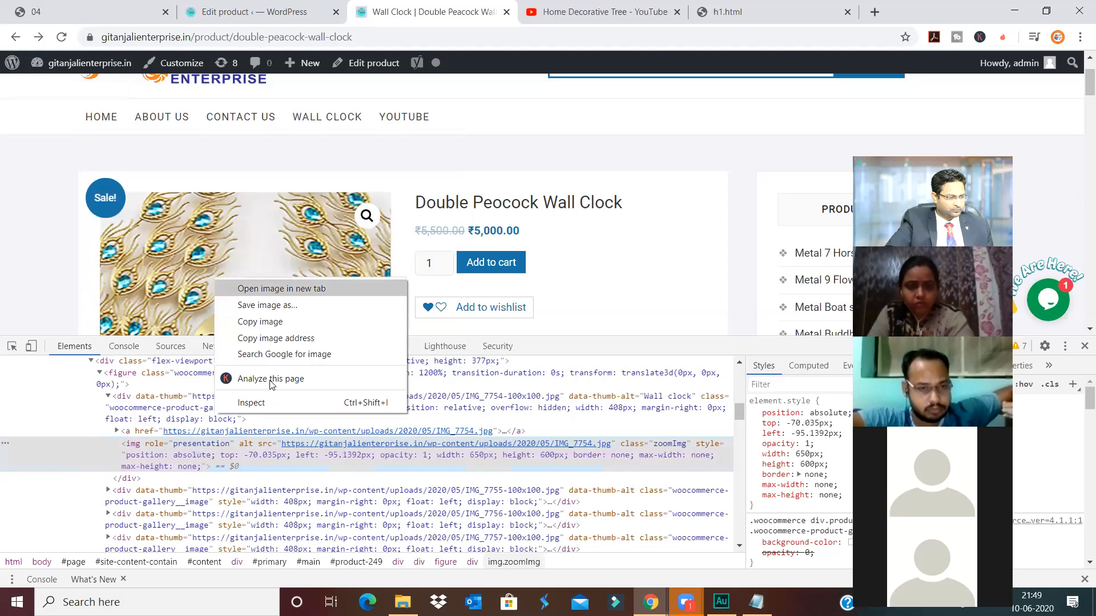
click(306, 324)
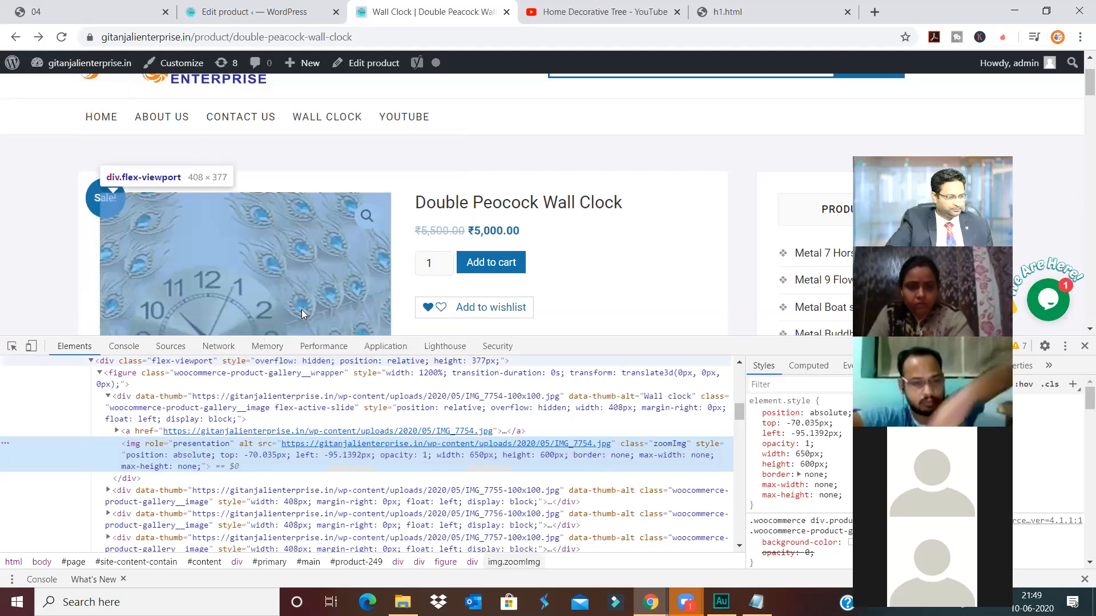
Switch the product gallery to its second image and inspect that image's HTML element.
scroll(227, 240, down, 4)
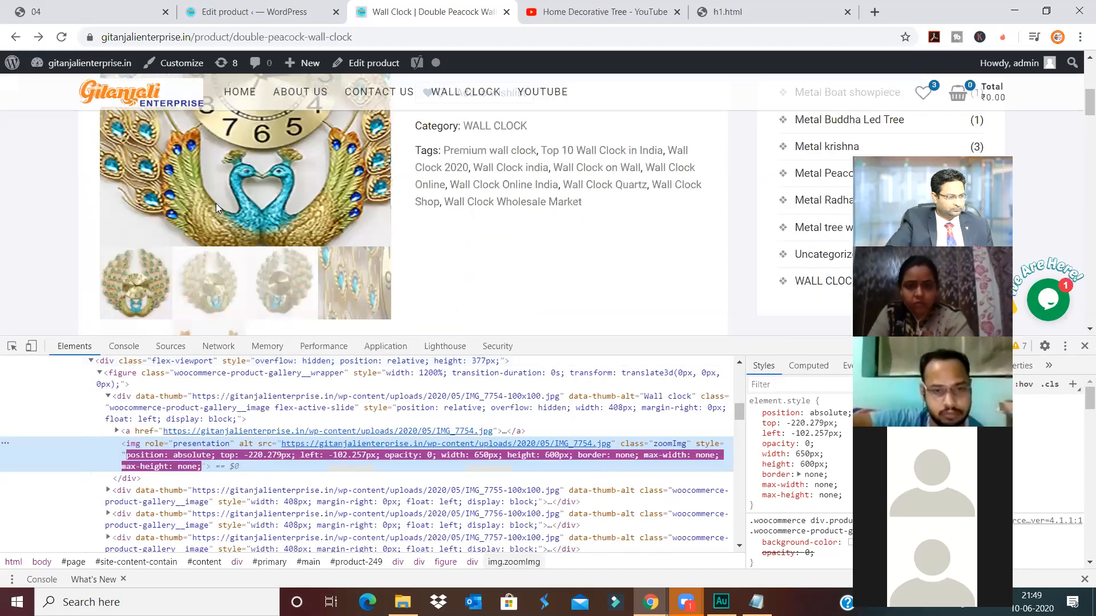
click(217, 282)
click(217, 282)
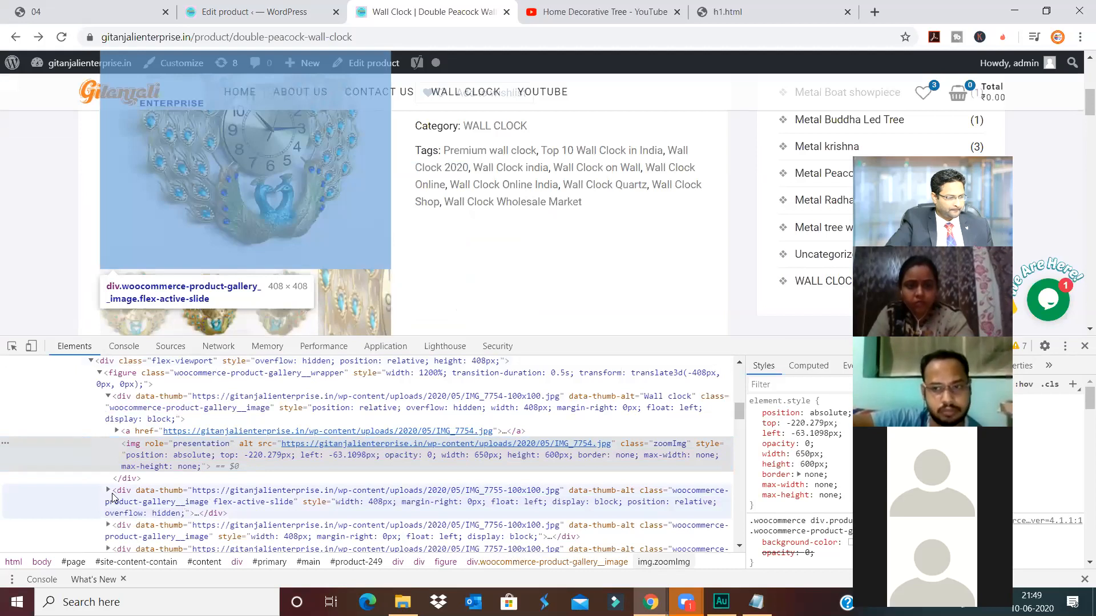
right_click(206, 209)
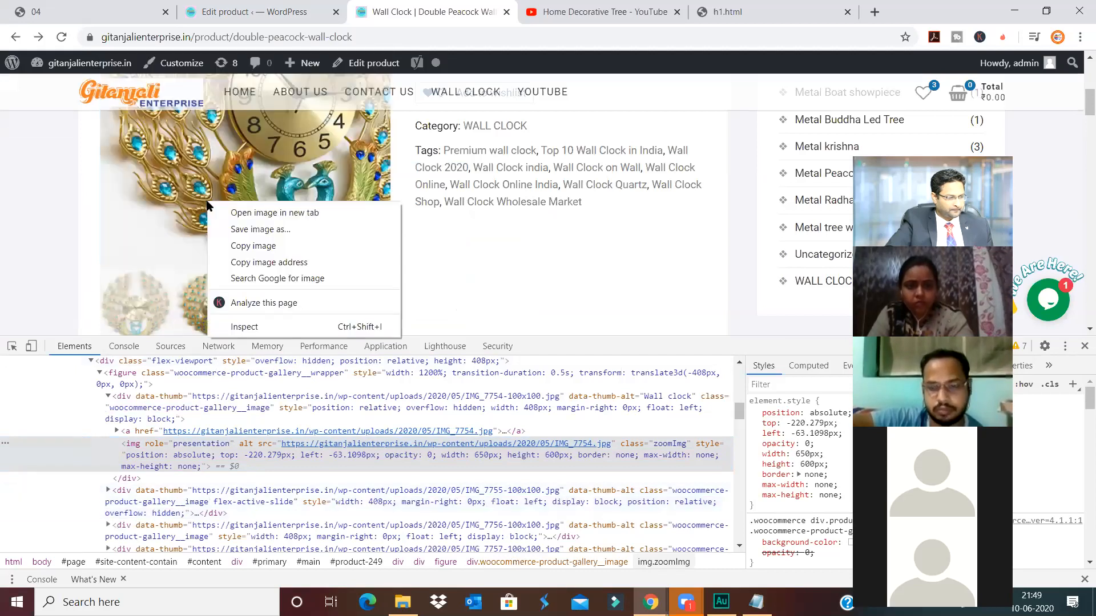
click(252, 328)
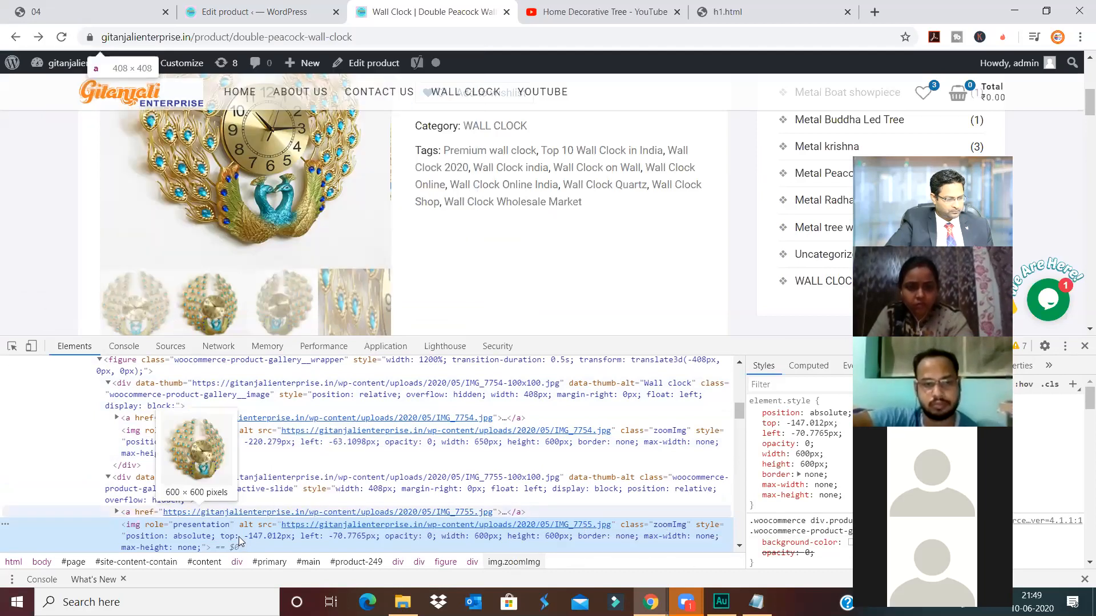
Expand the link markup around IMG_7755.jpg, examine the image's alt and title attributes, and select the title text for copying.
scroll(219, 484, down, 3)
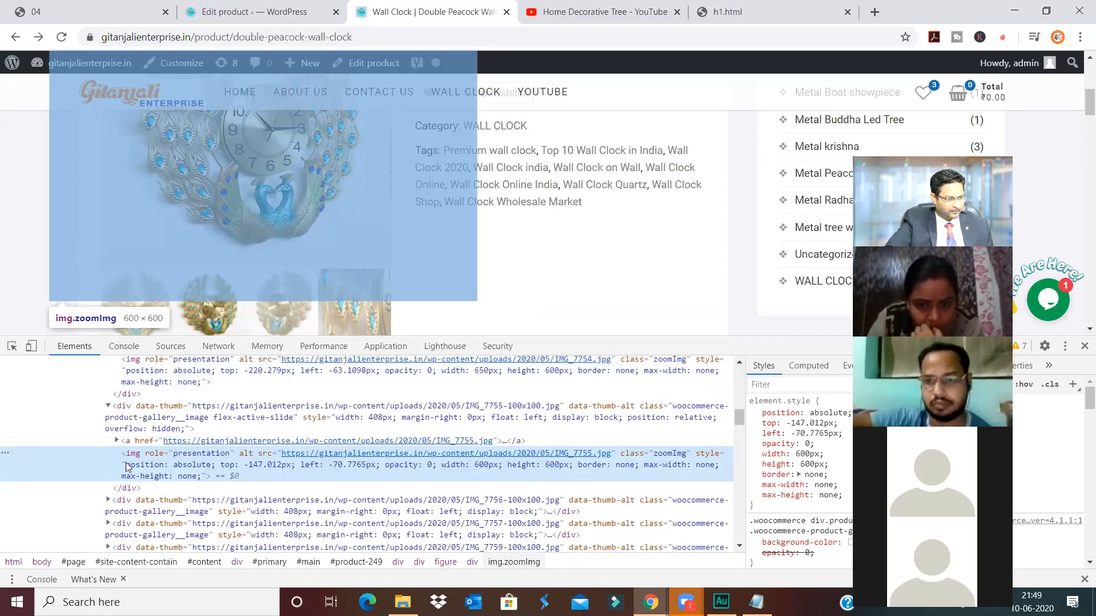
click(118, 441)
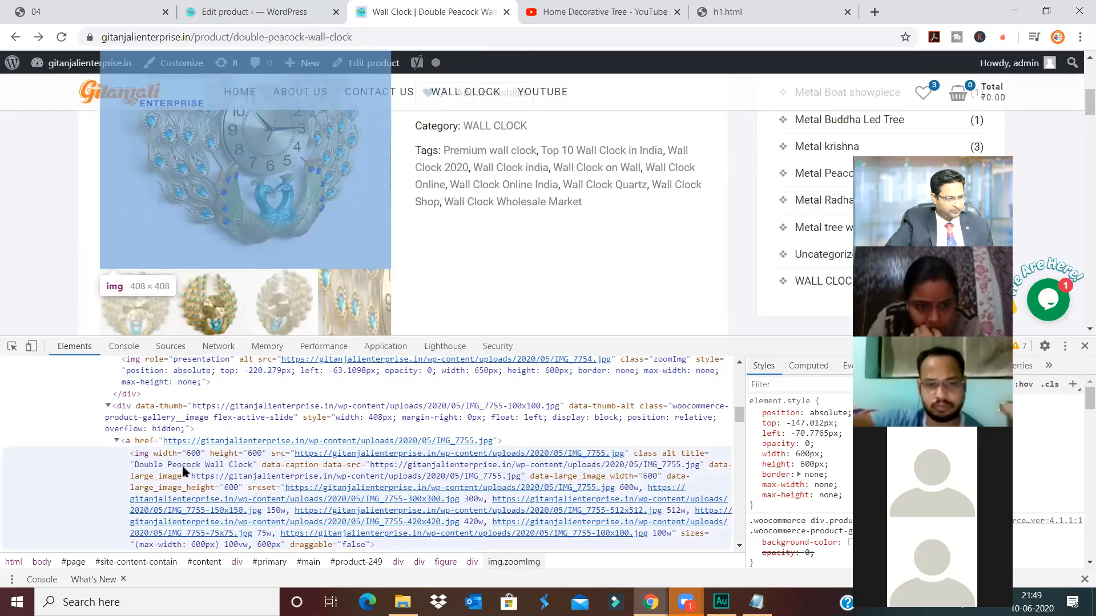
click(184, 471)
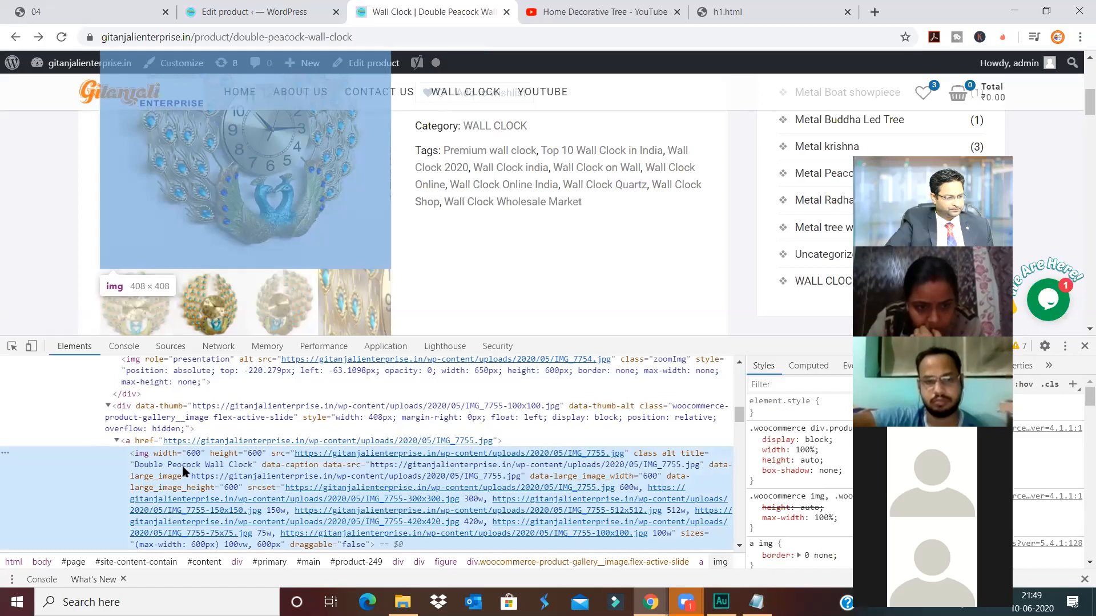
double_click(185, 465)
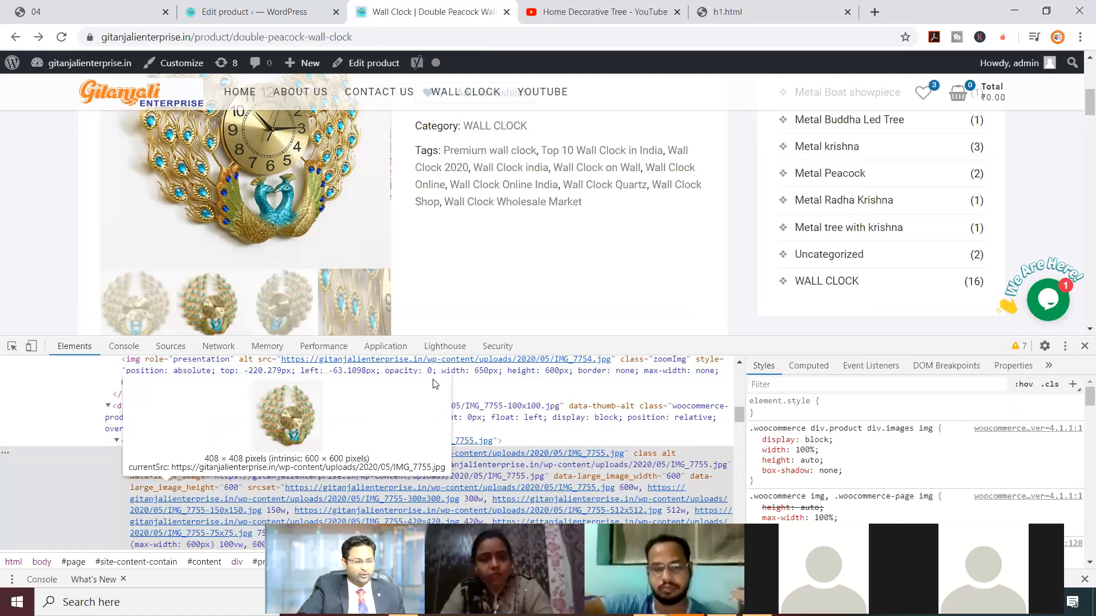
double_click(213, 466)
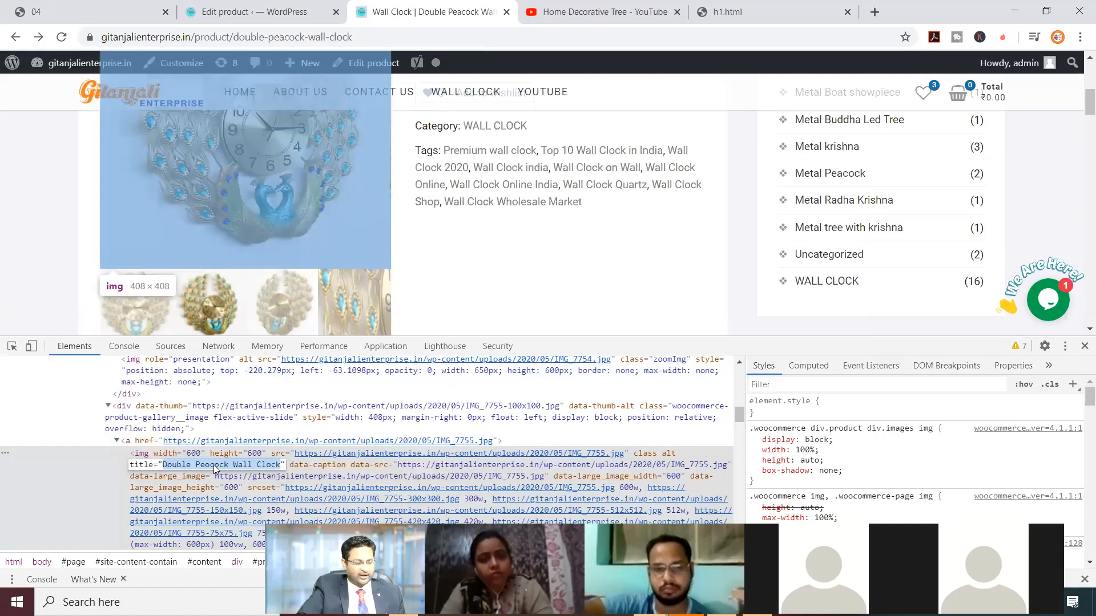
Replace the h1.html page with a Google Images search for "Double Peacock Wall Clock" and browse the image results.
click(729, 15)
click(357, 37)
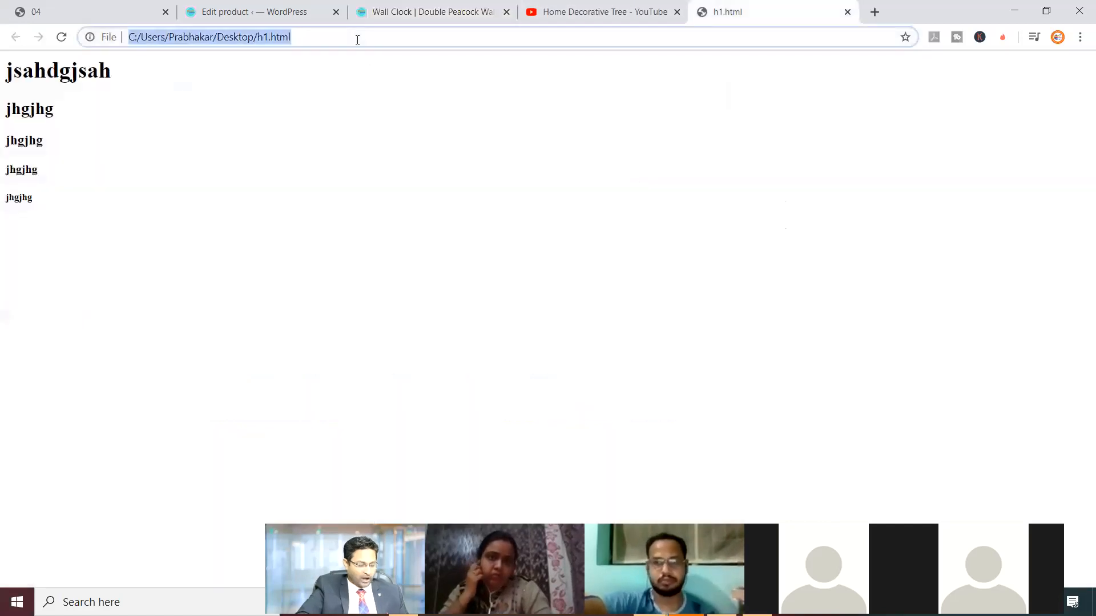
key(ctrl+v)
key(Return)
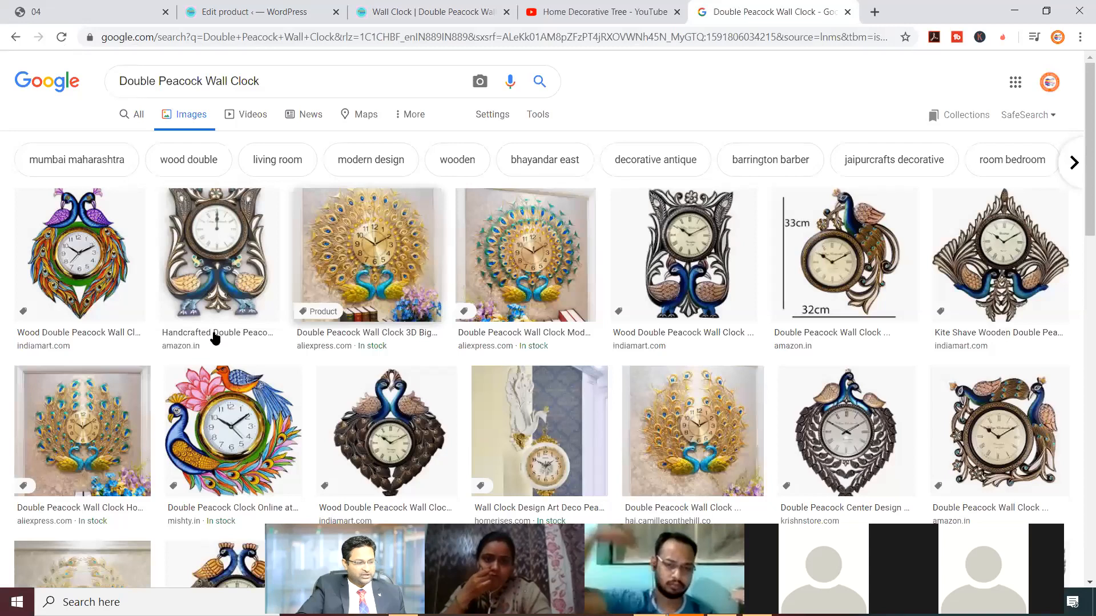
scroll(433, 274, down, 2)
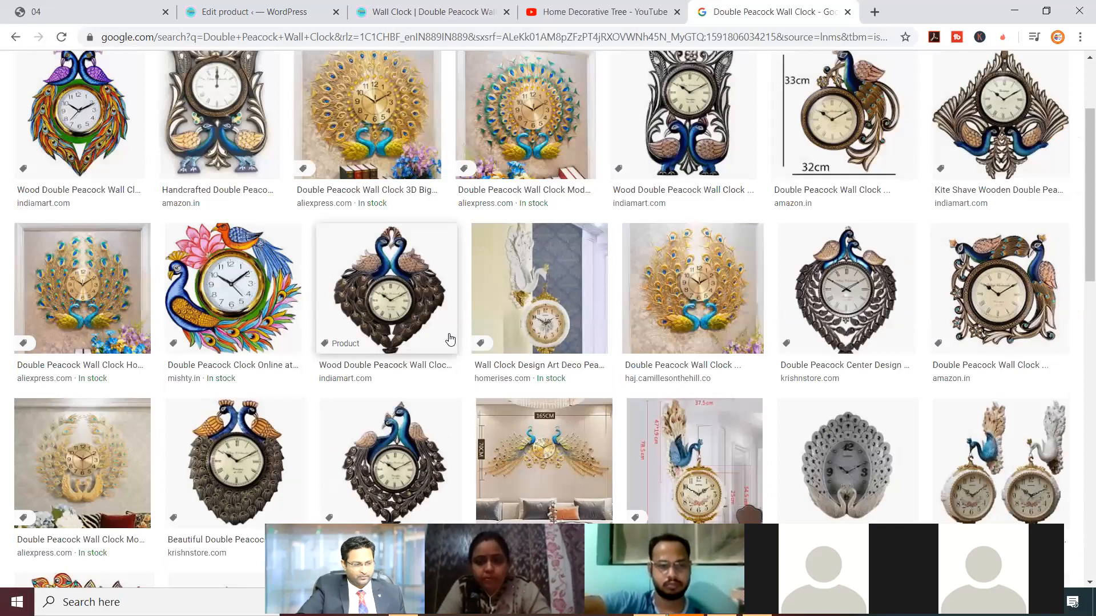
scroll(450, 339, down, 4)
scroll(368, 306, up, 7)
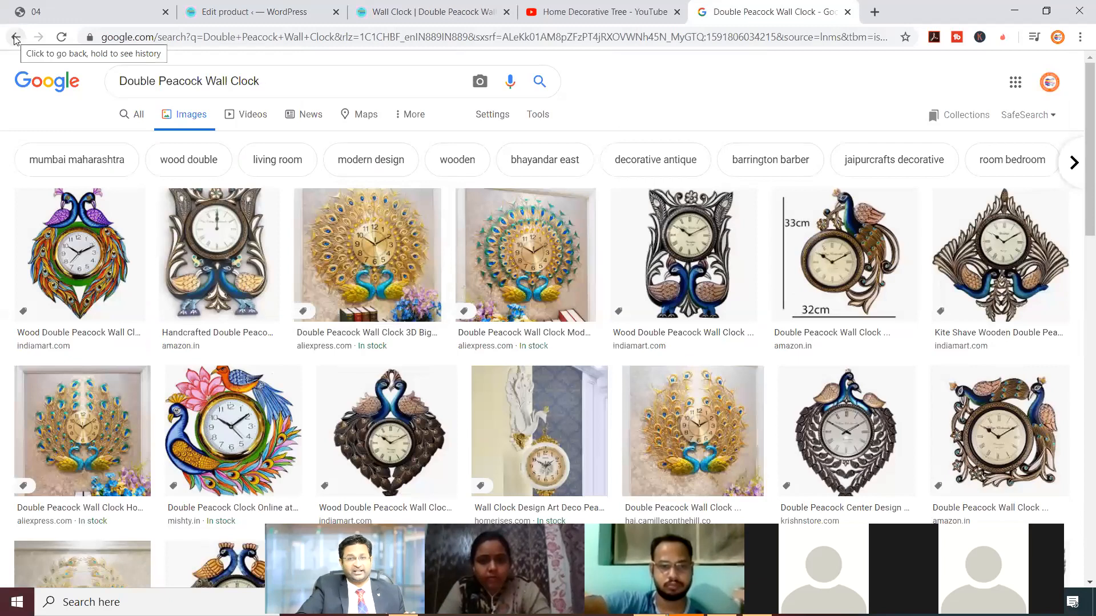
Return to the on-page SEO PDF and read from the alt tag reminder on to the "Use Outbound Links" section.
click(280, 7)
click(105, 8)
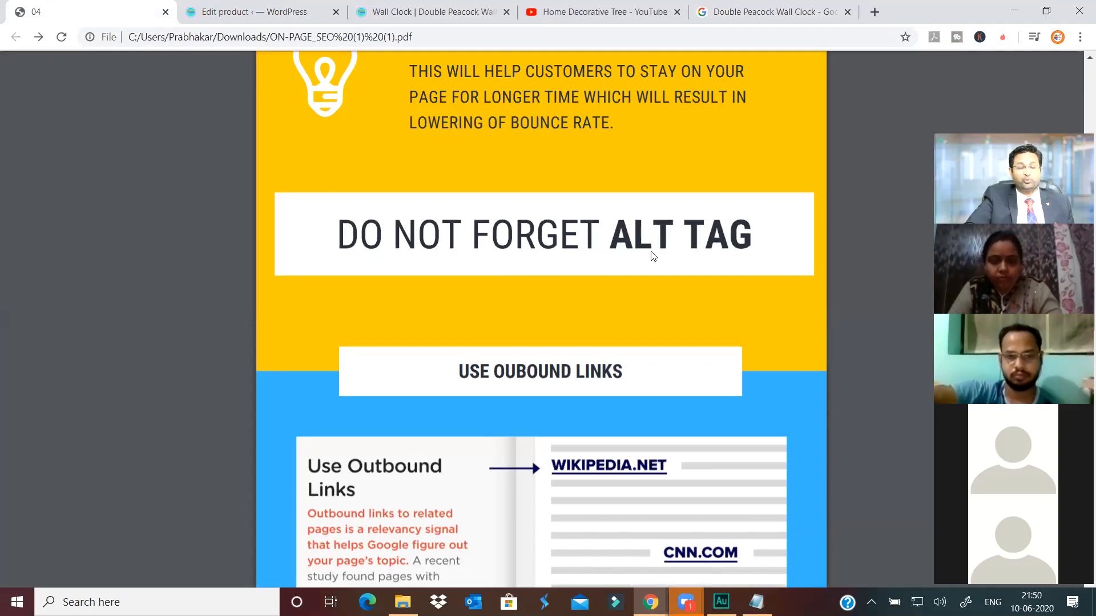
scroll(650, 257, down, 2)
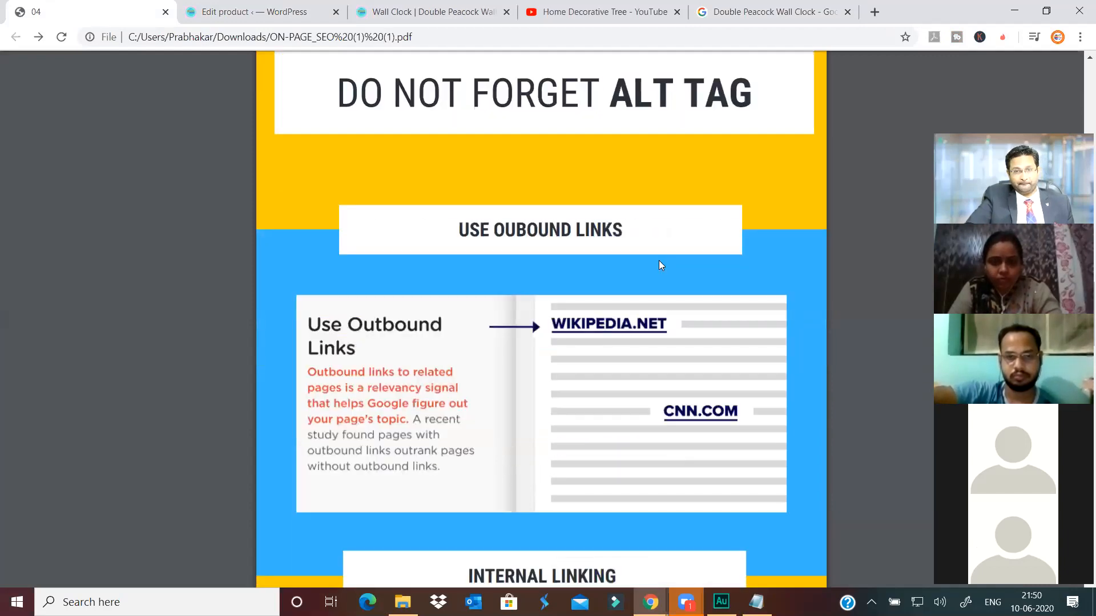